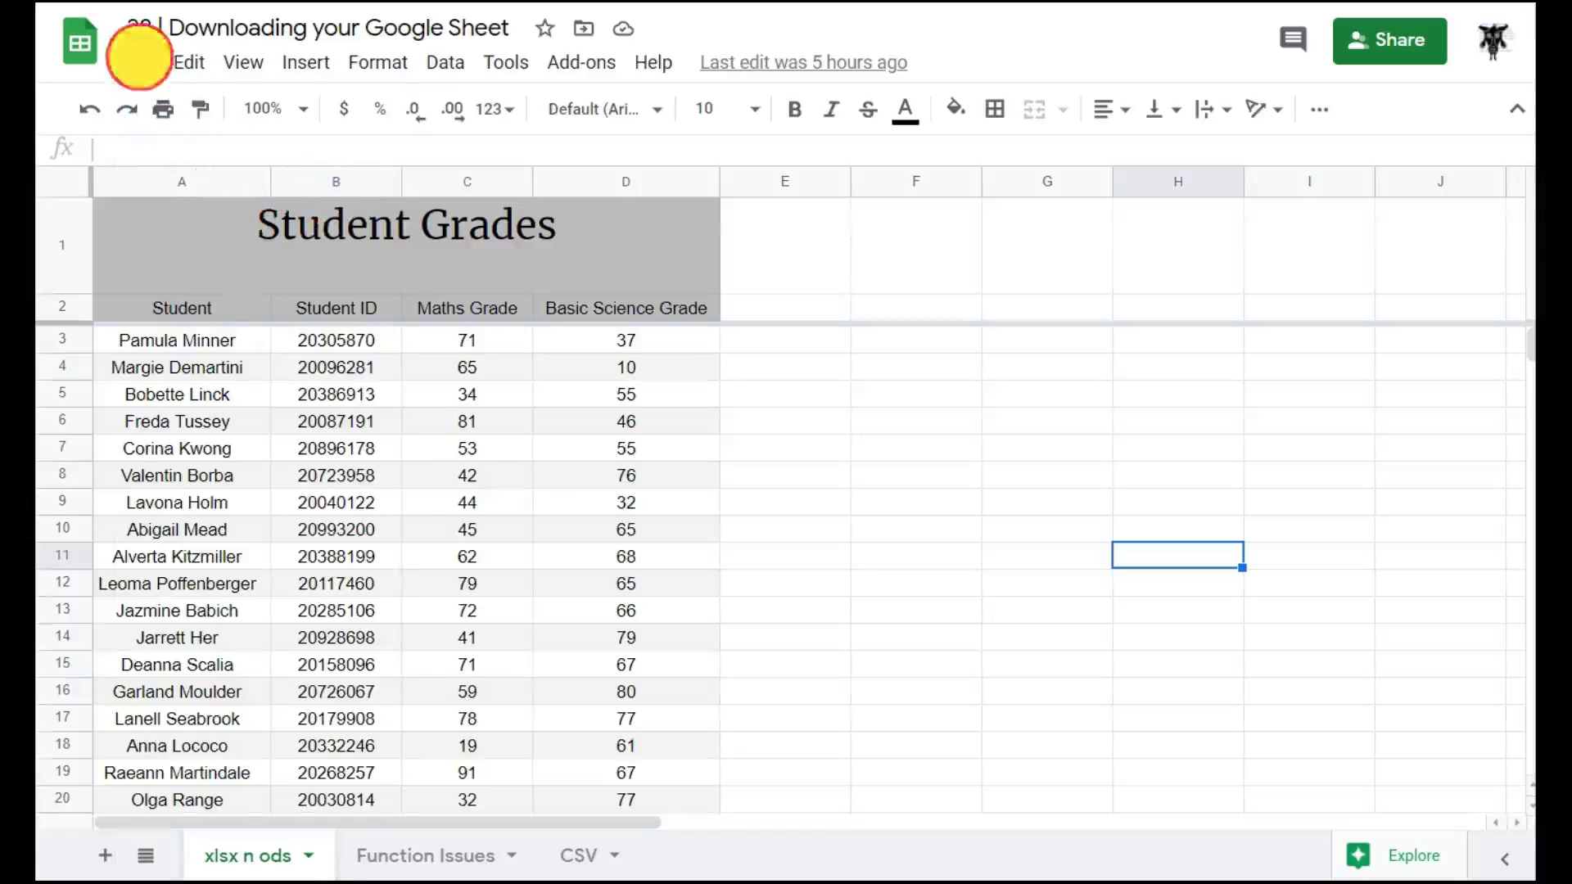
# - Browse the File > Download formats, then dismiss the menu without downloading
pyautogui.click(140, 63)
pyautogui.moveTo(285, 409)
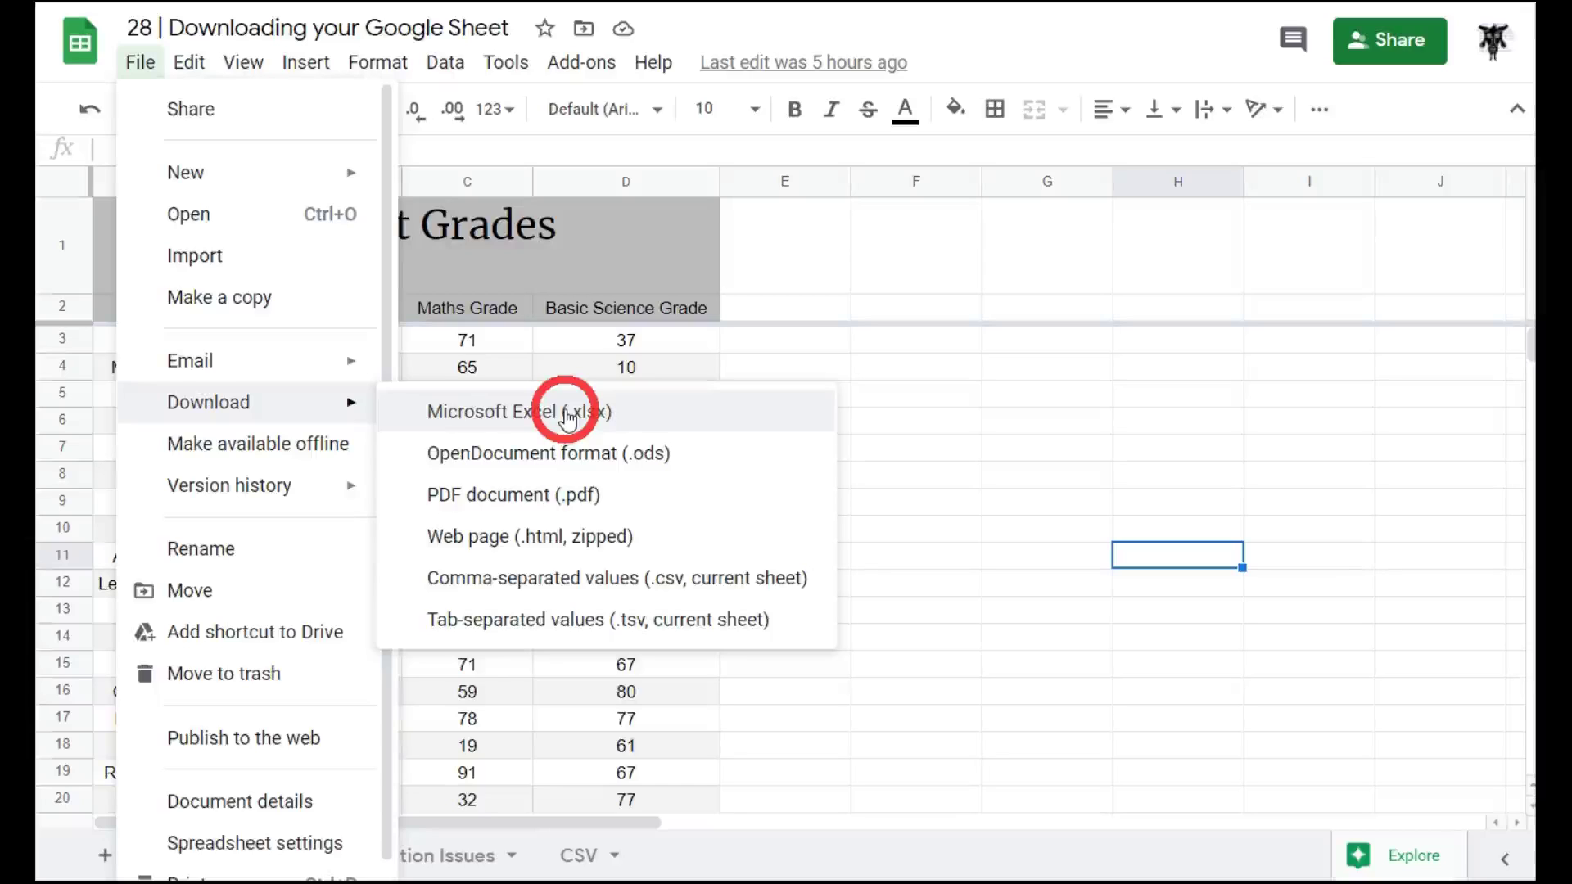
pyautogui.click(788, 266)
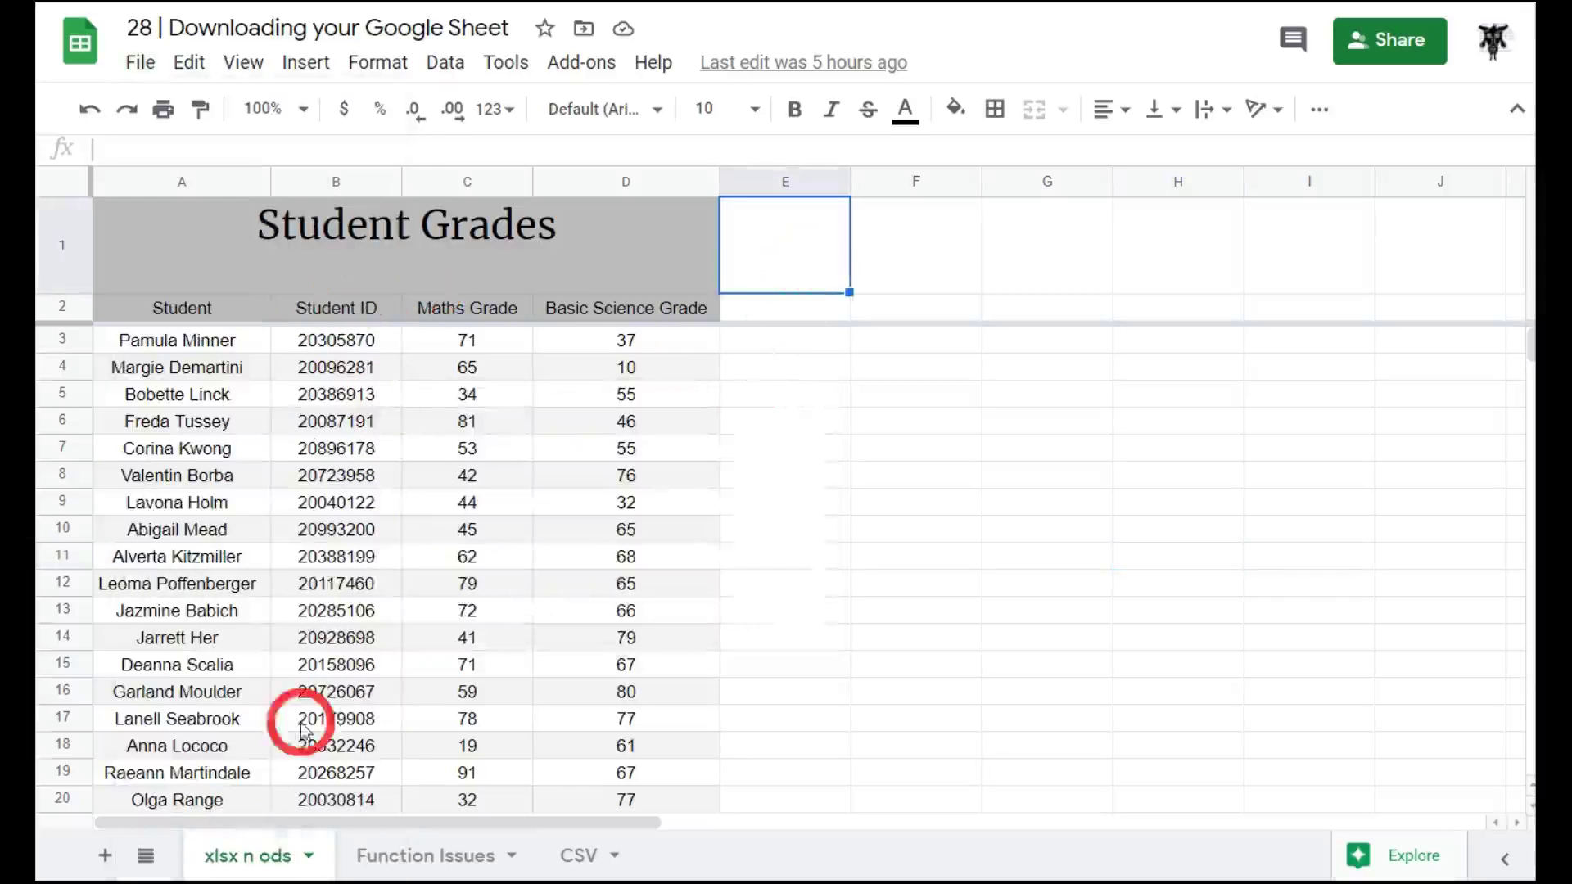
# - Look through the Function Issues and CSV sheets, then return to the xlsx n ods sheet
pyautogui.click(418, 848)
pyautogui.click(604, 870)
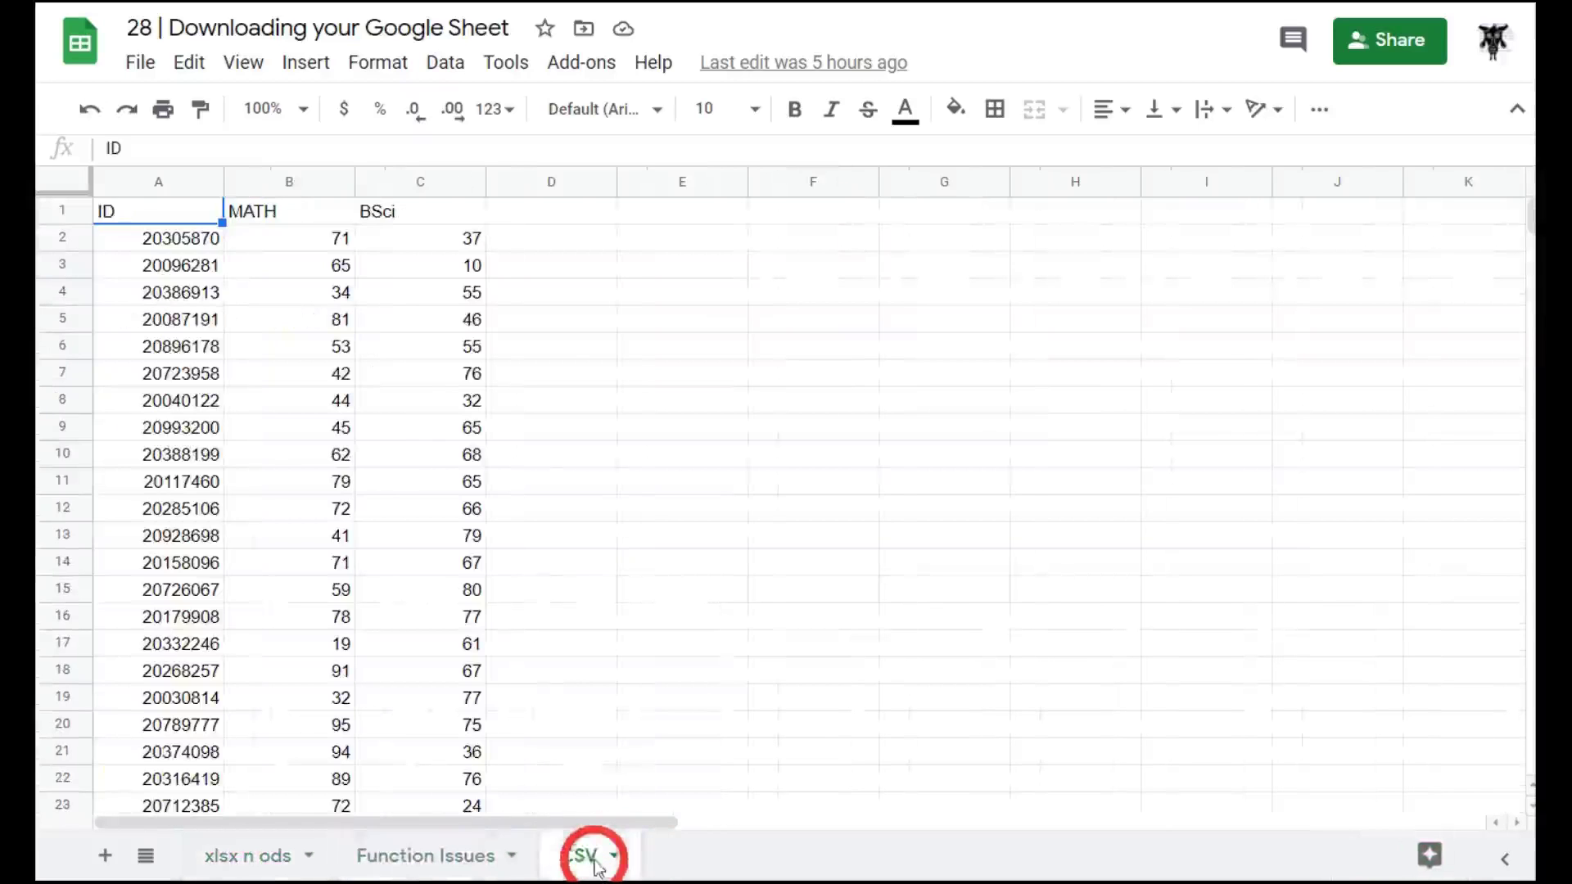
pyautogui.click(246, 855)
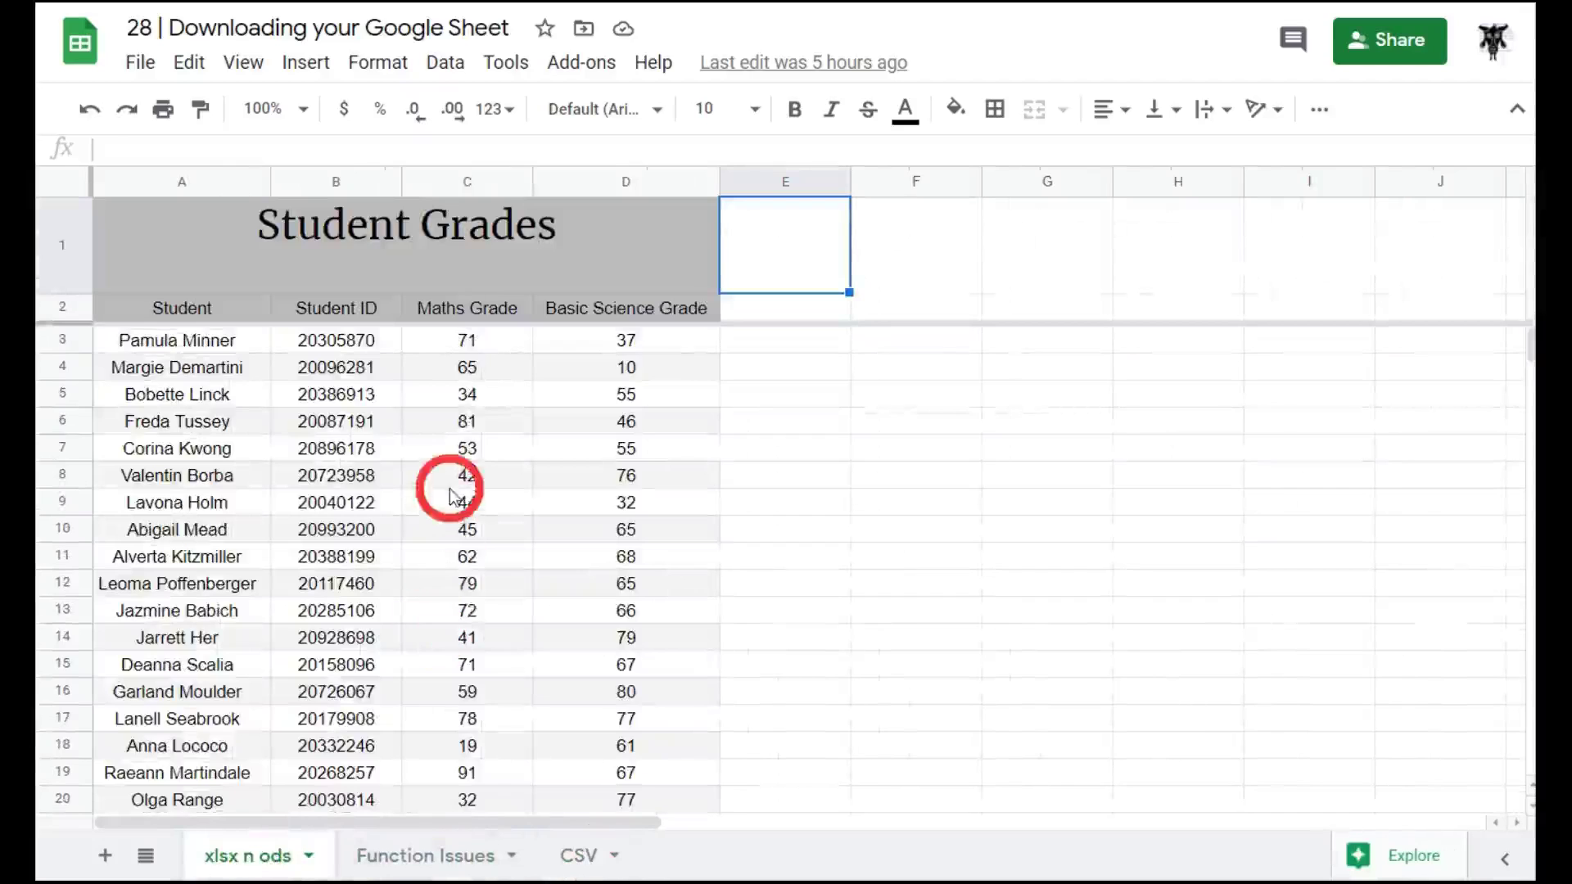
pyautogui.scroll(-14, 449, 377)
pyautogui.scroll(2, 454, 414)
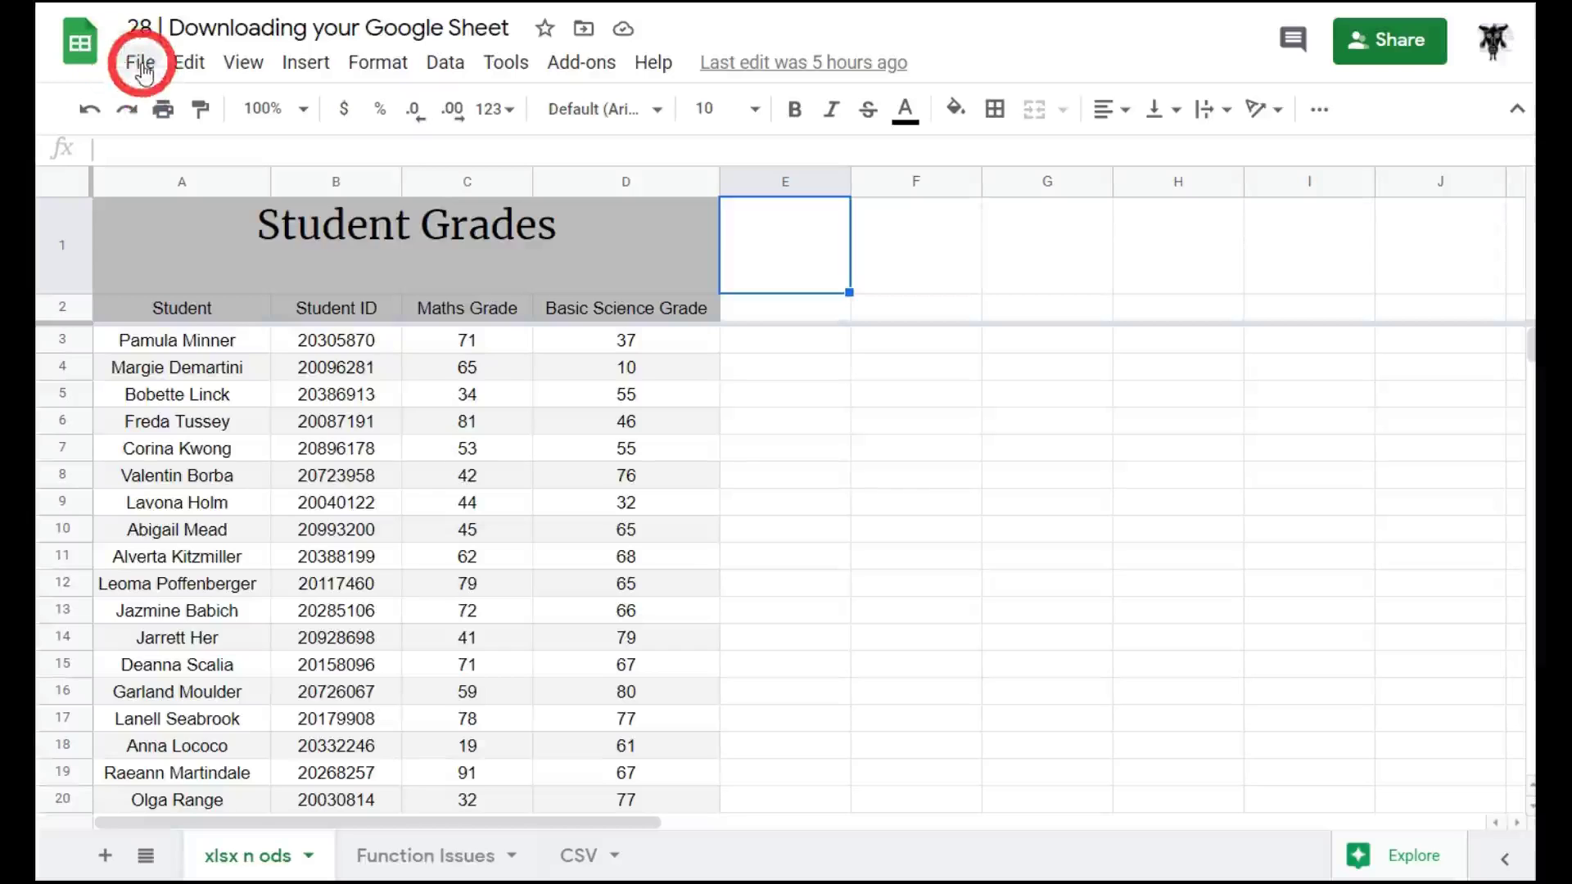
# - Download the spreadsheet as Microsoft Excel (.xlsx) and show it in its folder
pyautogui.click(141, 64)
pyautogui.moveTo(222, 401)
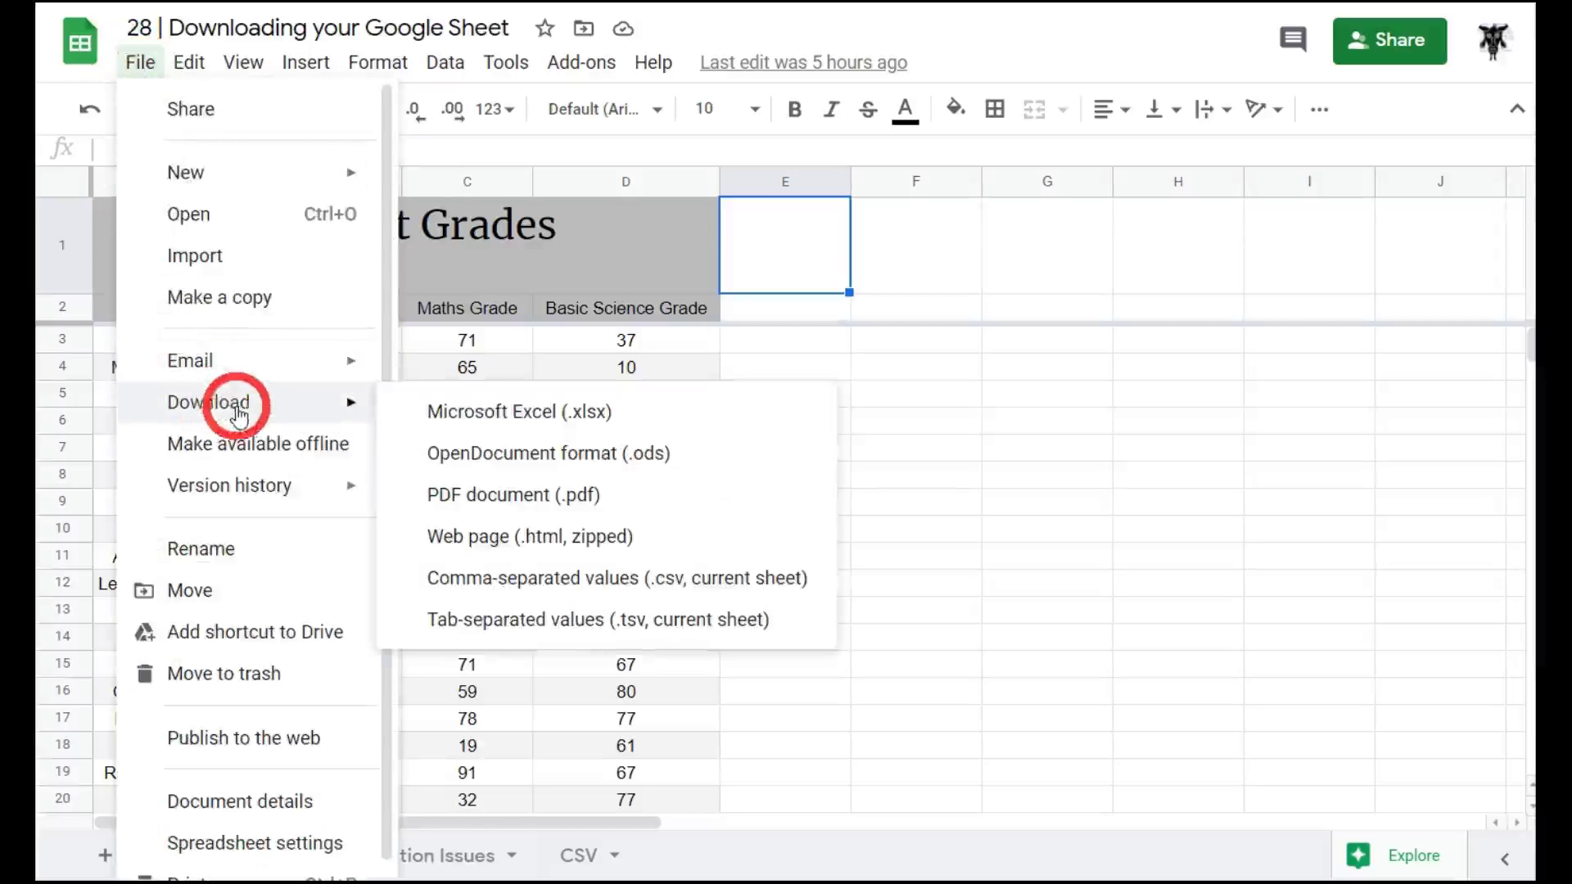
pyautogui.click(503, 411)
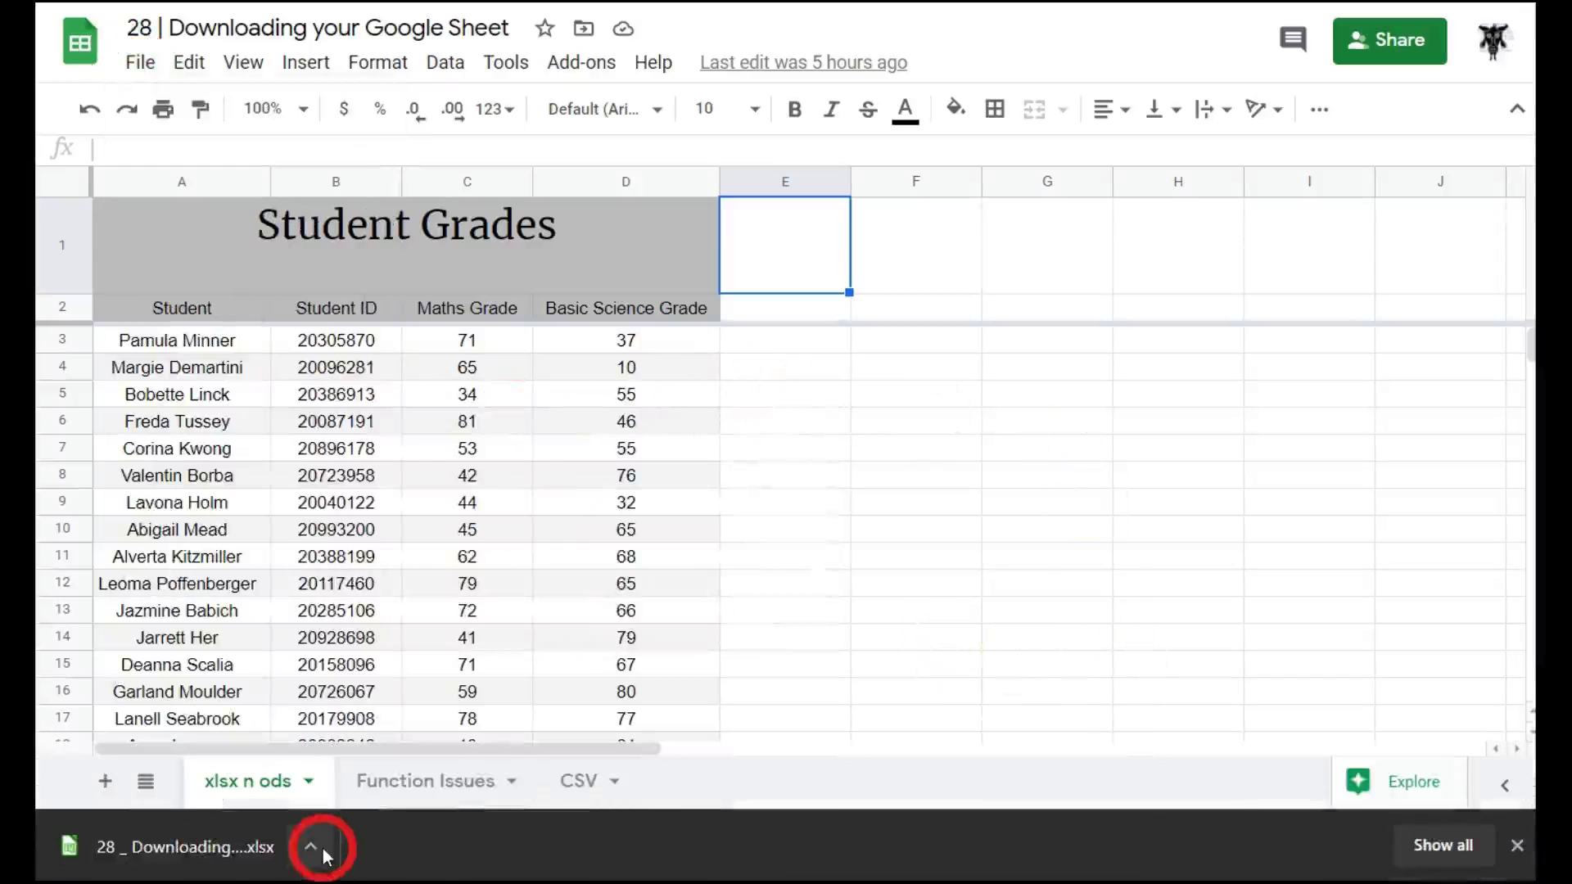
pyautogui.click(311, 847)
pyautogui.click(393, 749)
# - Open the downloaded xlsx file in Excel using Open with from File Explorer
pyautogui.click(560, 239)
pyautogui.rightClick(556, 230)
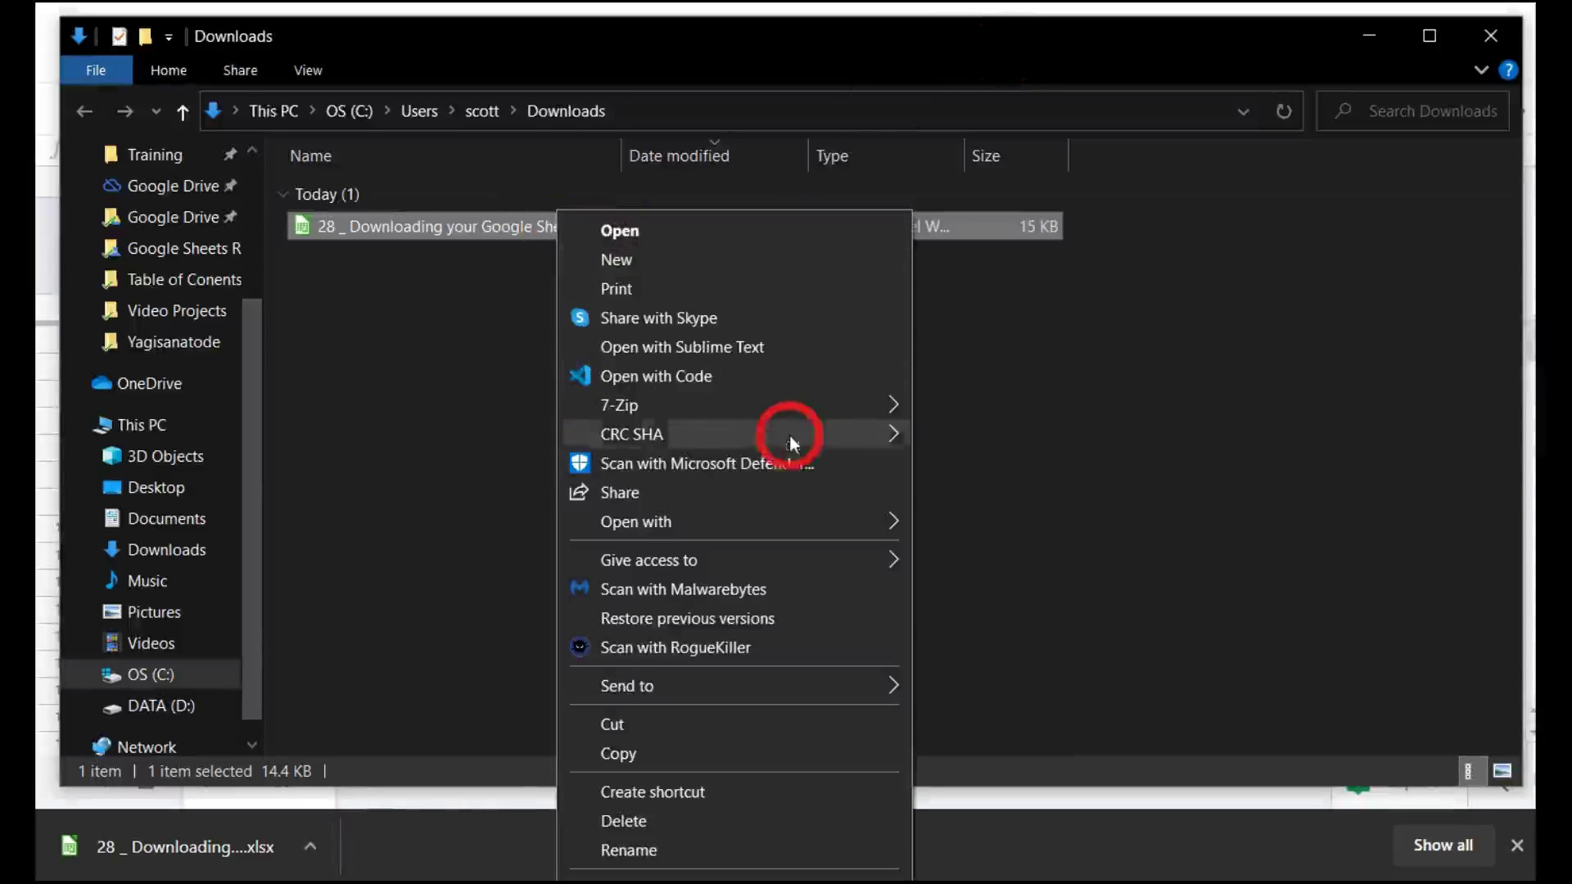
pyautogui.moveTo(808, 518)
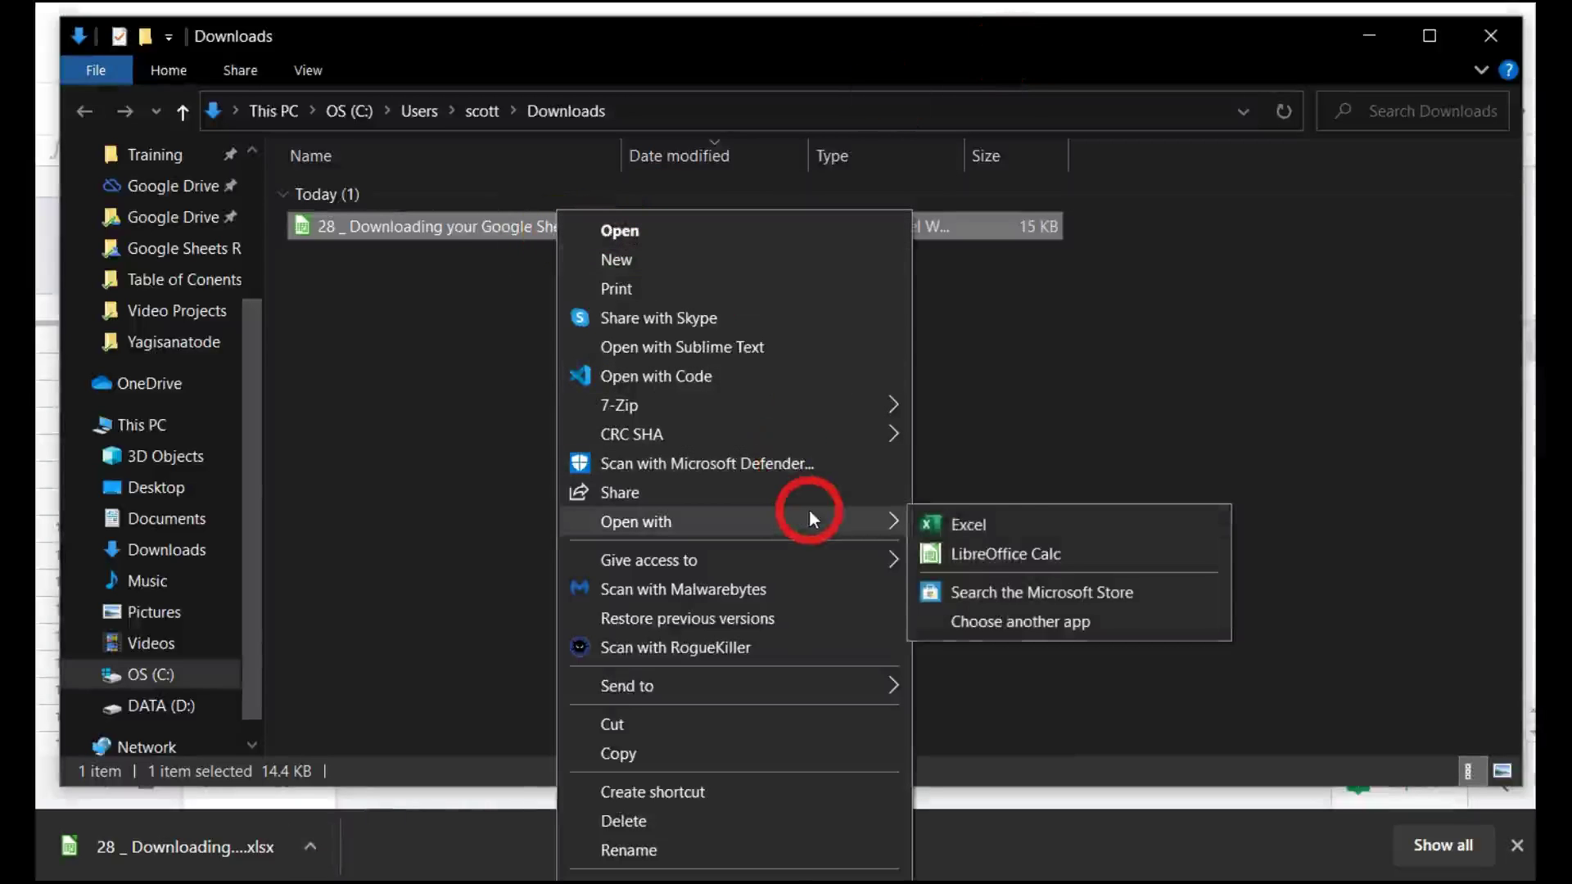
pyautogui.click(974, 516)
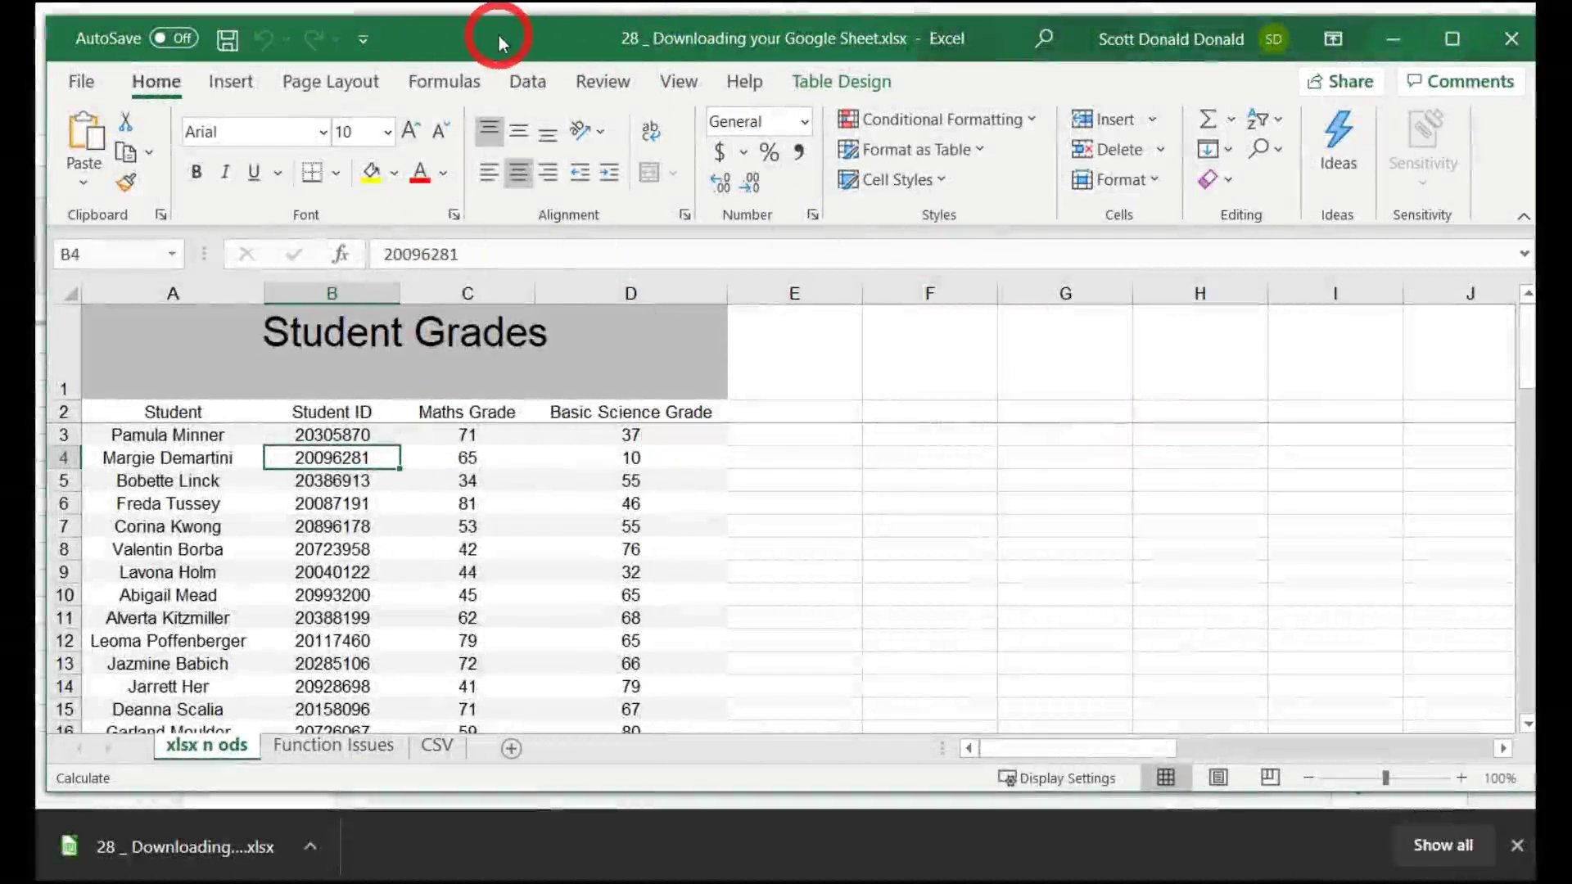
# - Restore the Excel window from full screen and close the Downloads folder window
pyautogui.moveTo(498, 36); pyautogui.dragTo(1064, 50)
pyautogui.click(421, 29)
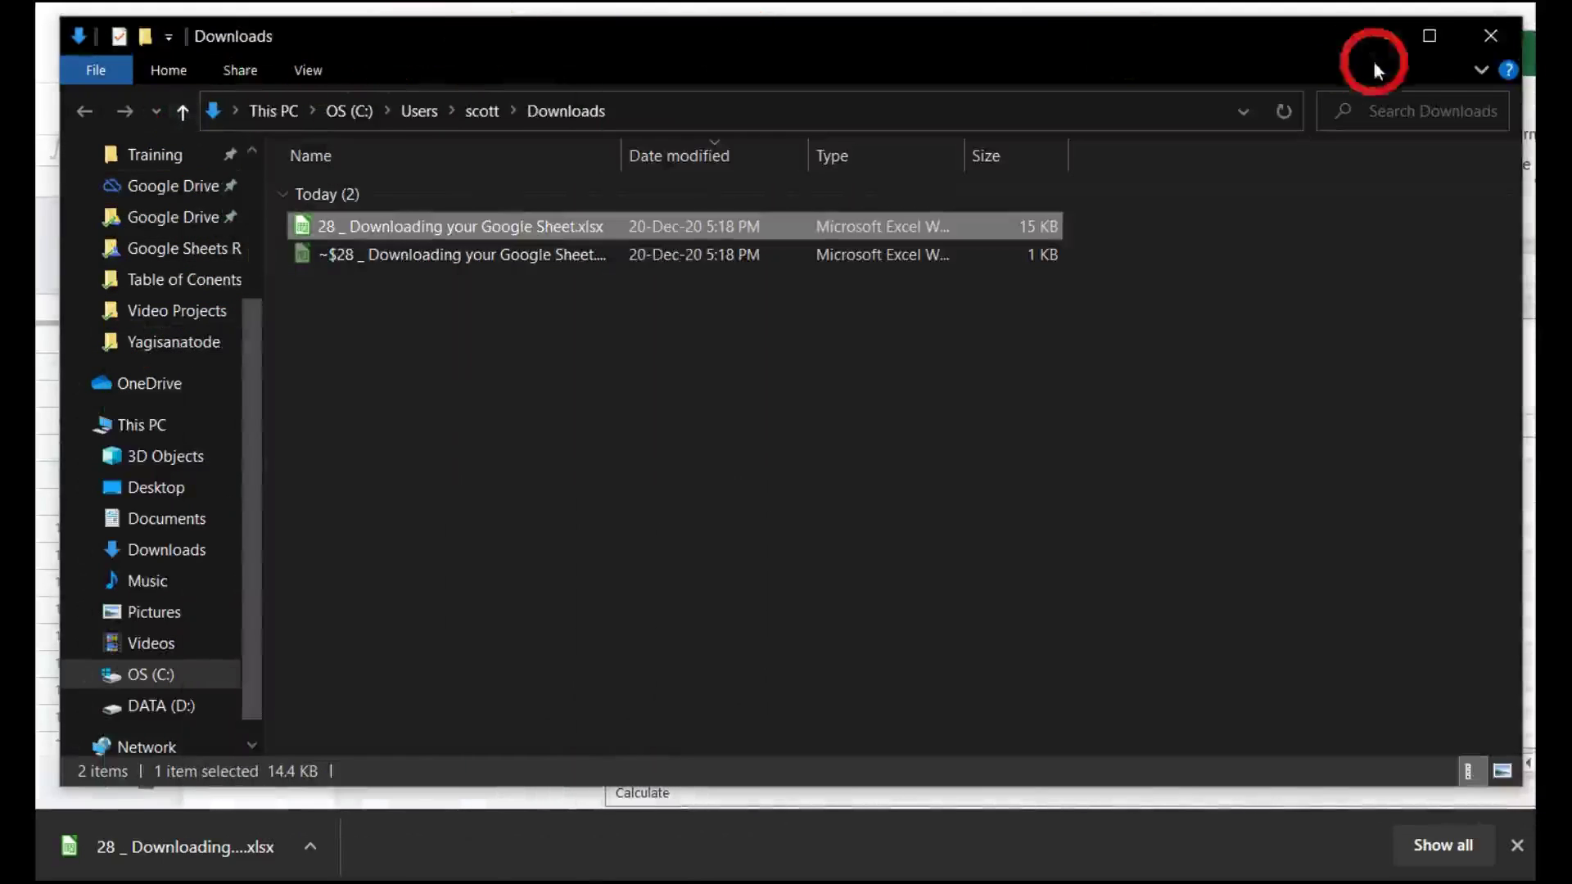
pyautogui.click(1483, 35)
# - Place Excel beside Google Sheets and confirm the A1 title is still Merriweather 24
pyautogui.moveTo(1140, 41); pyautogui.dragTo(1287, 0)
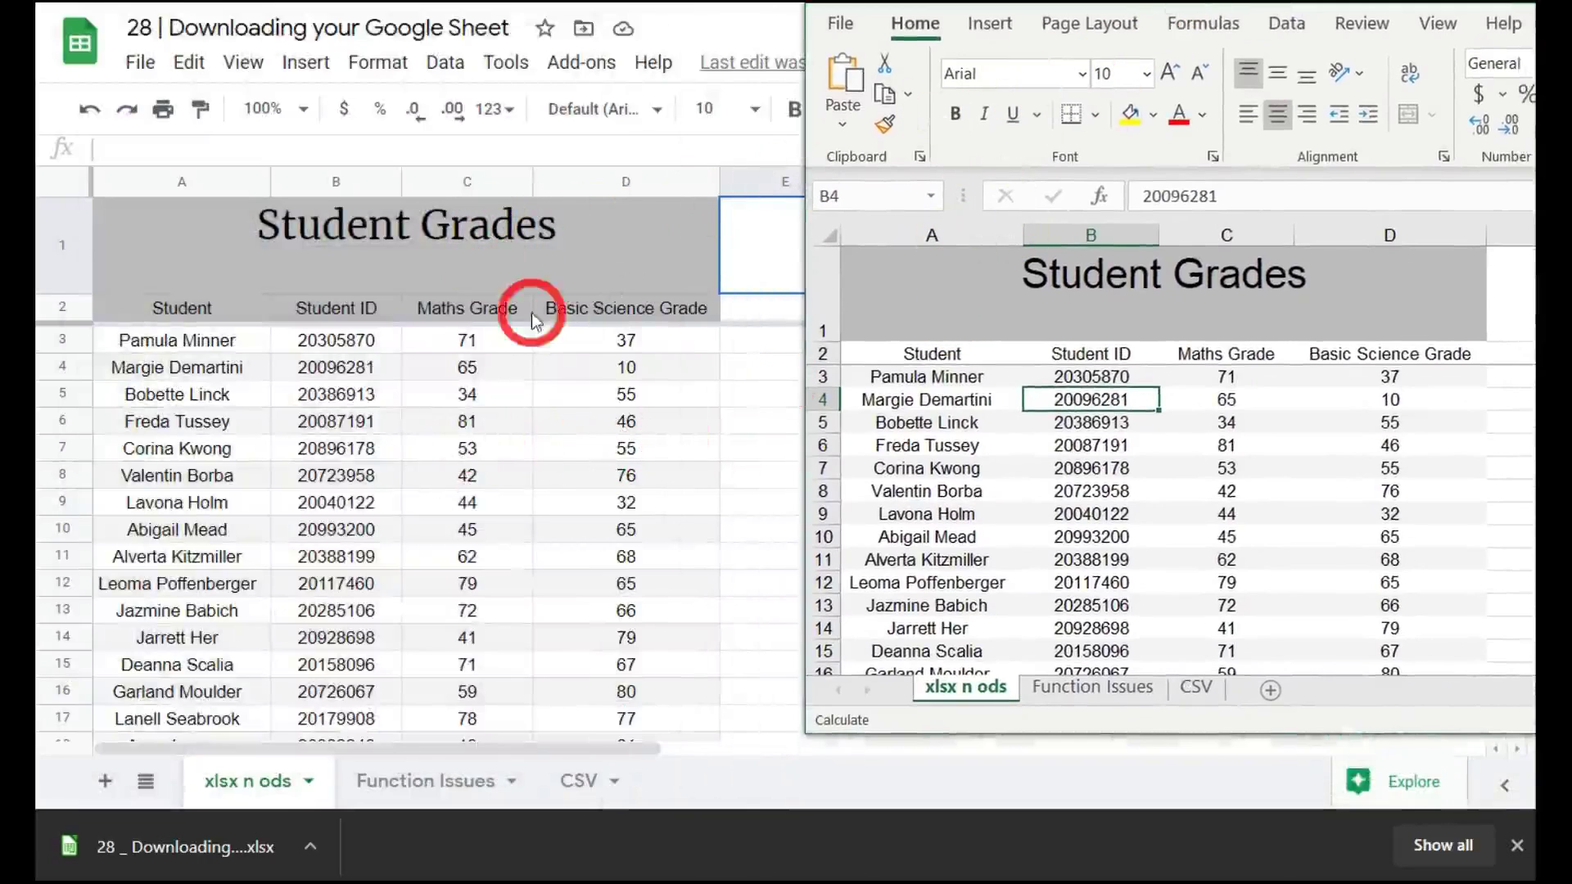
pyautogui.scroll(-2, 1178, 410)
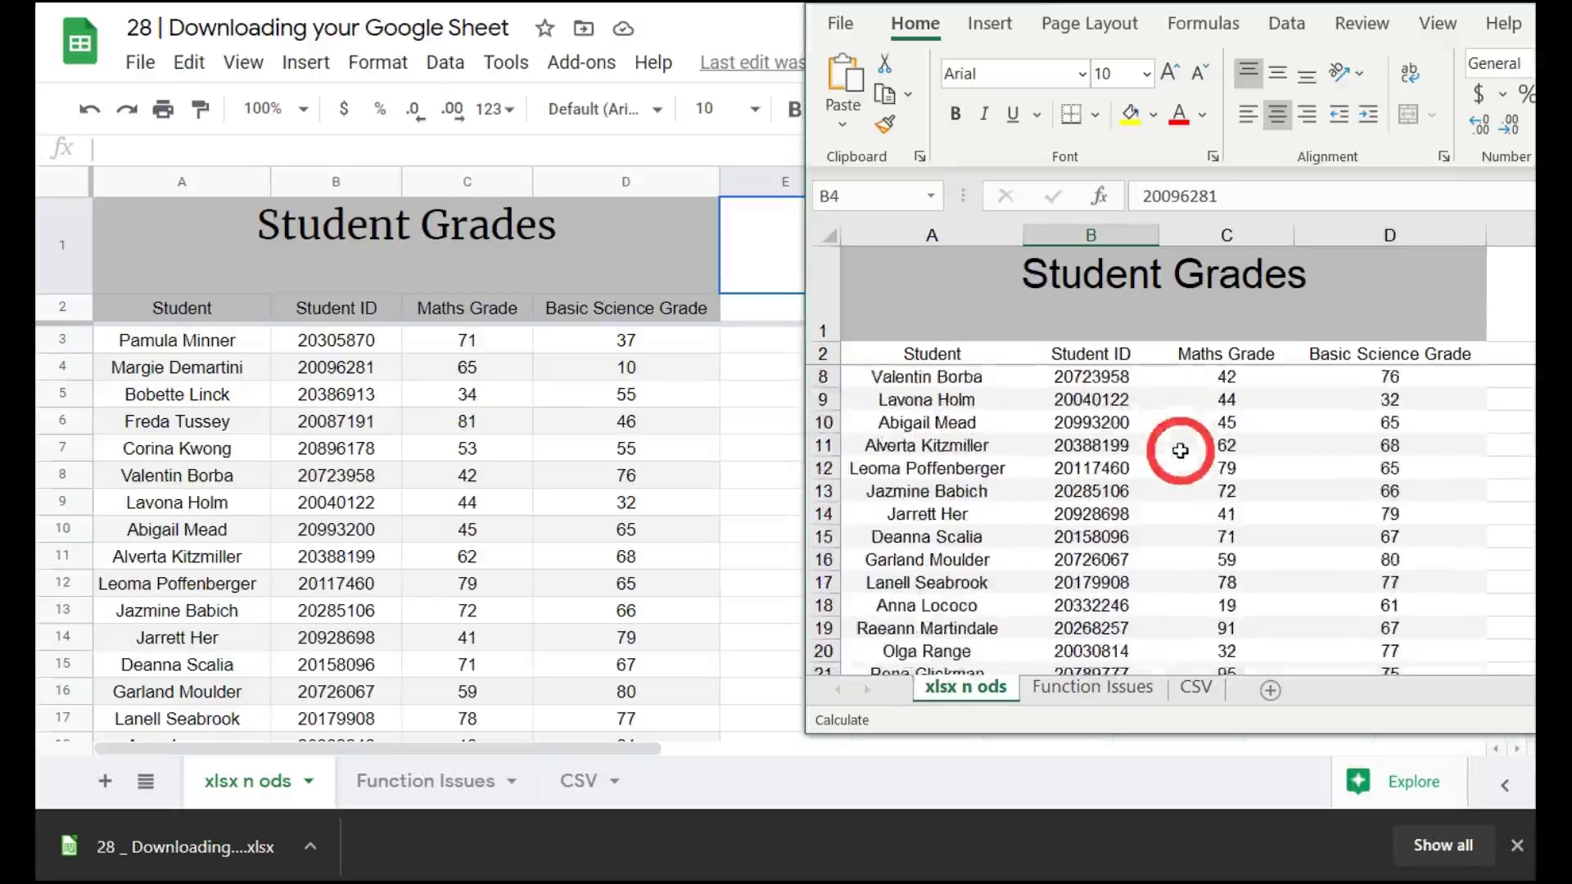
pyautogui.scroll(-5, 1182, 467)
pyautogui.scroll(7, 1088, 368)
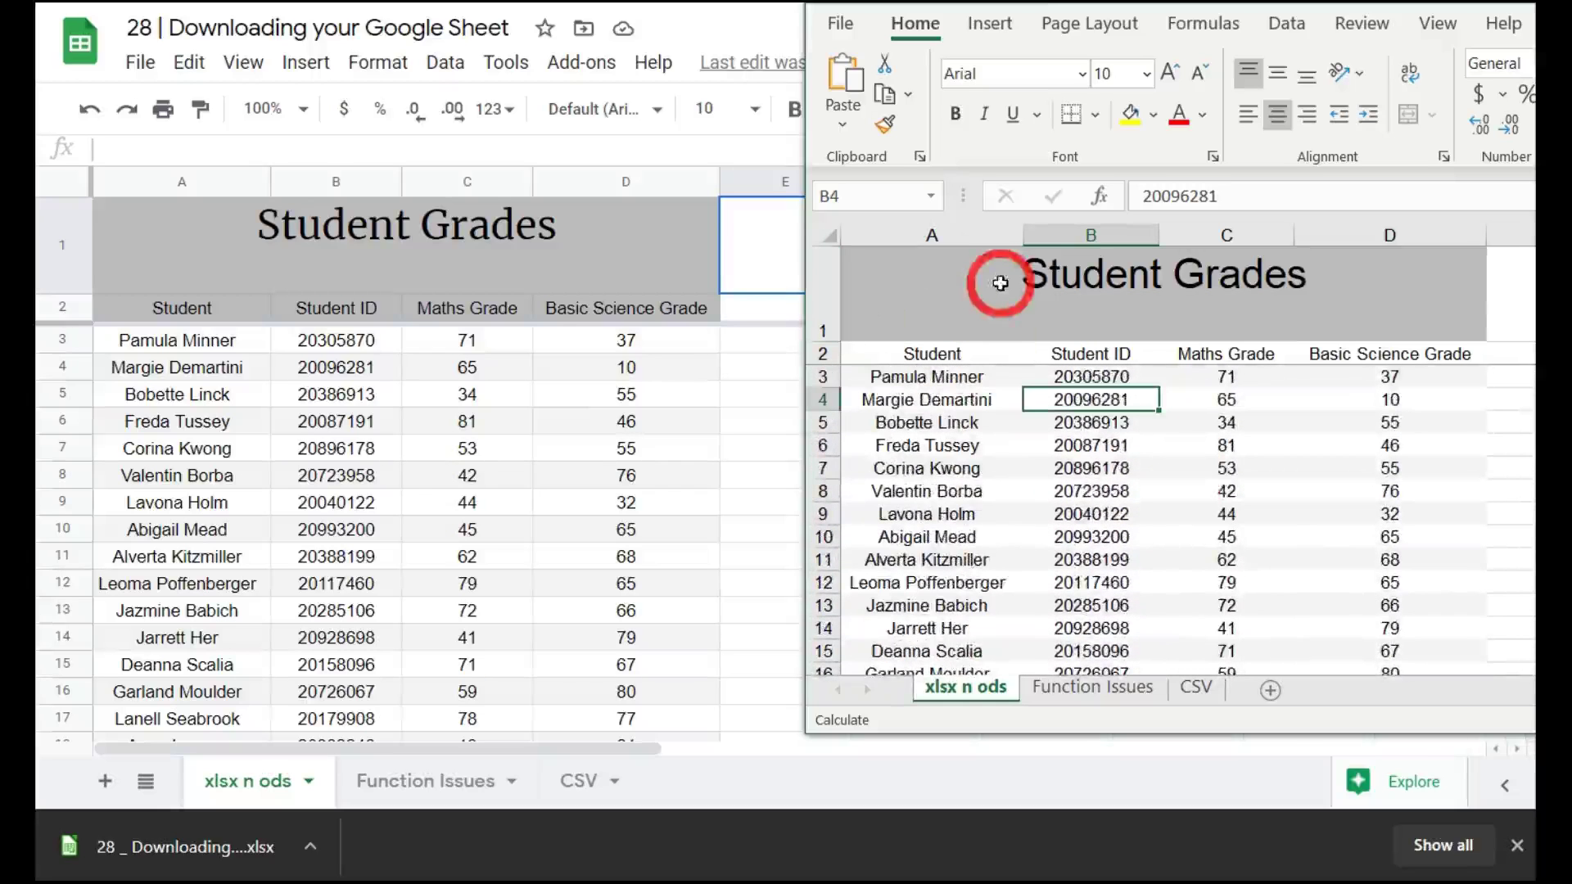
pyautogui.click(1132, 274)
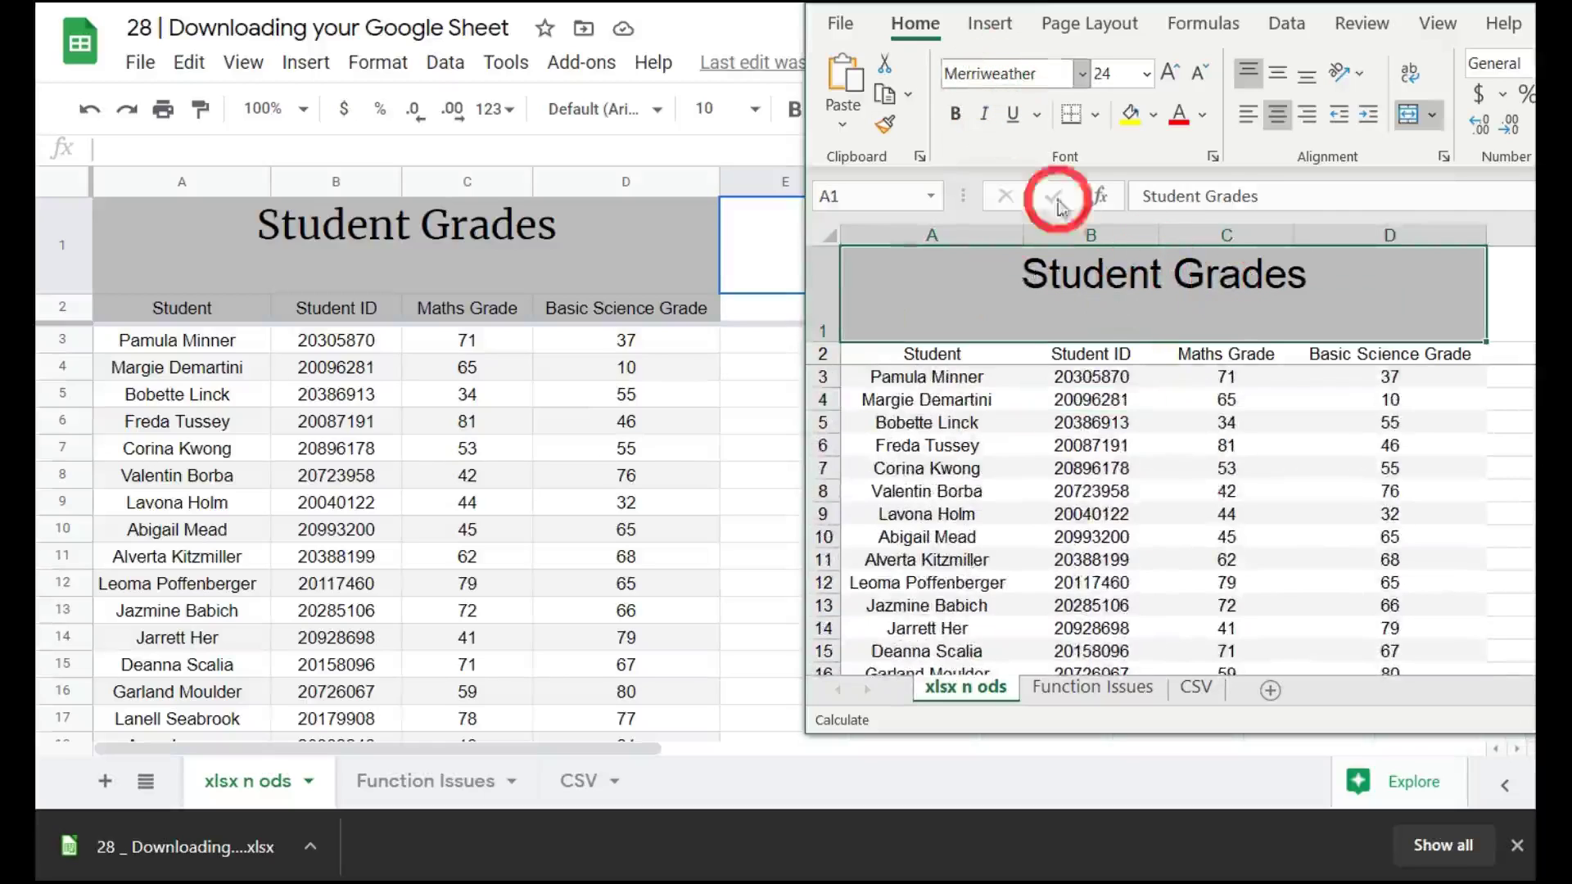
# - Switch between Google Sheets and Excel to compare the Student Grades data
pyautogui.click(419, 244)
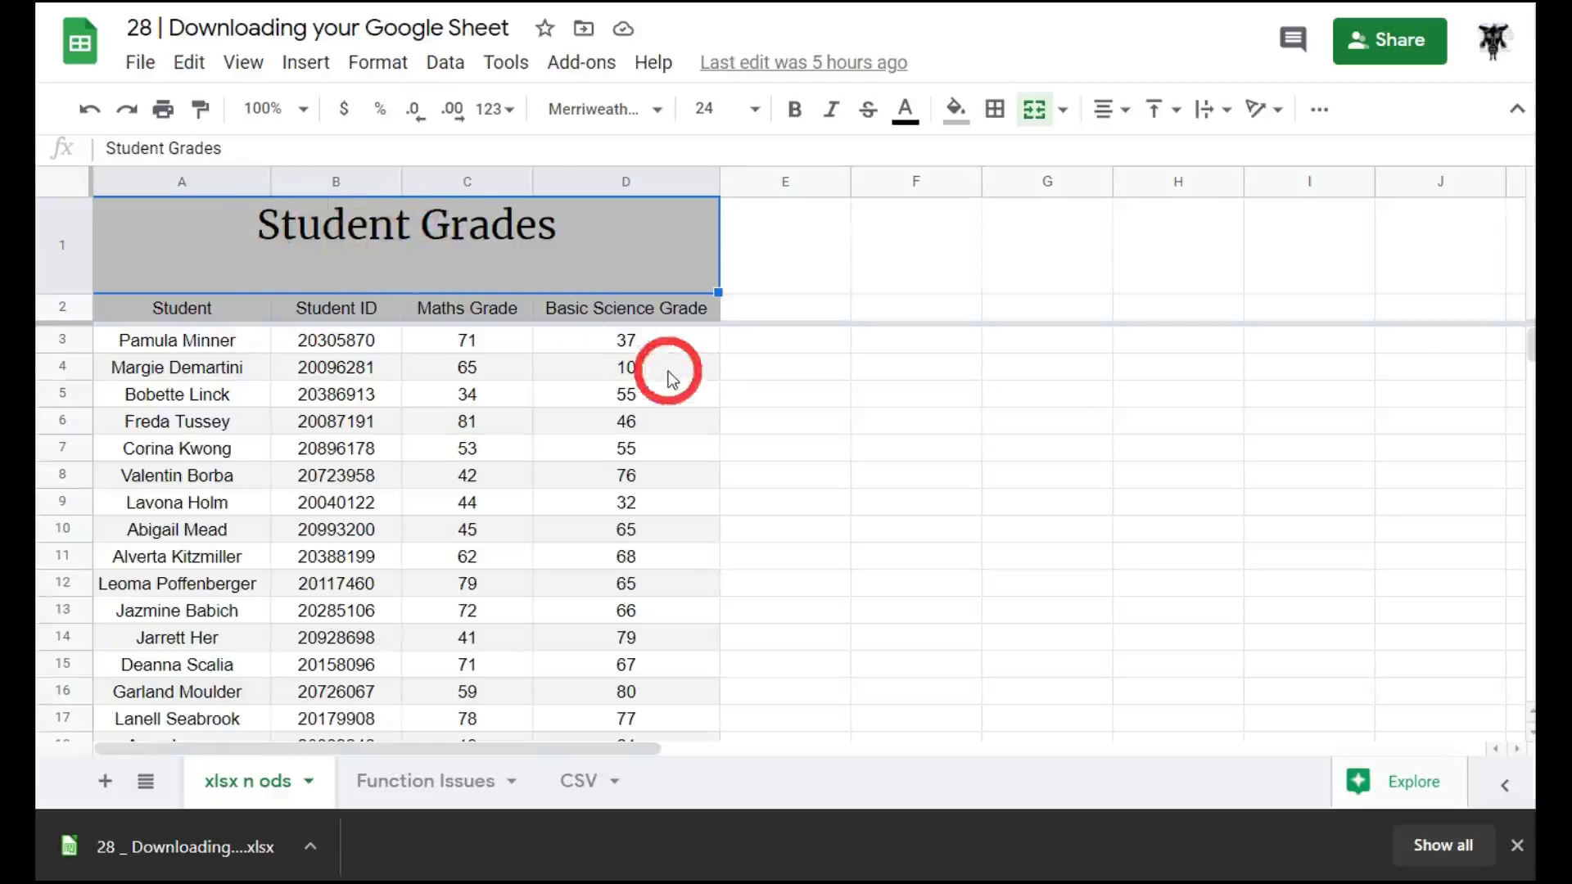
pyautogui.hotkey('alt', 'Tab')
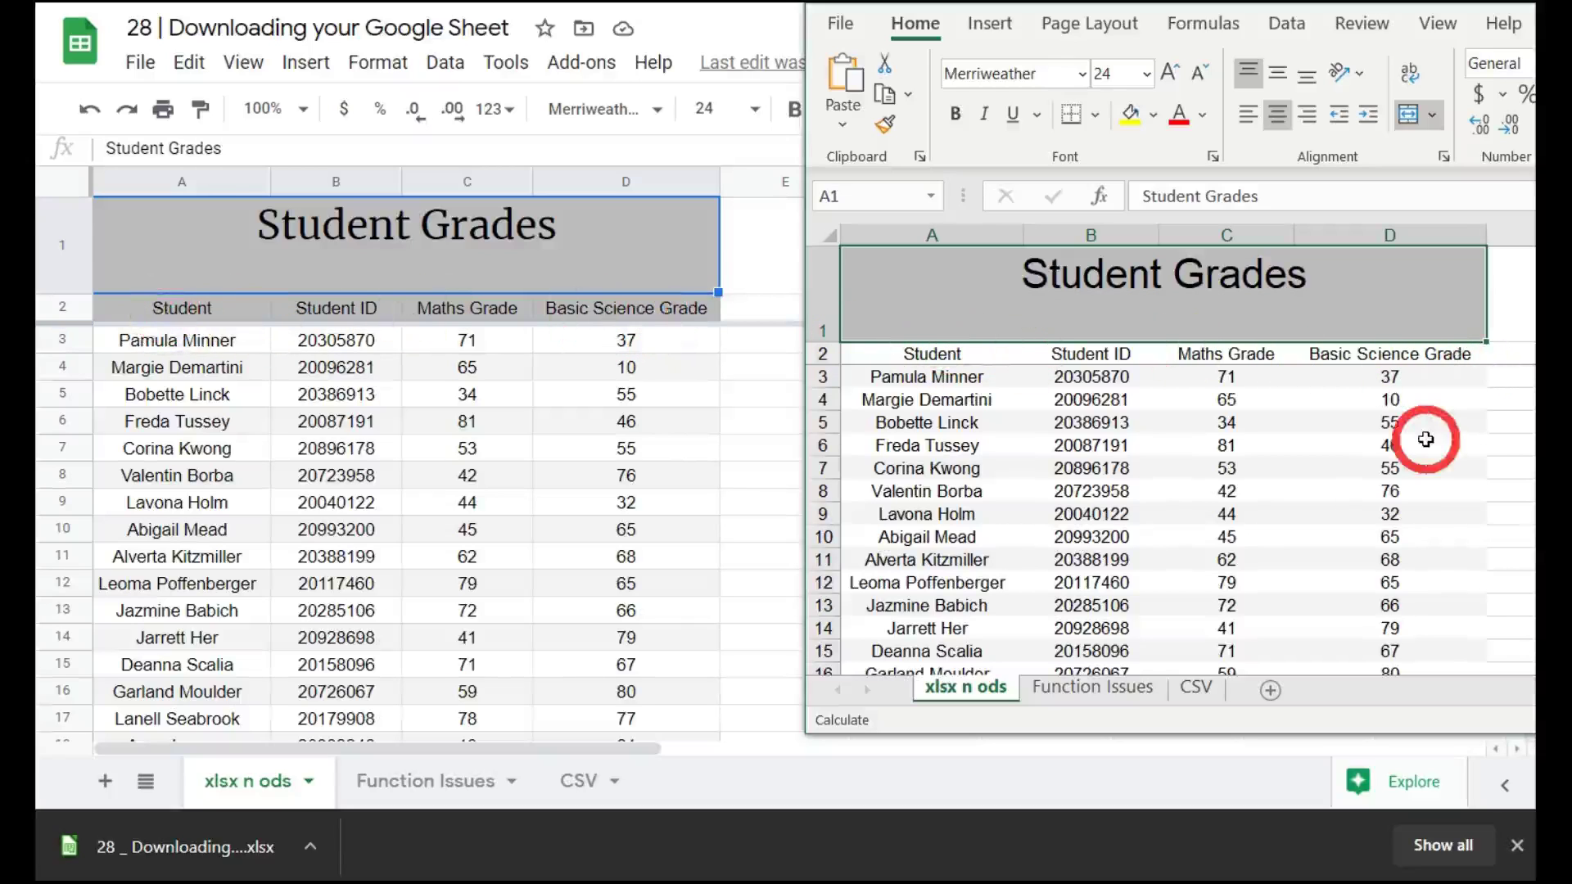
pyautogui.scroll(-7, 1427, 438)
pyautogui.scroll(-4, 550, 423)
pyautogui.scroll(-8, 550, 423)
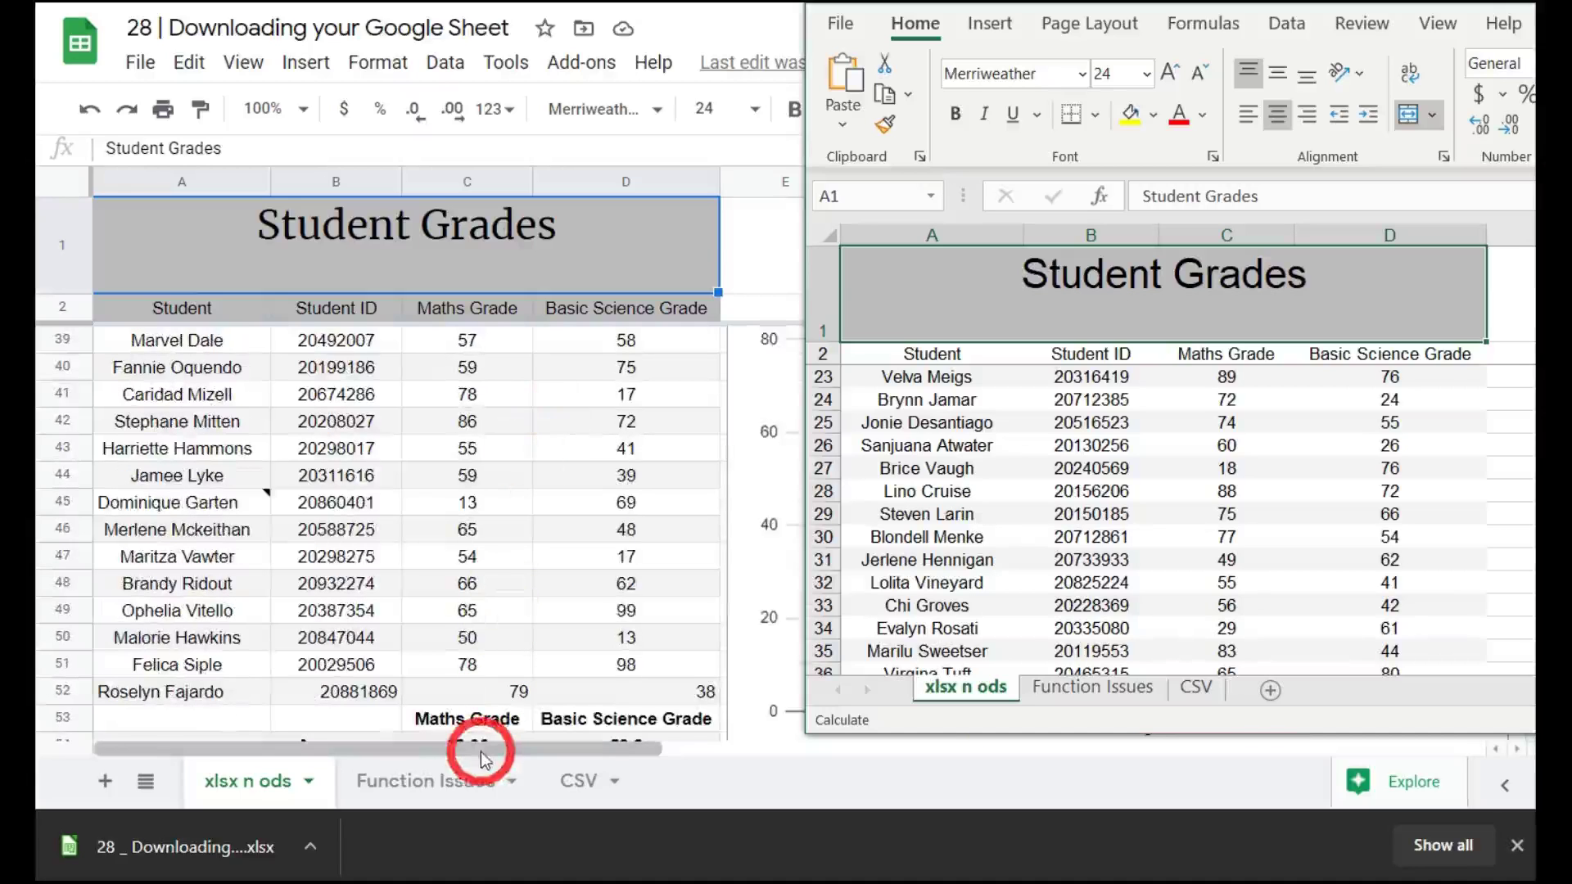
# - Recheck the Google Sheets original, then bring the Excel workbook back in front
pyautogui.click(599, 528)
pyautogui.scroll(-2, 677, 666)
pyautogui.scroll(2, 655, 652)
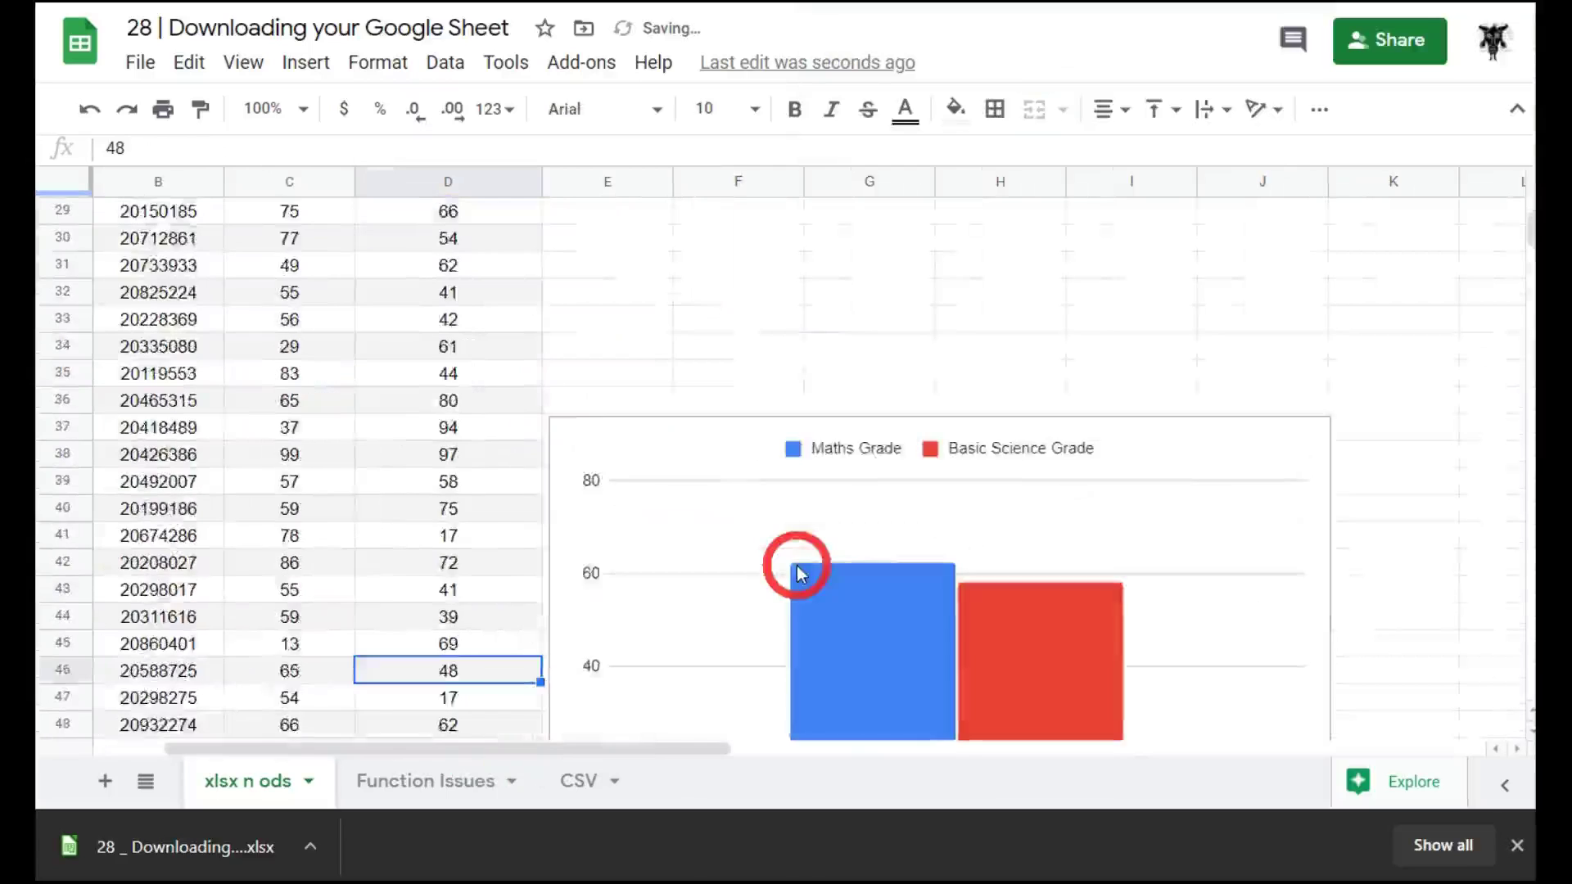
pyautogui.scroll(-6, 800, 565)
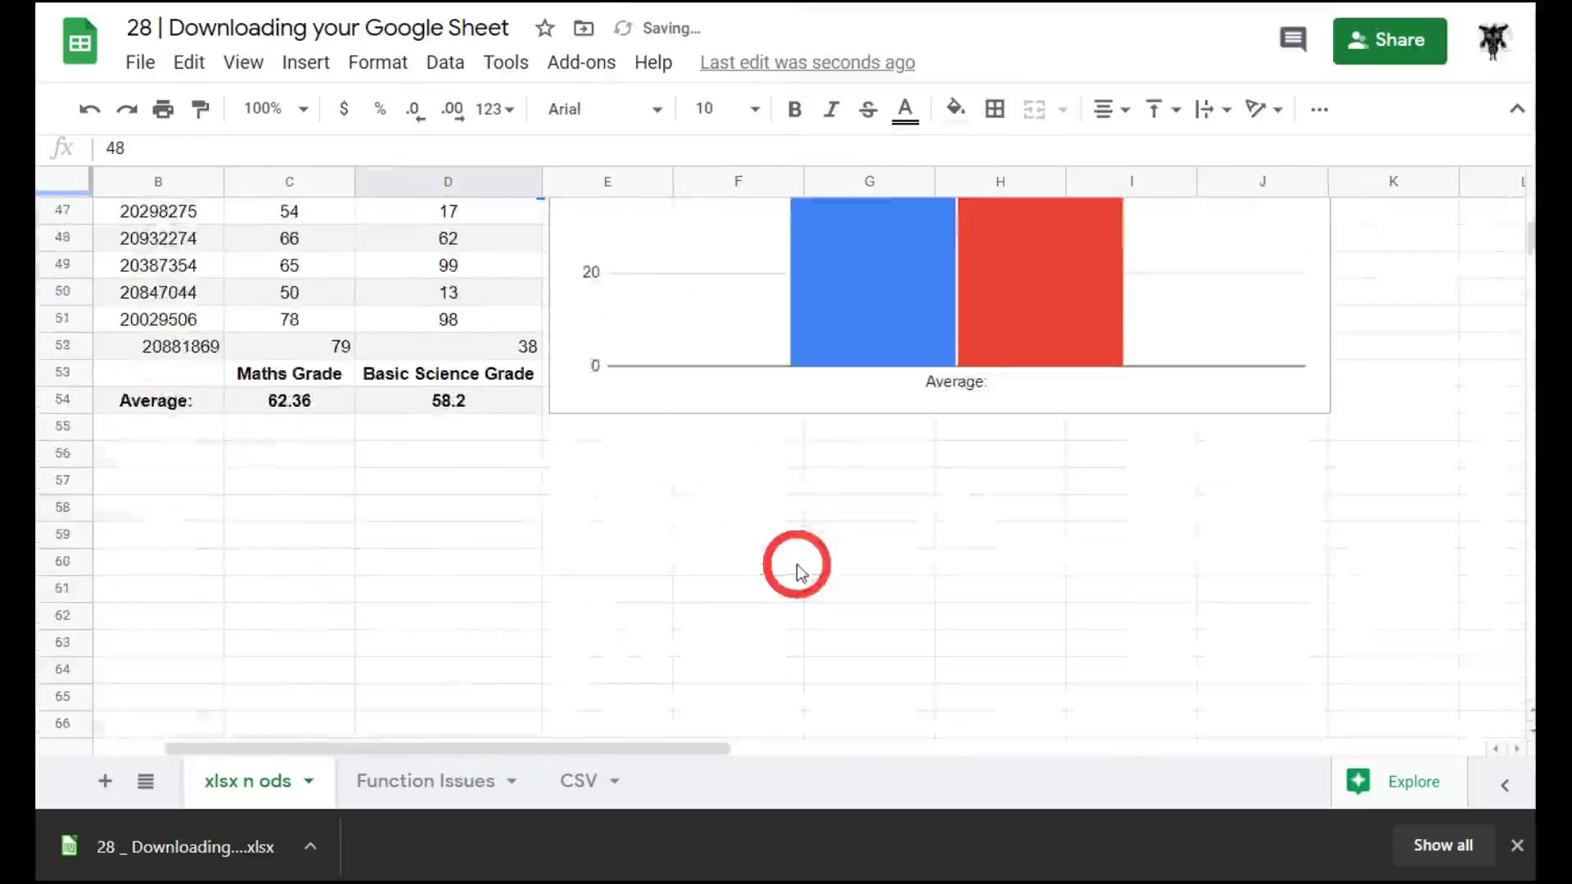
pyautogui.scroll(4, 800, 566)
pyautogui.moveTo(554, 744); pyautogui.dragTo(767, 744)
pyautogui.hotkey('alt', 'Tab')
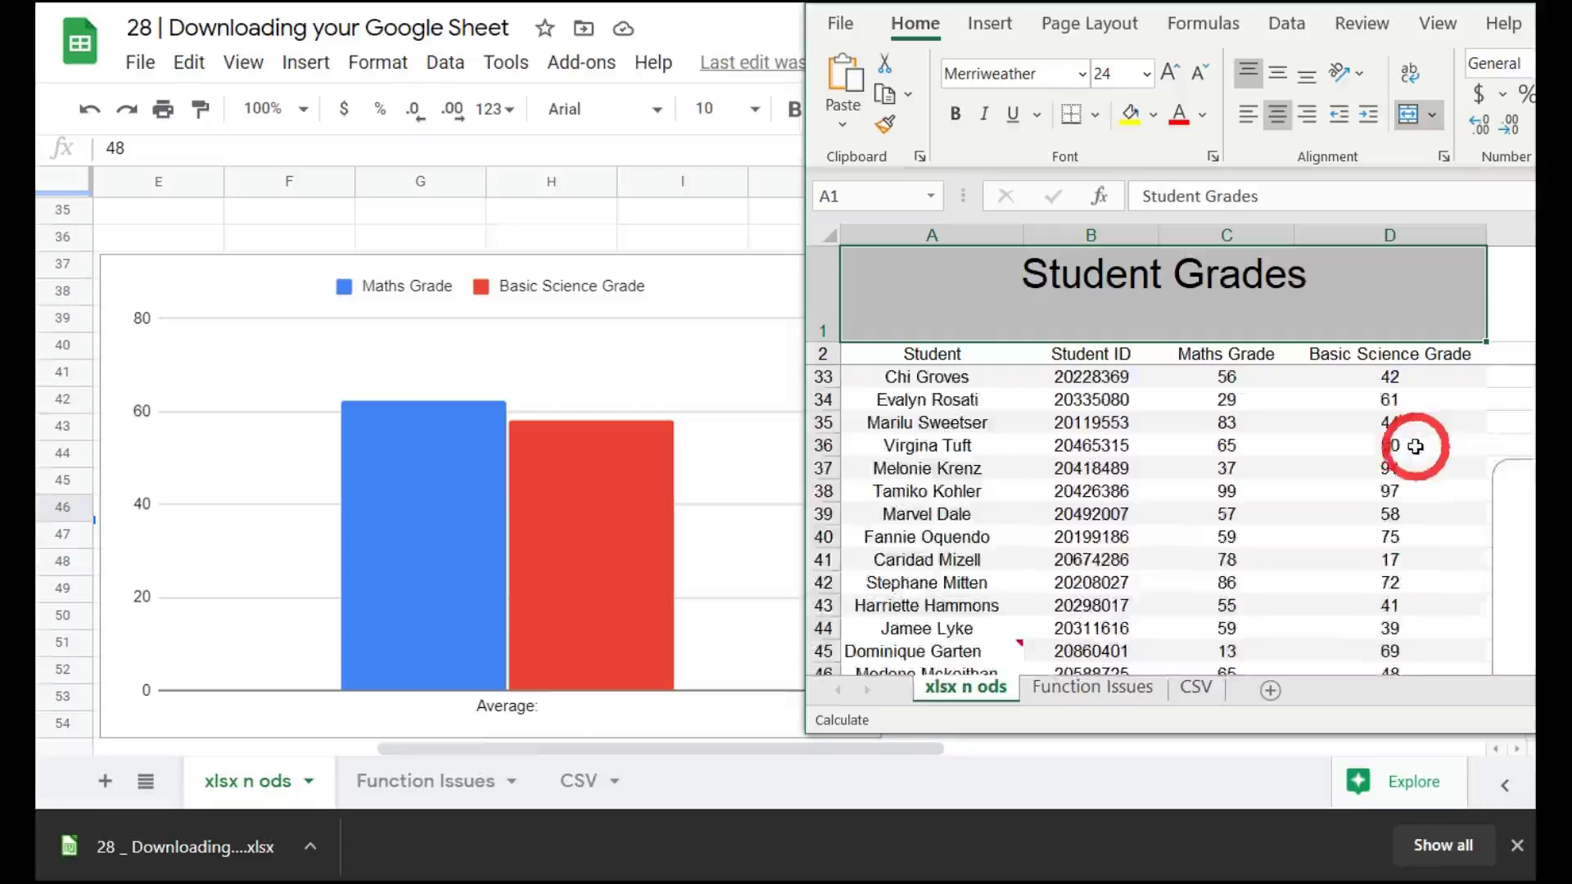
pyautogui.scroll(-3, 1417, 449)
pyautogui.scroll(2, 1397, 456)
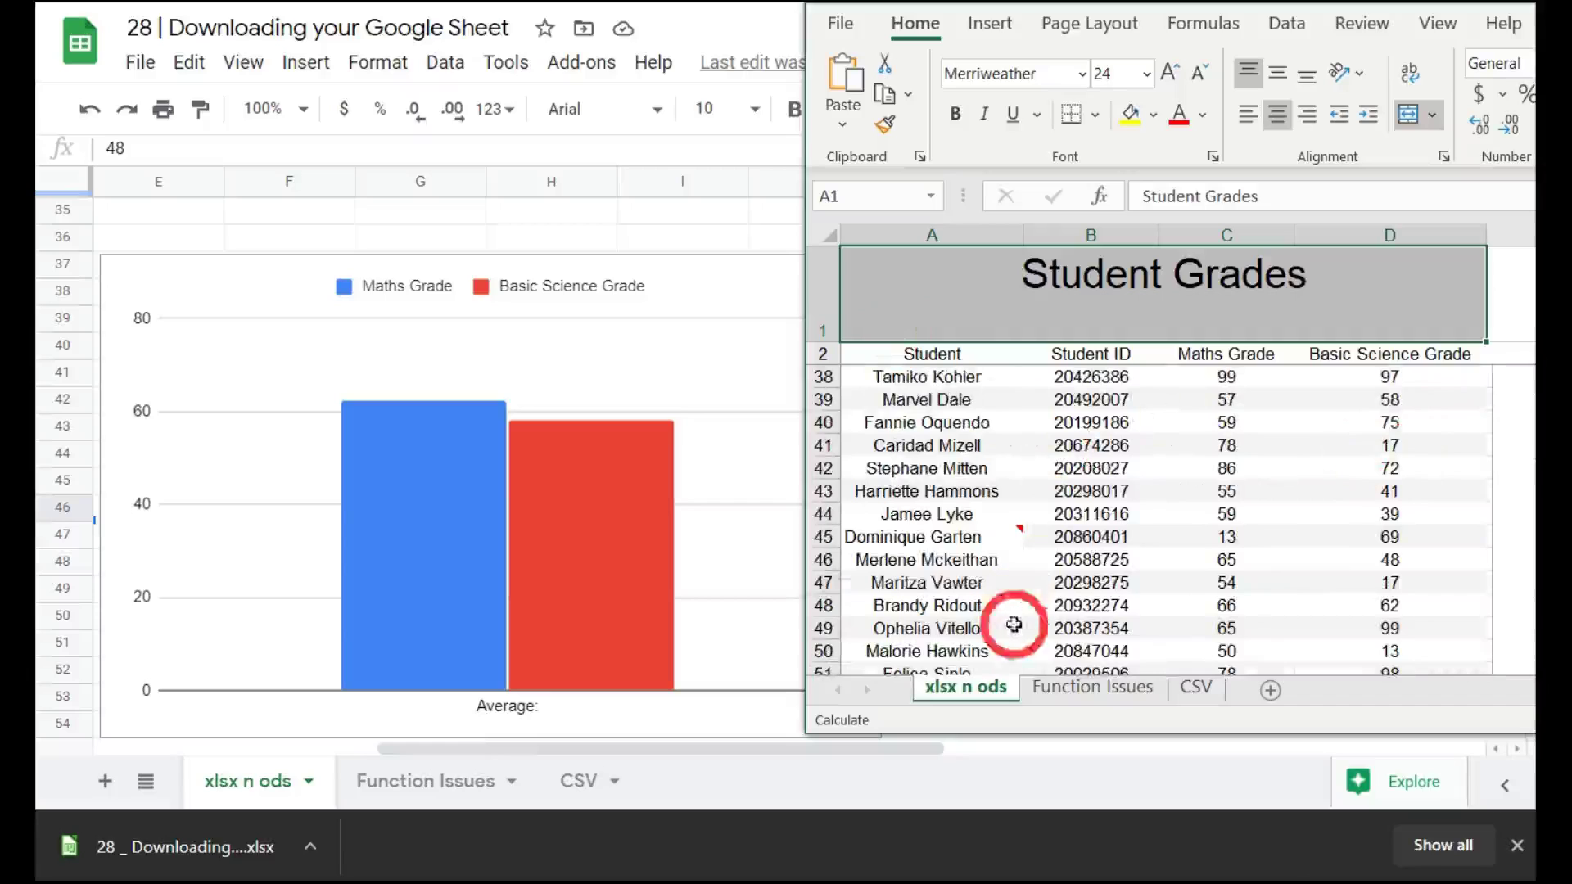
# - Stretch Excel to full height and read the Average chart's Maths Grade bar at 62.36
pyautogui.doubleClick(1242, 731)
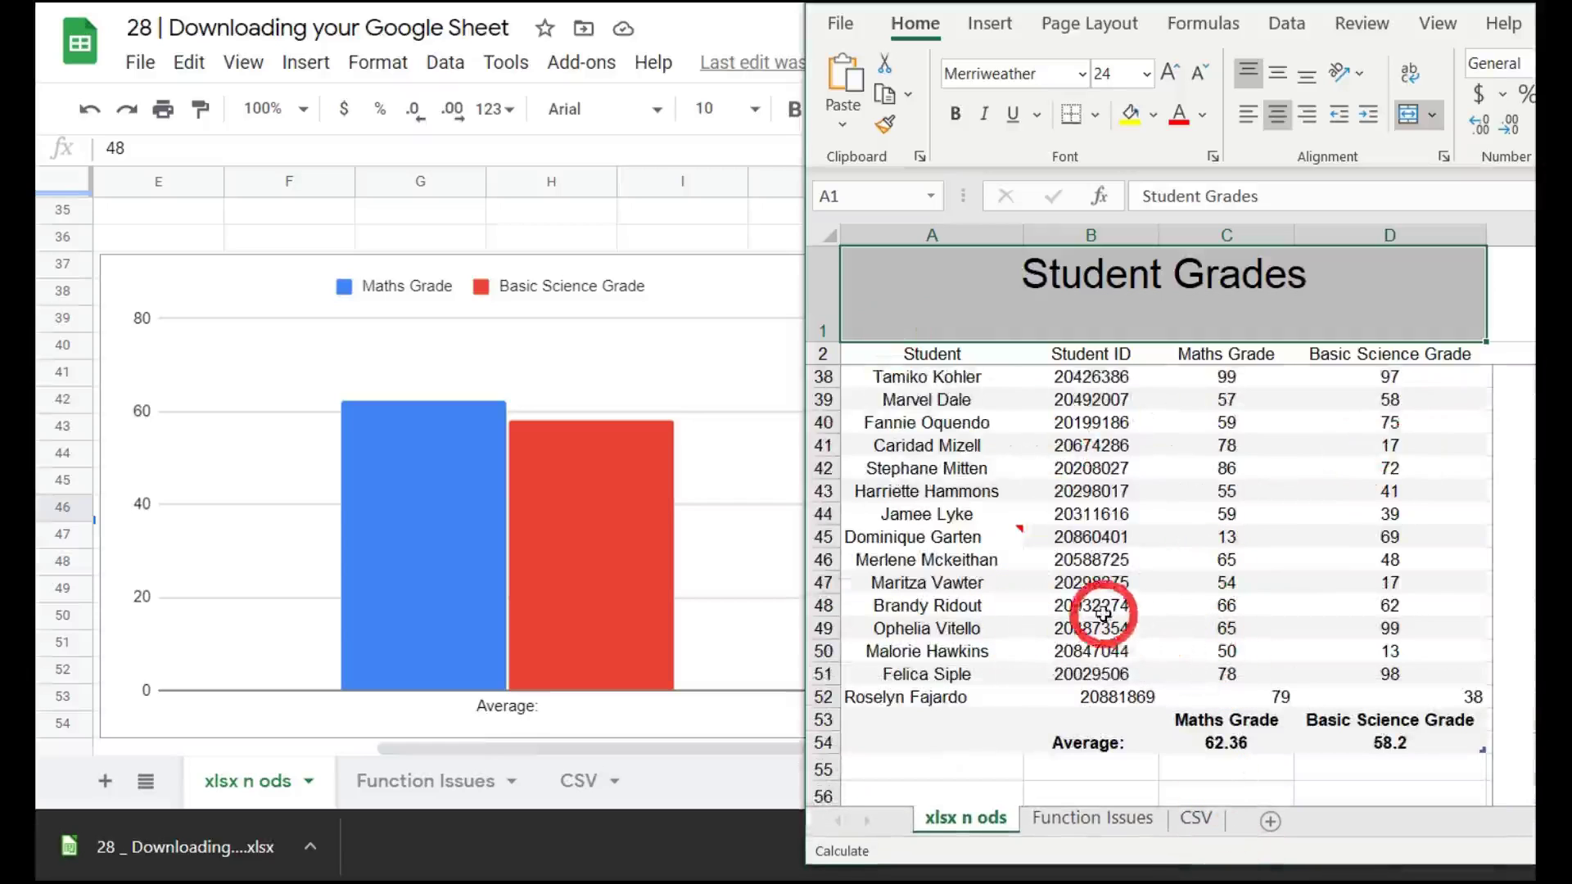
pyautogui.hscroll(4, 1105, 610)
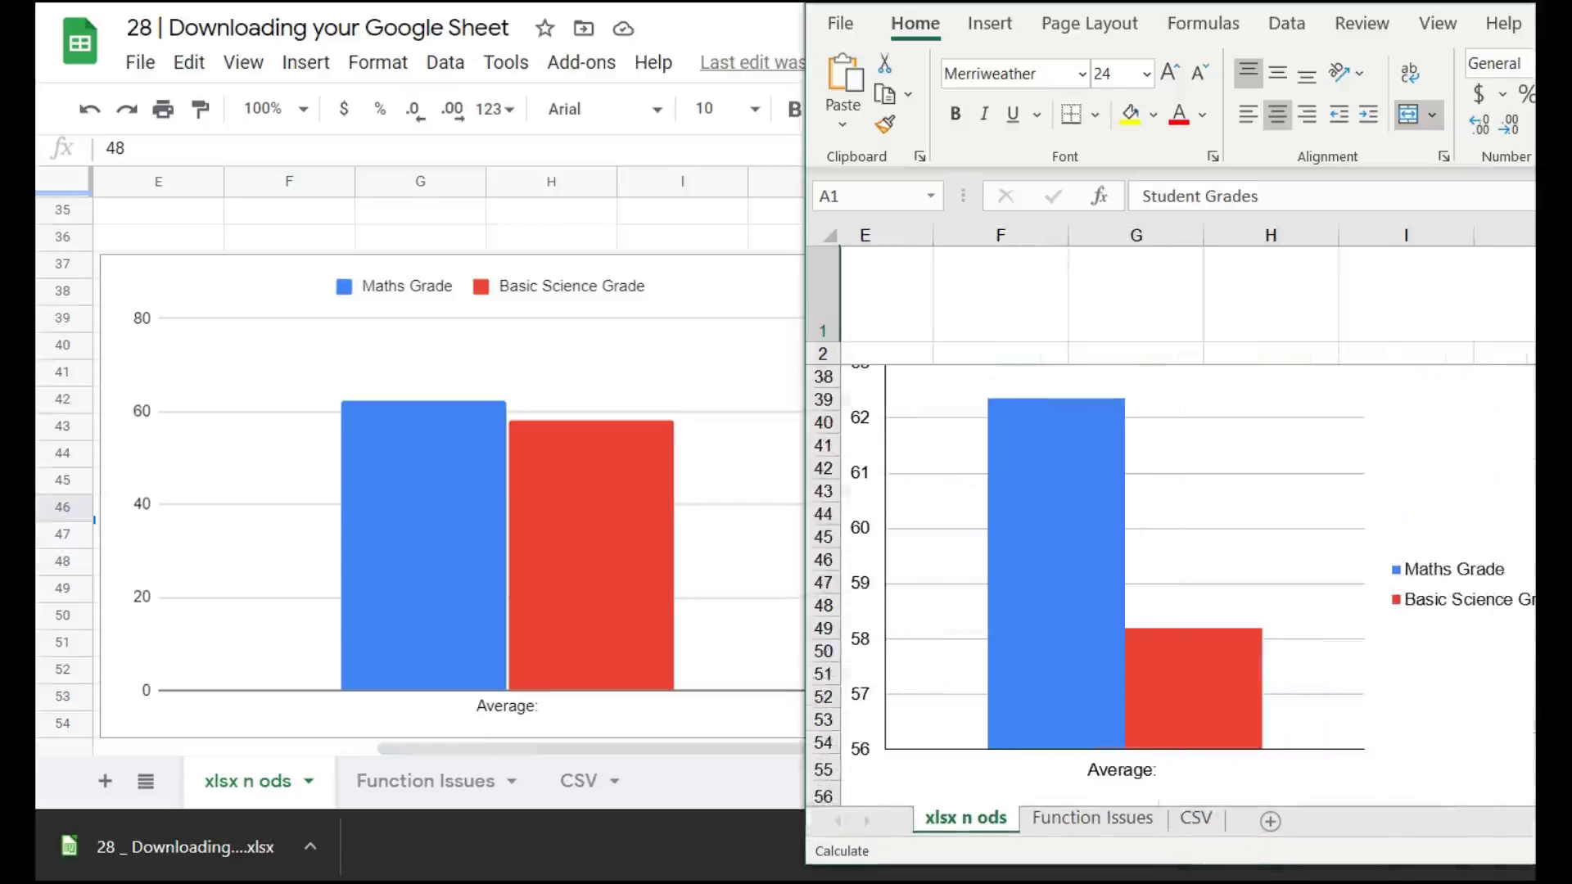
pyautogui.hscroll(2, 1105, 573)
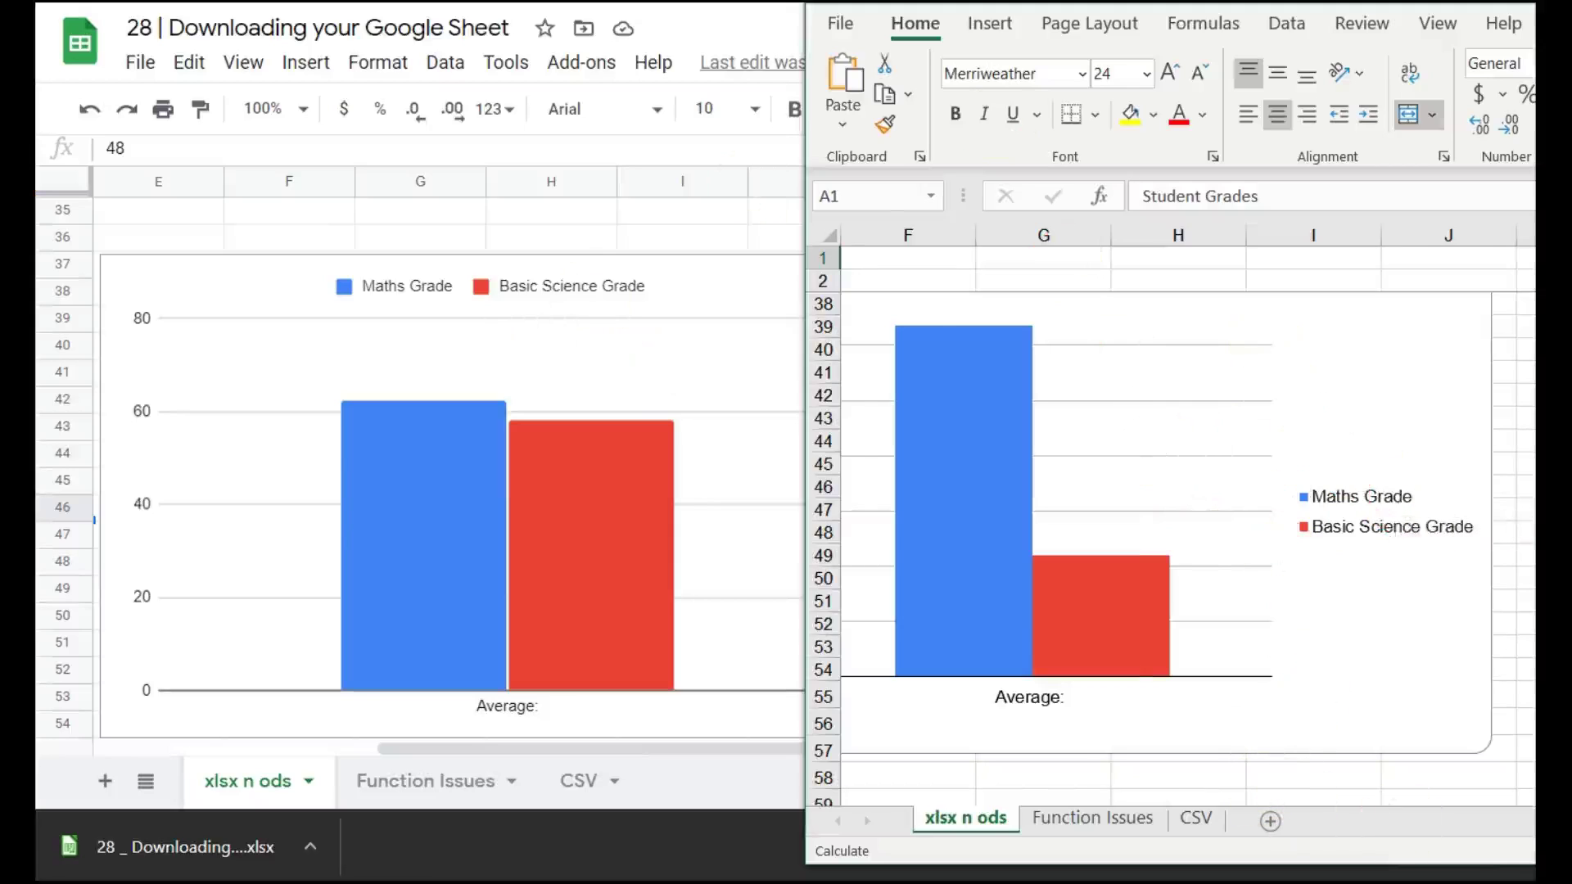
pyautogui.hscroll(-1, 1187, 516)
pyautogui.scroll(2, 915, 403)
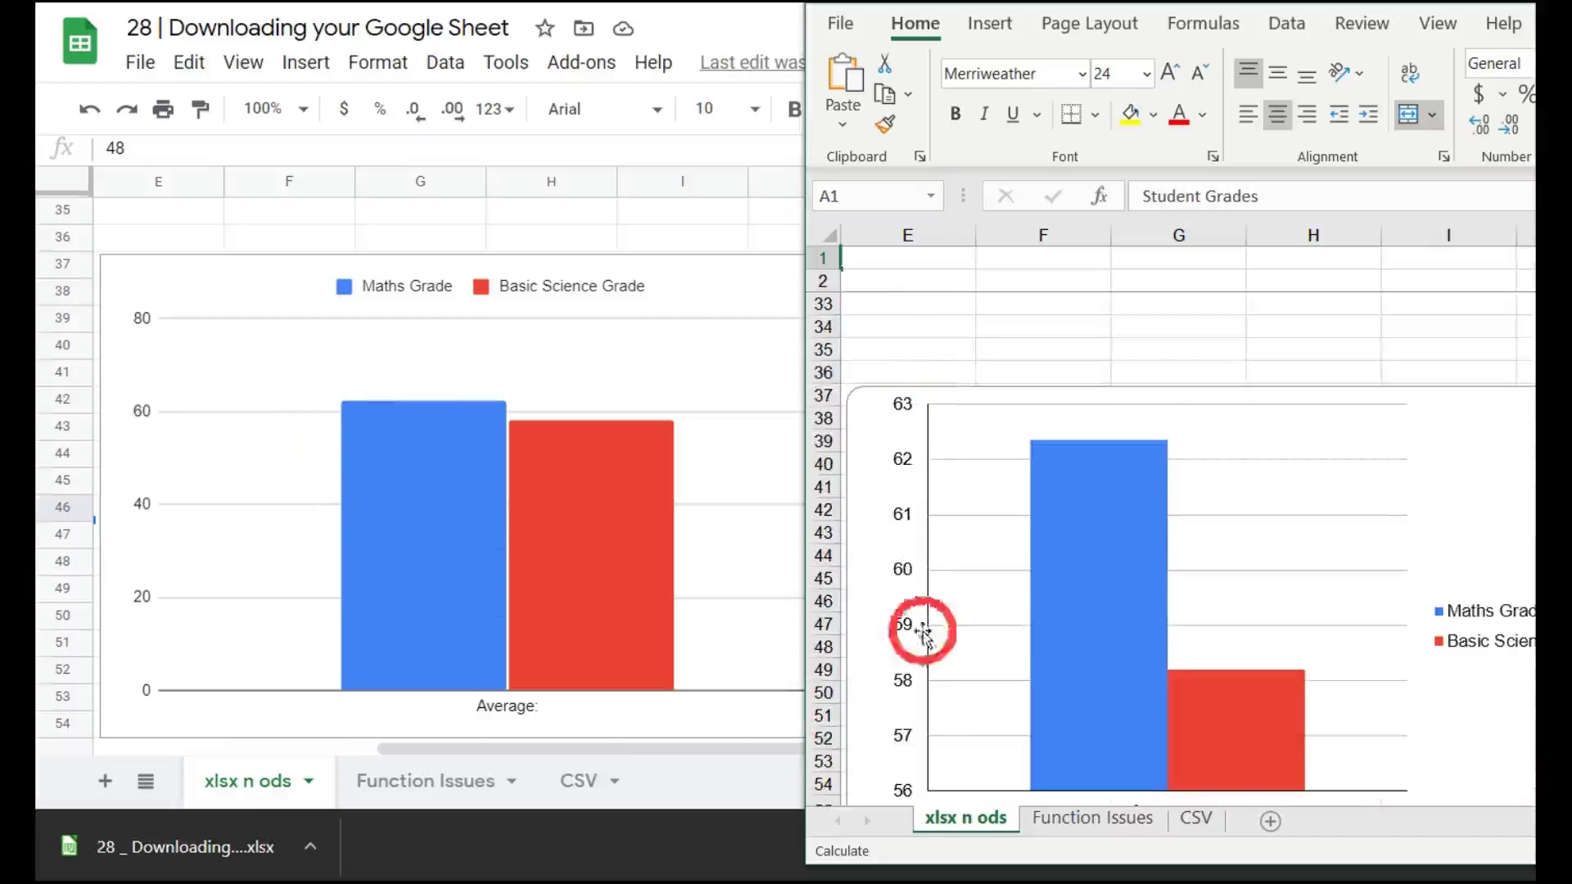
pyautogui.scroll(-2, 905, 733)
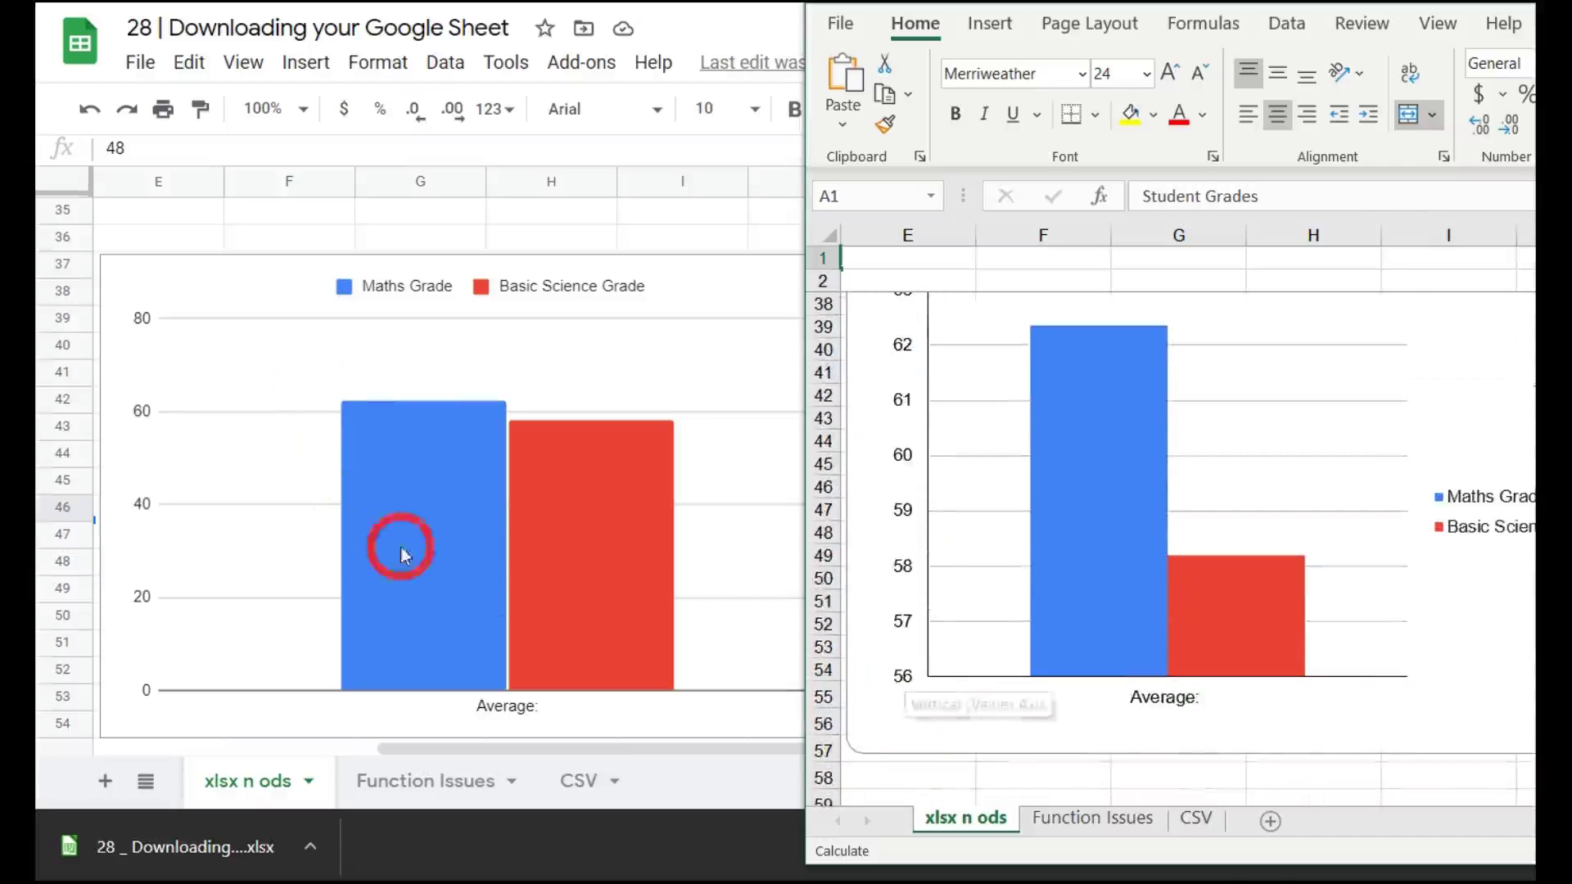
pyautogui.scroll(2, 218, 622)
pyautogui.scroll(-2, 218, 597)
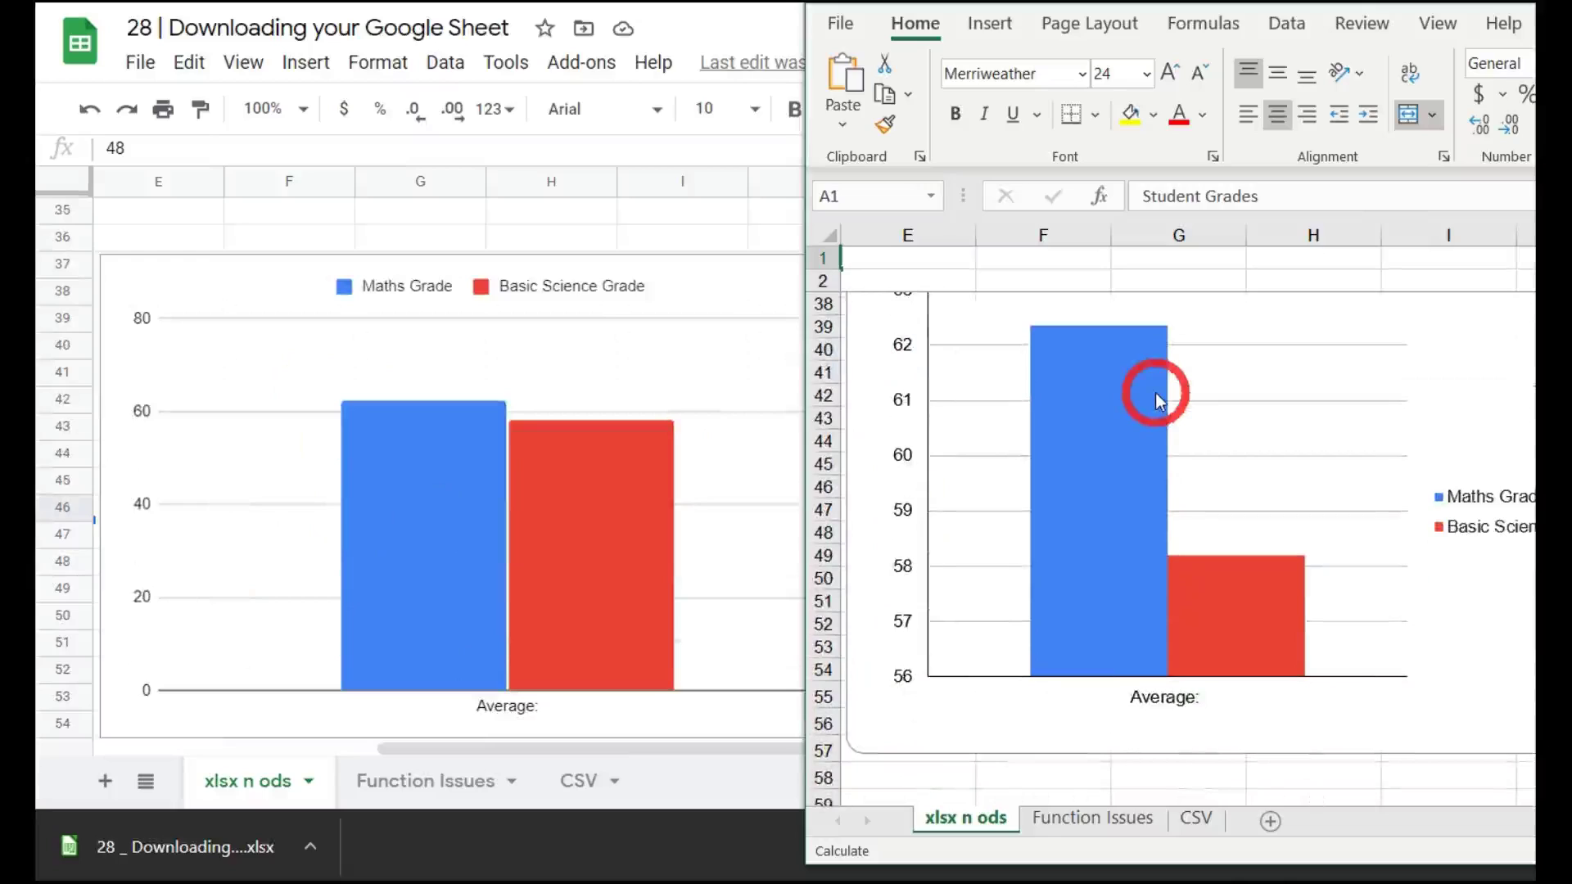
pyautogui.moveTo(1157, 394)
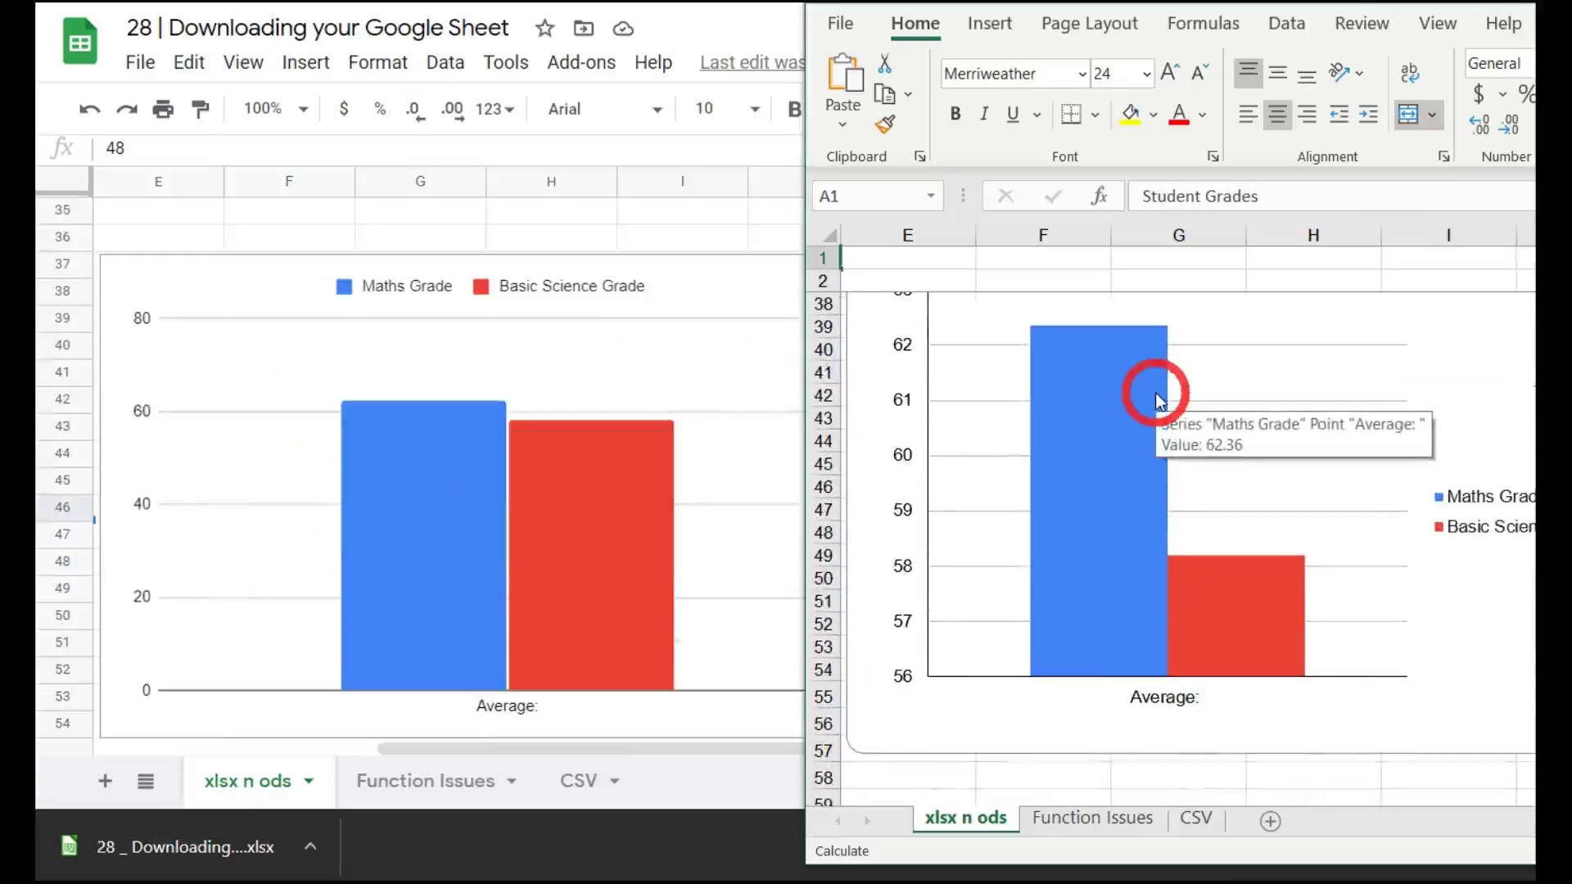
pyautogui.click(457, 787)
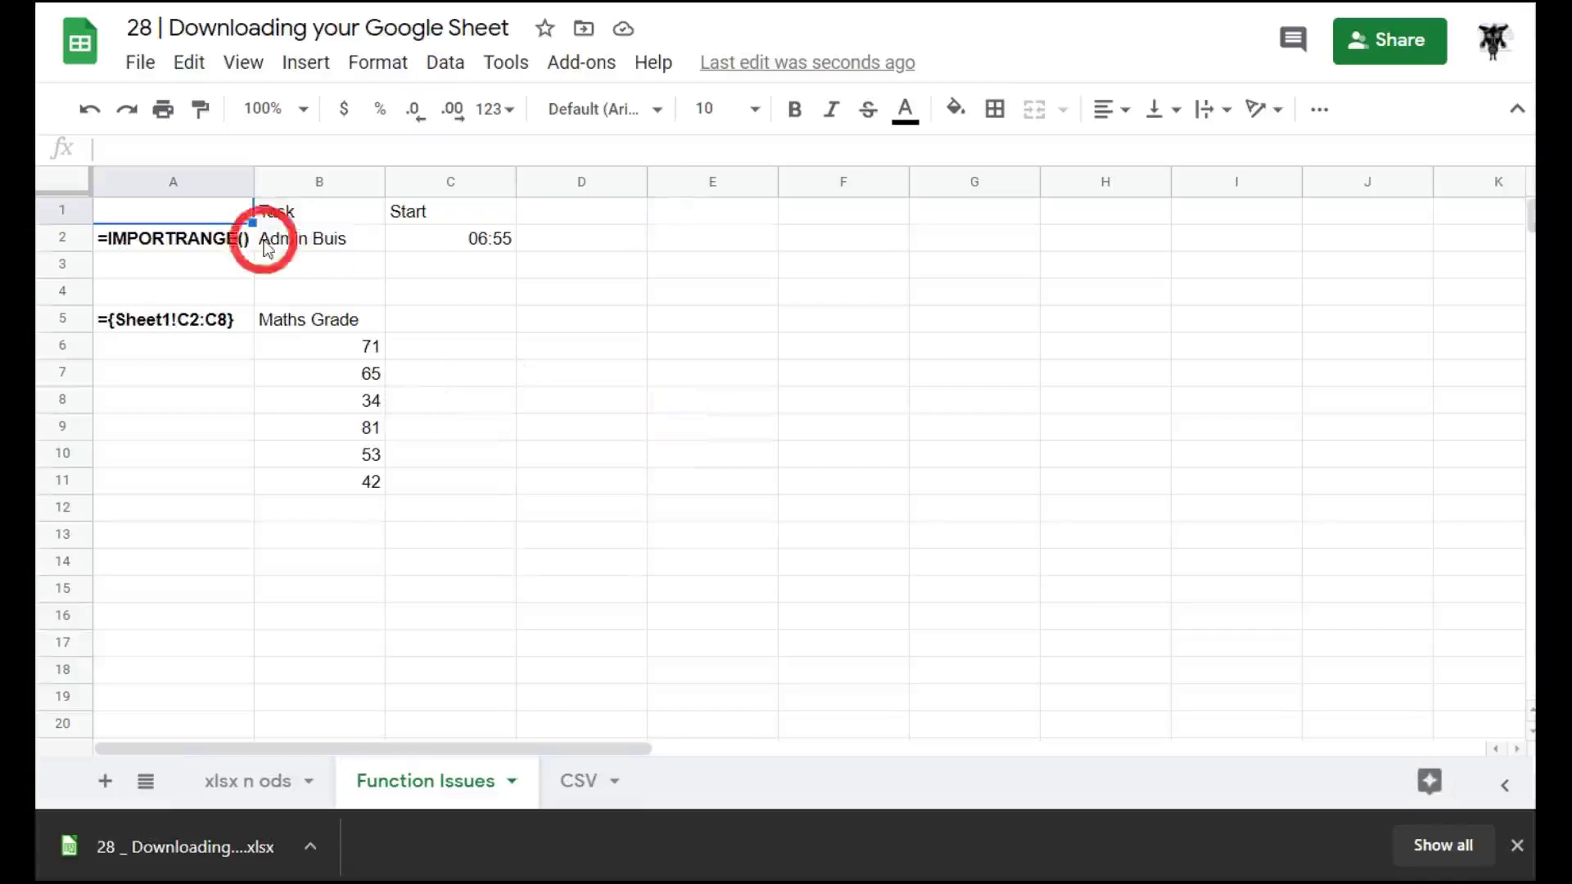
pyautogui.click(190, 238)
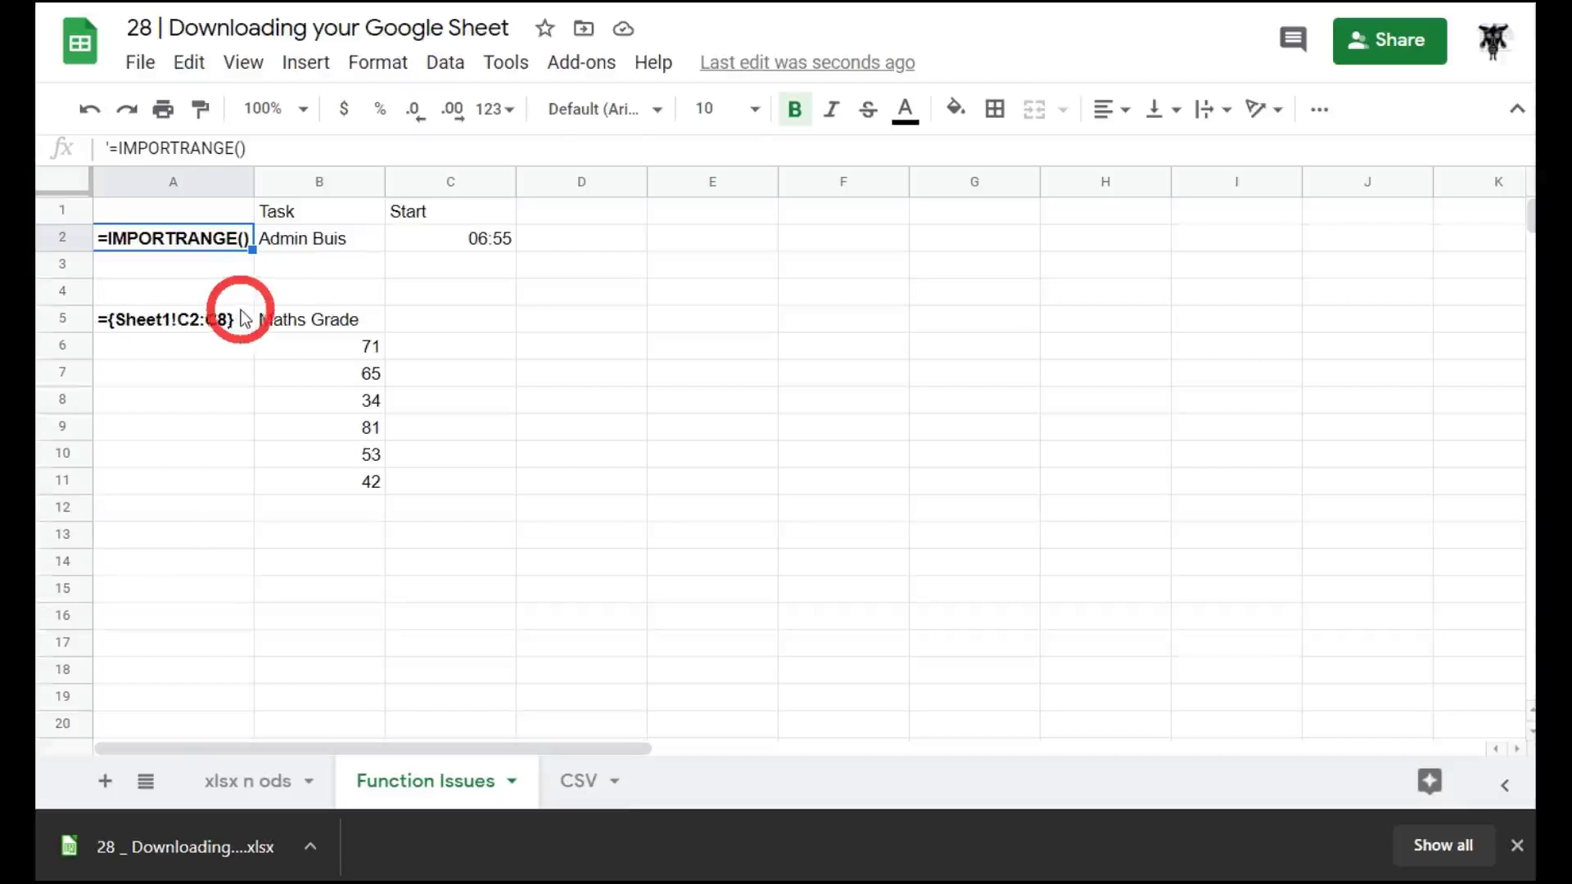
pyautogui.click(260, 215)
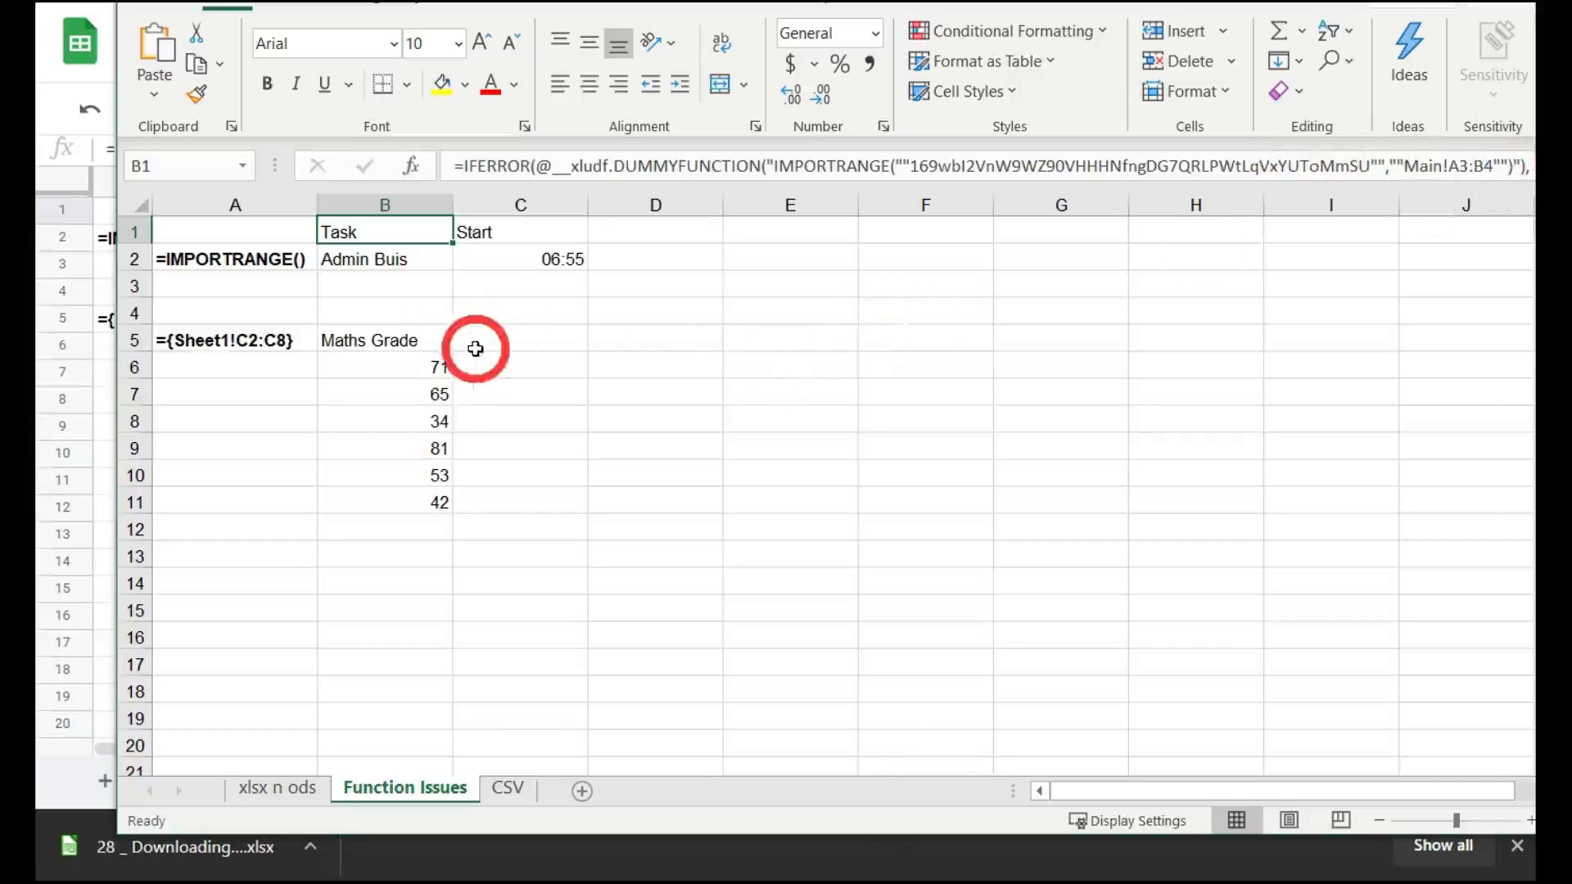
pyautogui.click(375, 260)
pyautogui.click(509, 266)
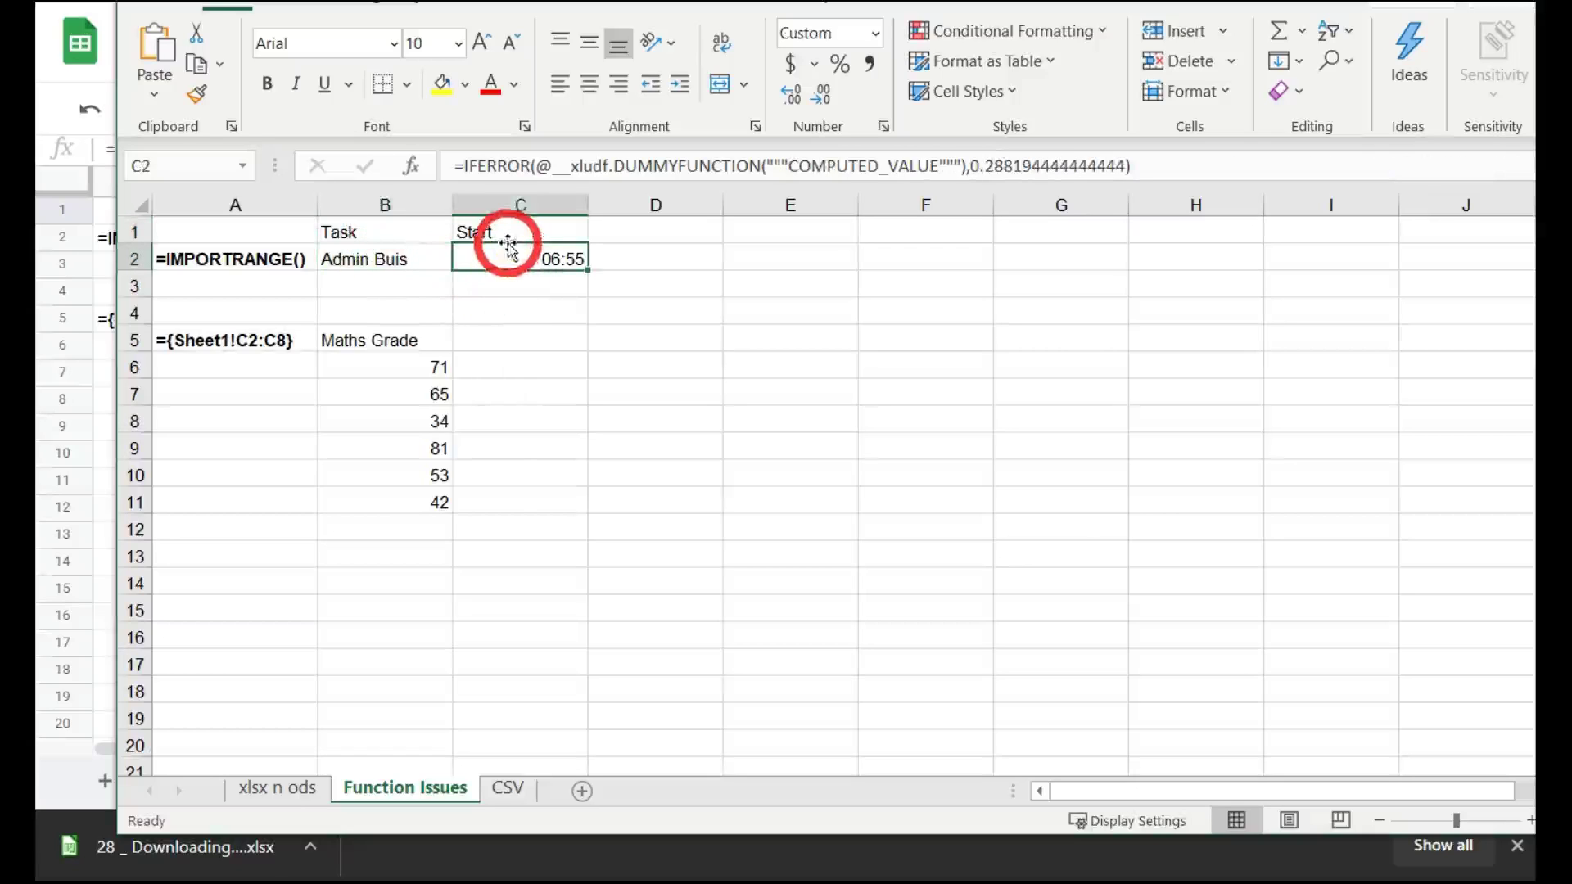
pyautogui.click(509, 236)
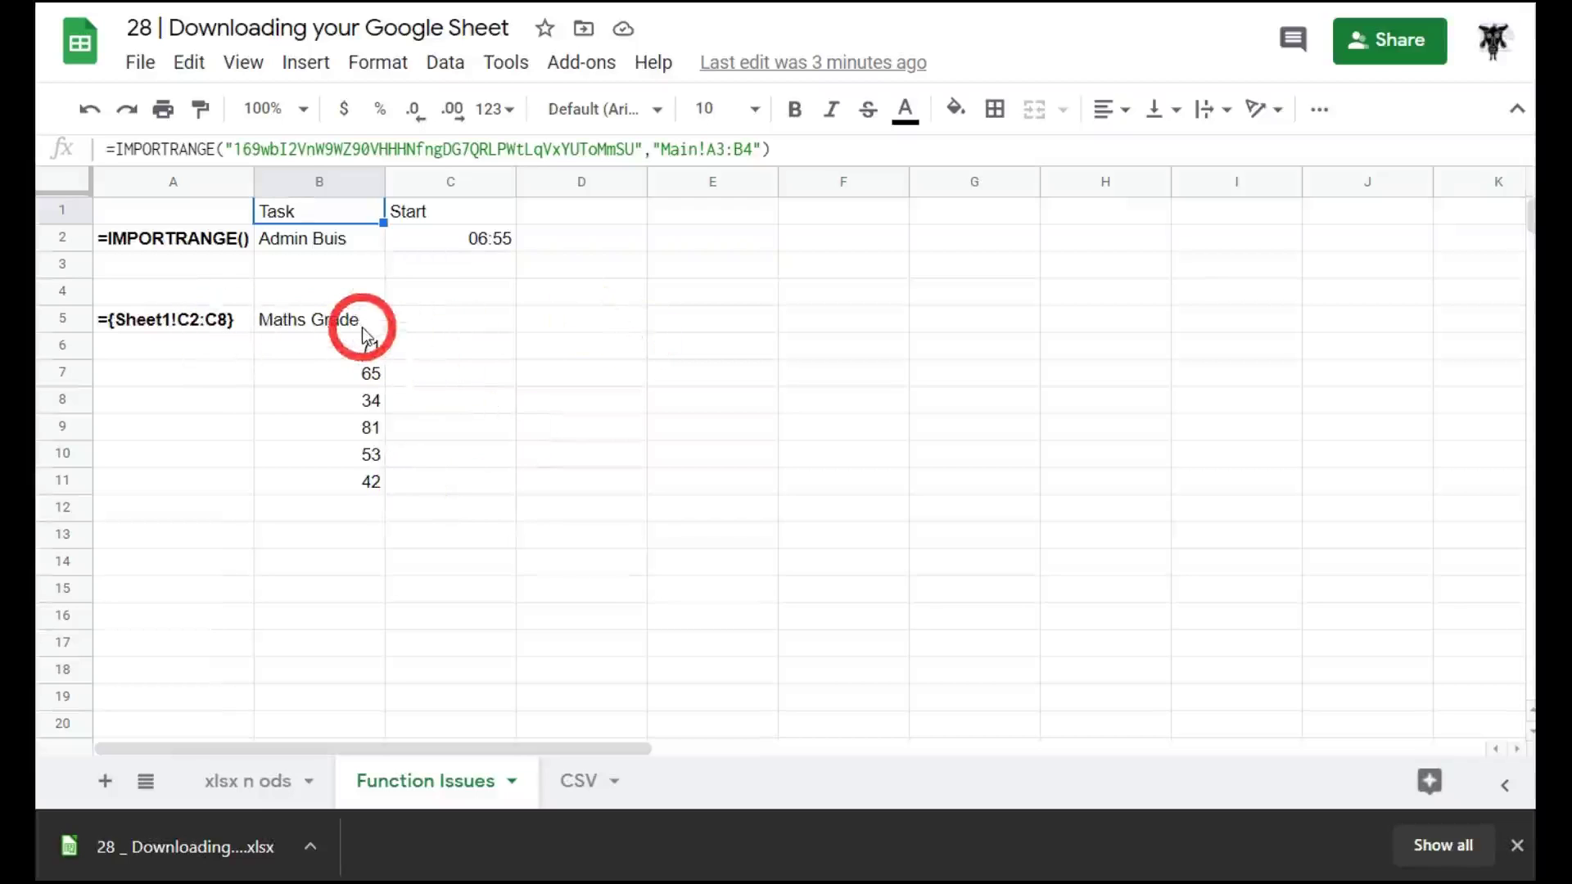
pyautogui.click(362, 327)
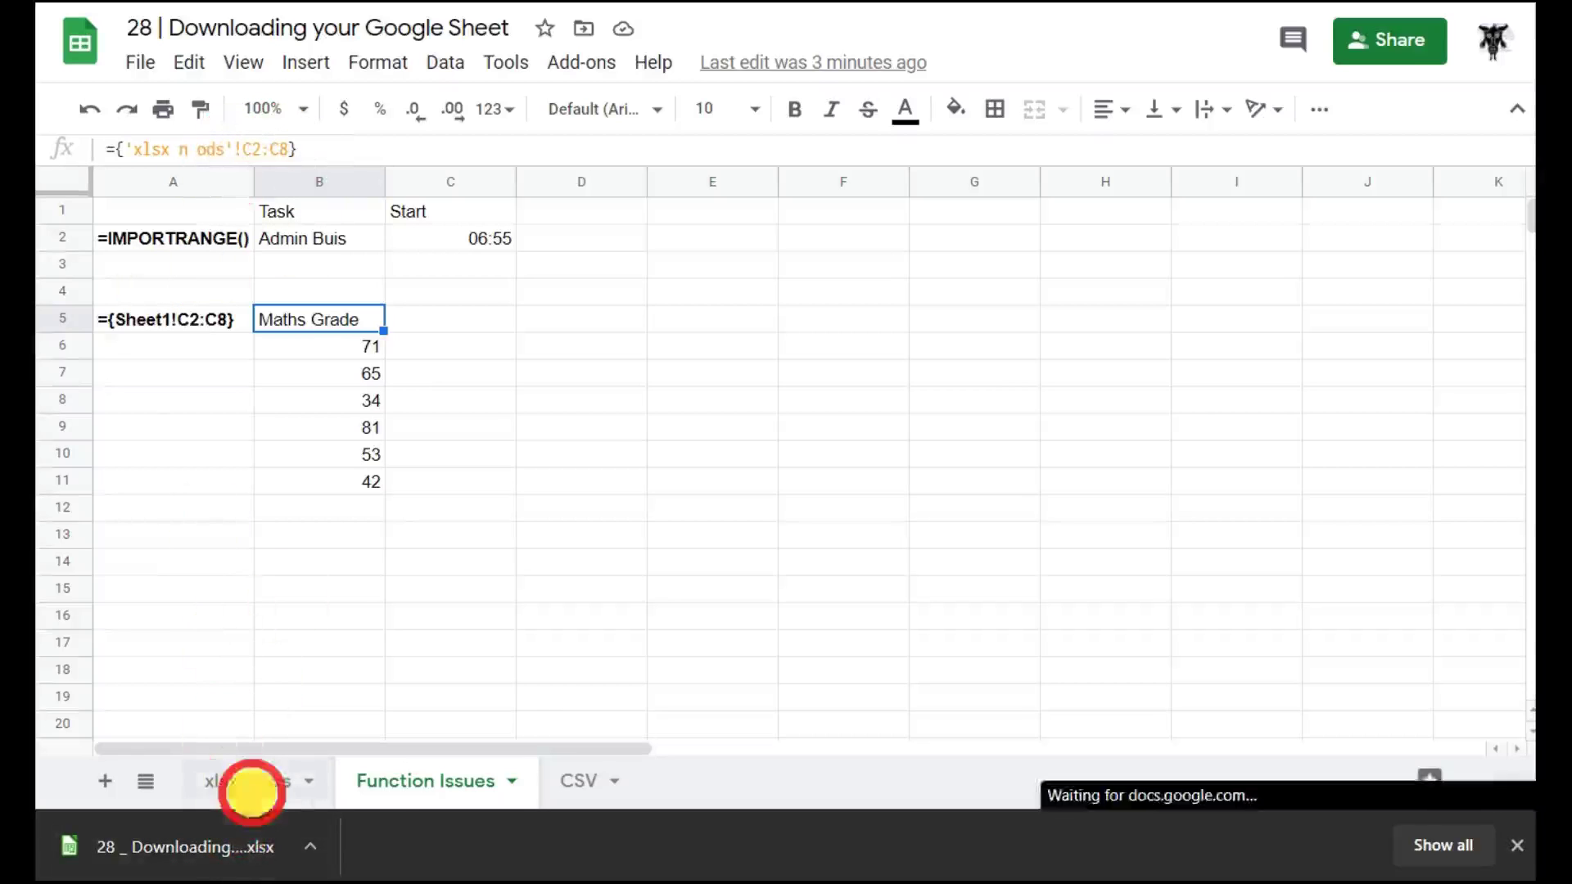
pyautogui.click(245, 780)
pyautogui.scroll(10, 372, 537)
pyautogui.hscroll(-3, 373, 536)
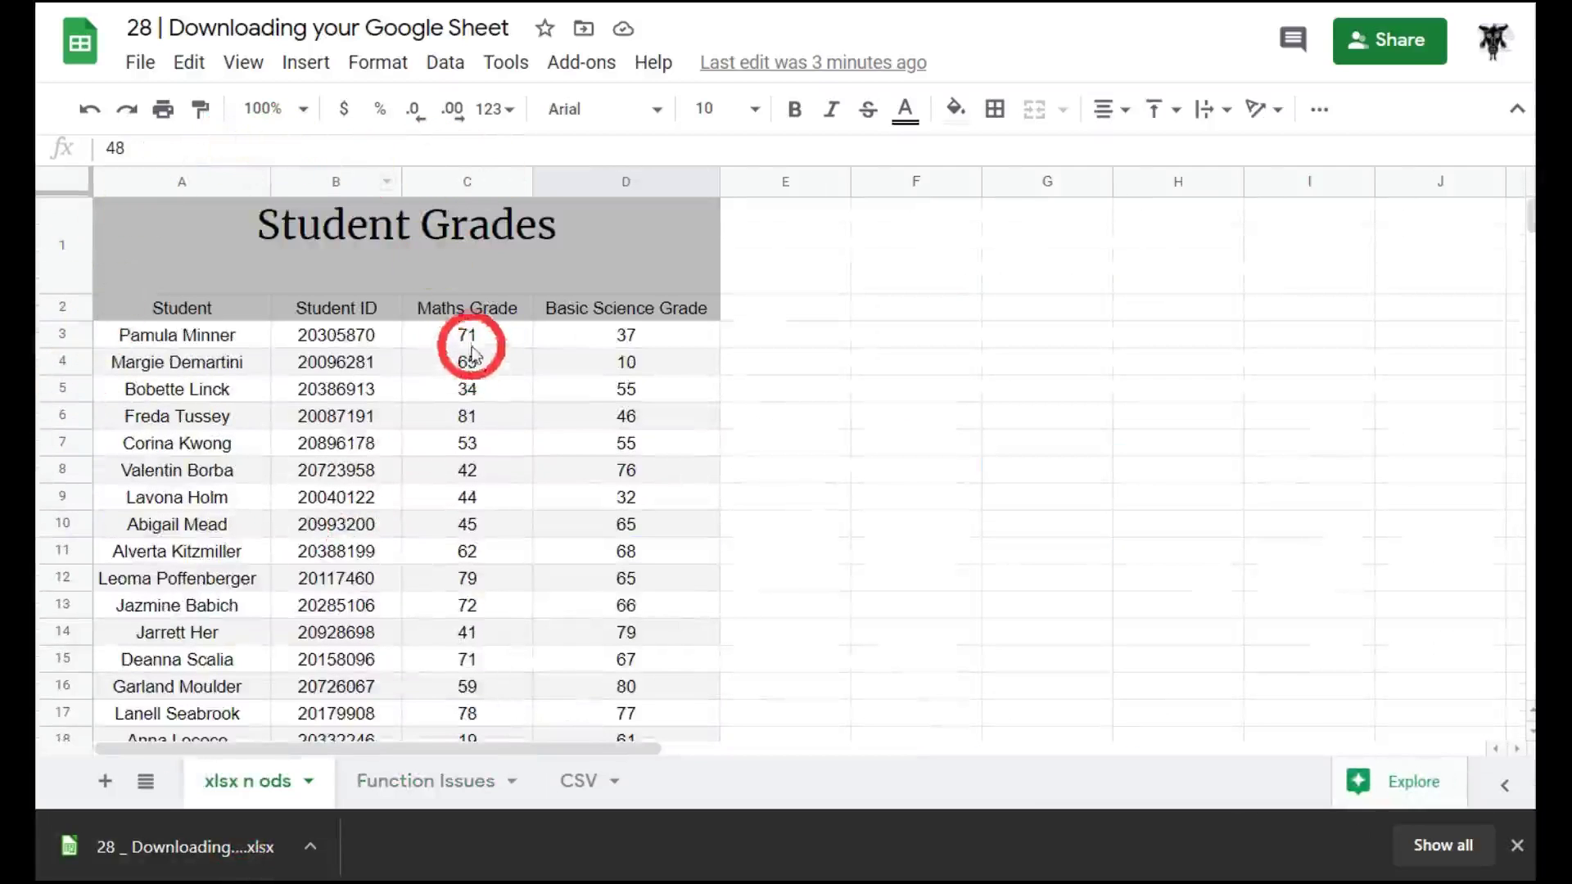
pyautogui.click(415, 778)
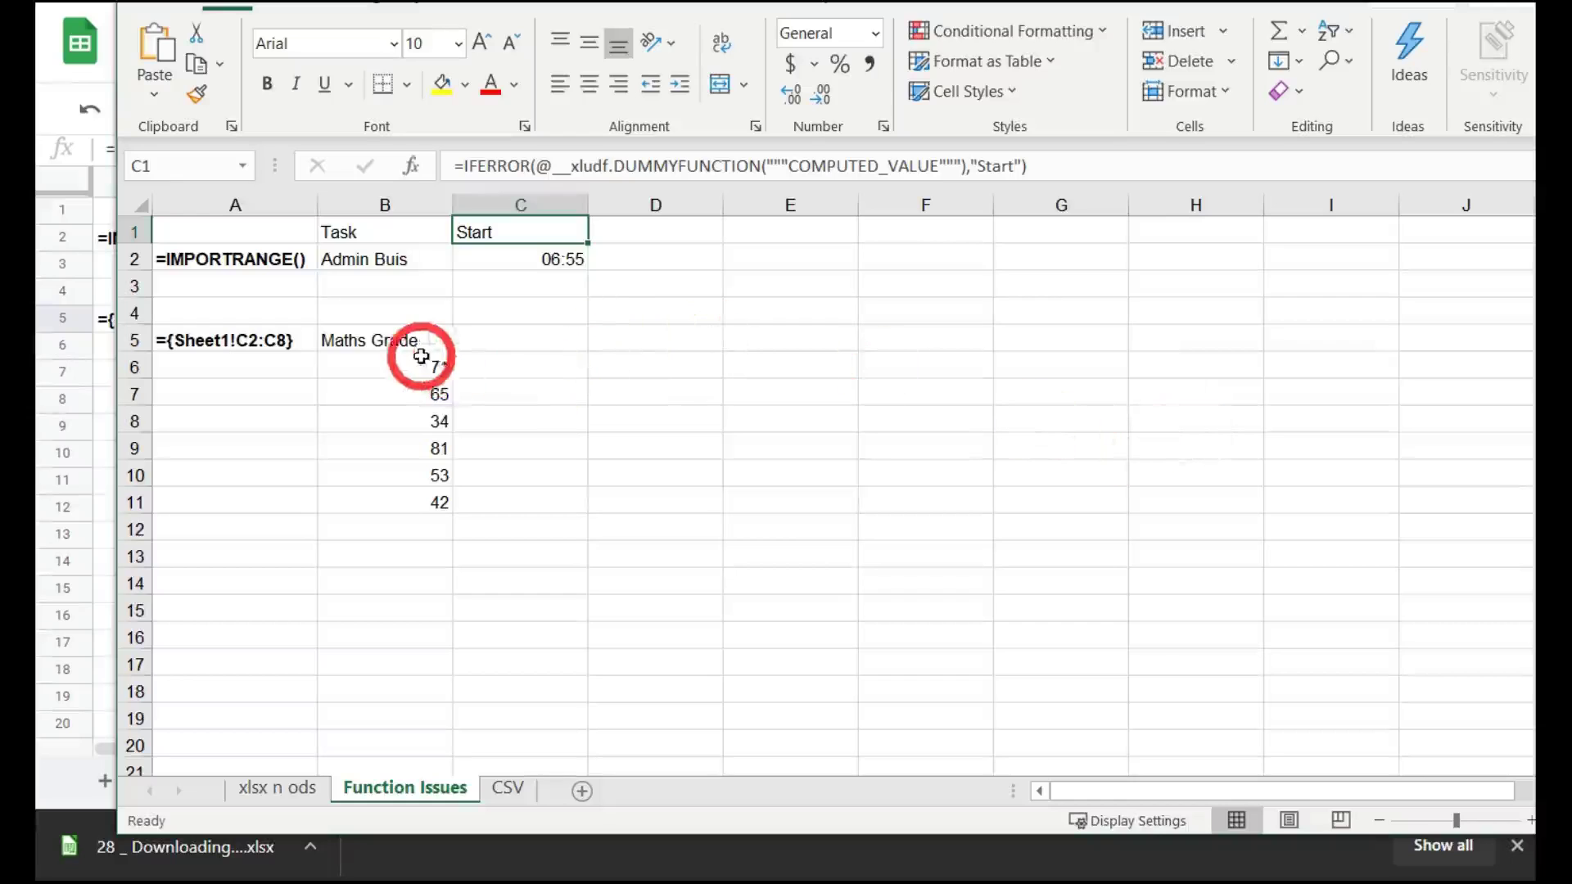
pyautogui.click(419, 360)
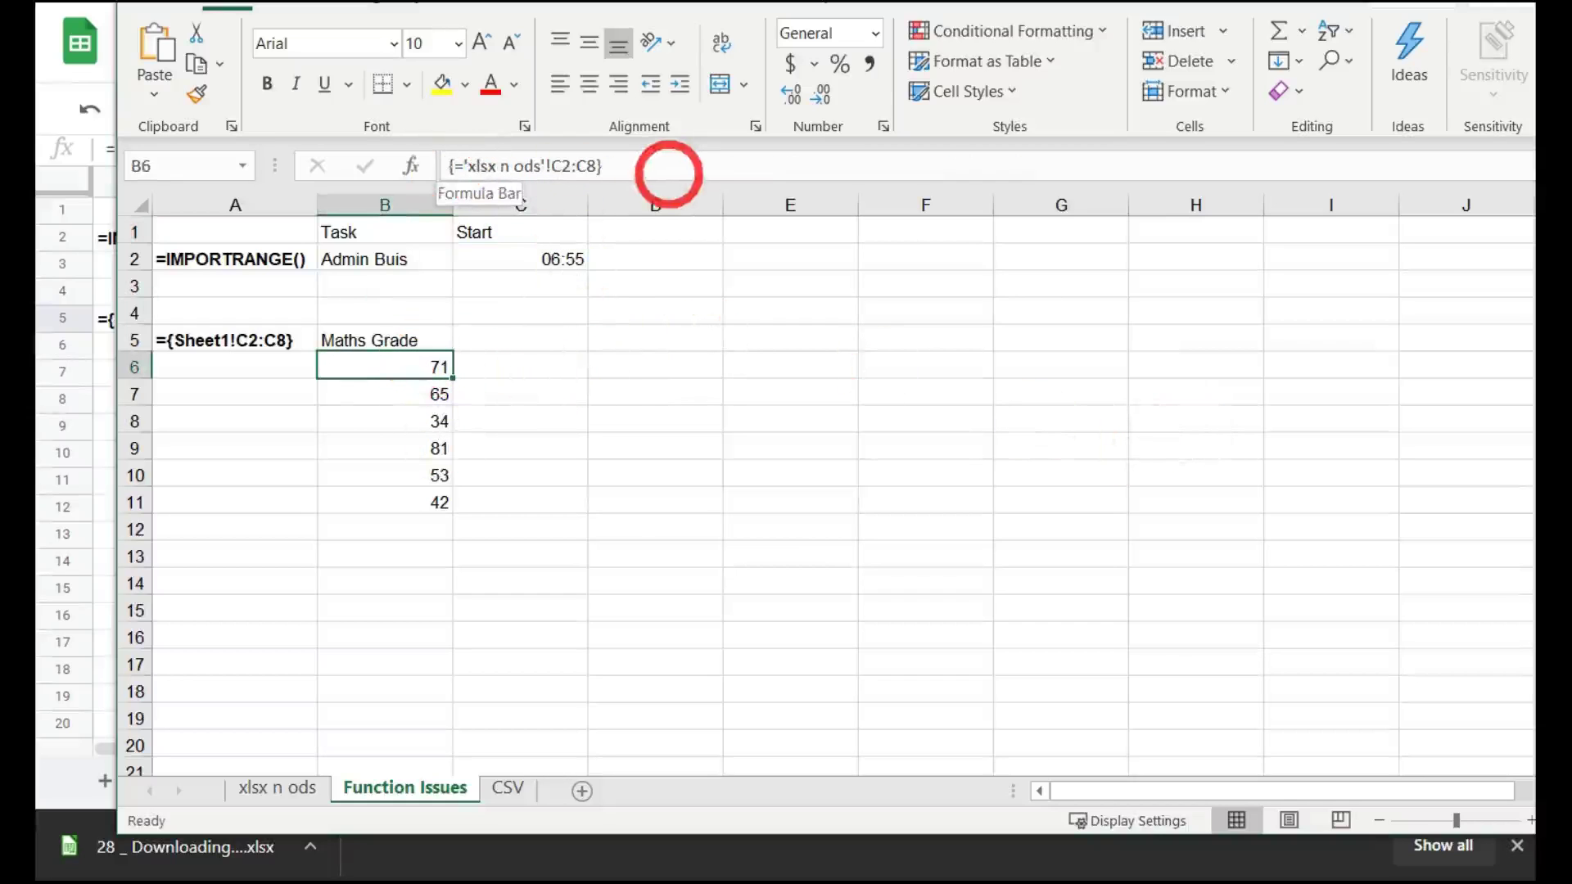
pyautogui.click(389, 339)
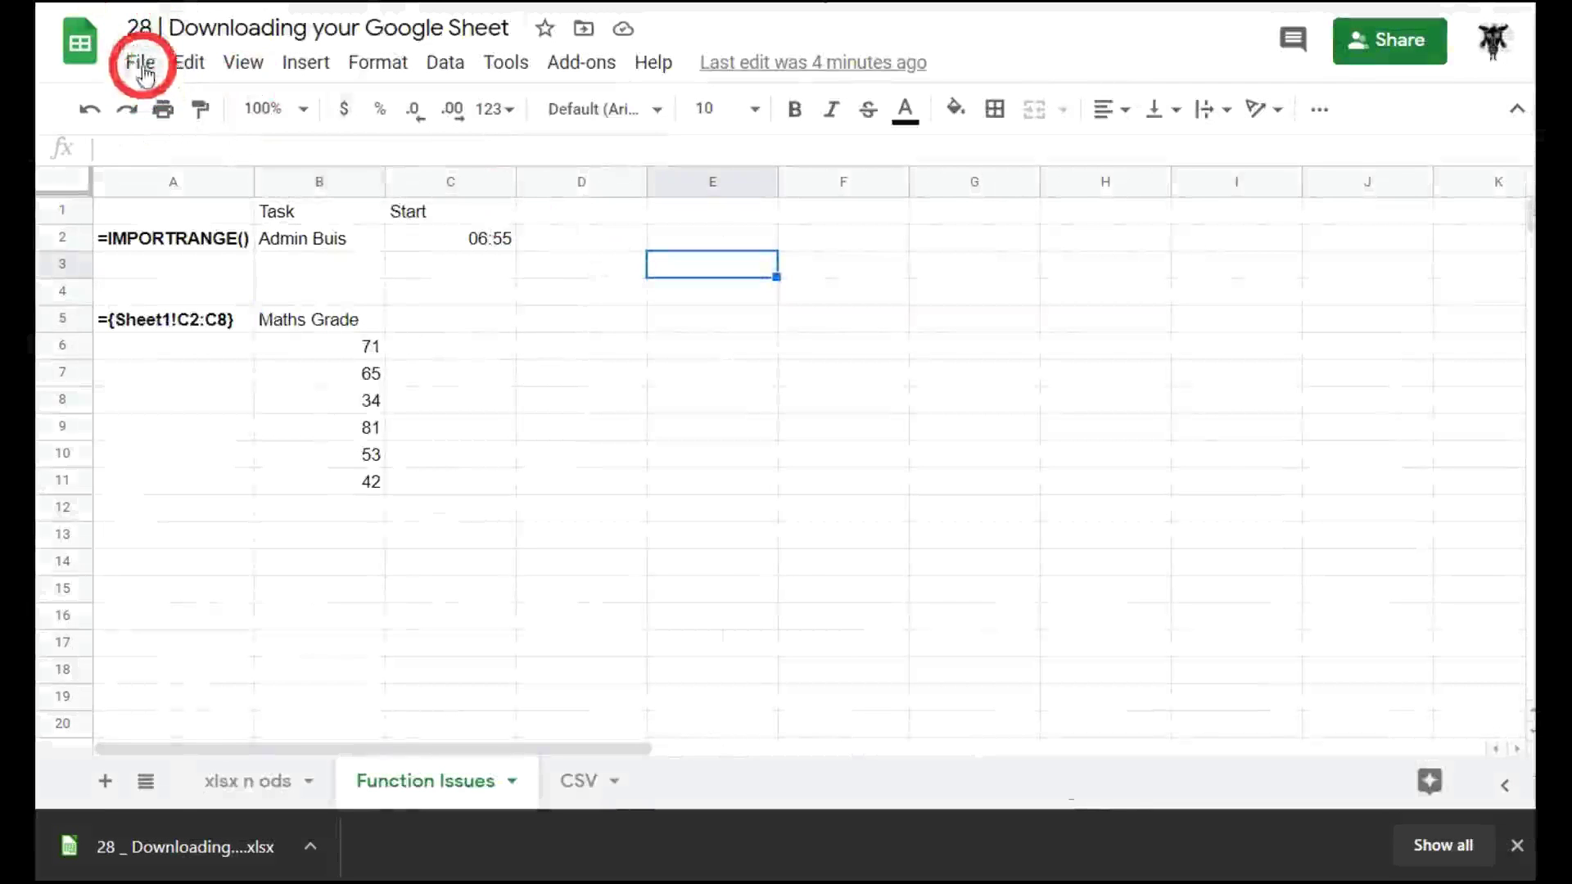
# - Start a PDF document (.pdf) download of the Function Issues sheet
pyautogui.click(140, 62)
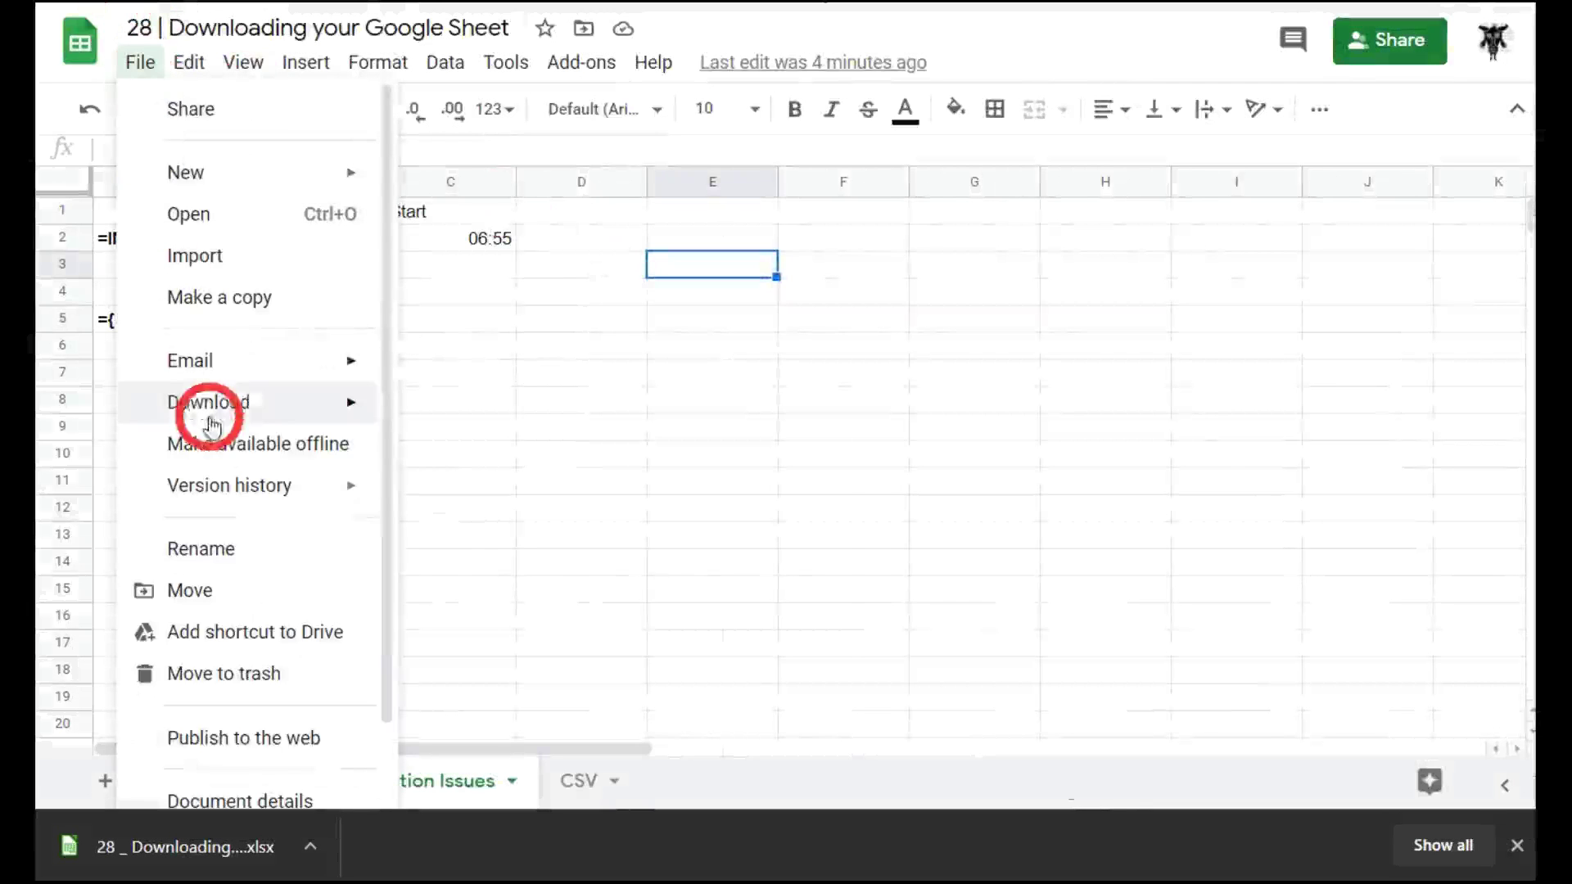
pyautogui.moveTo(223, 421)
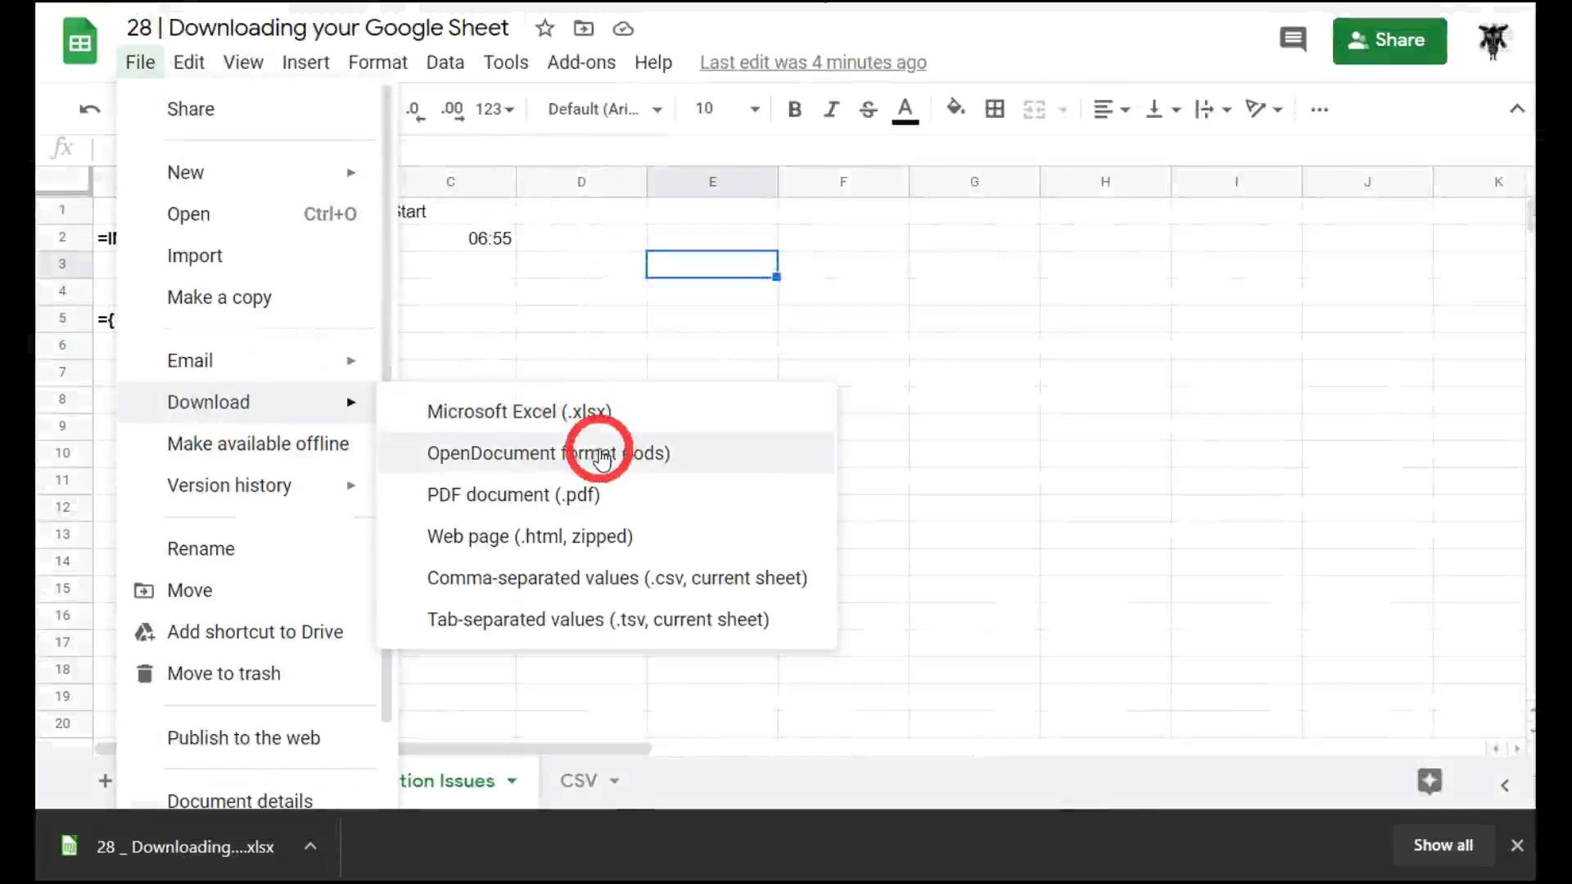
pyautogui.click(569, 496)
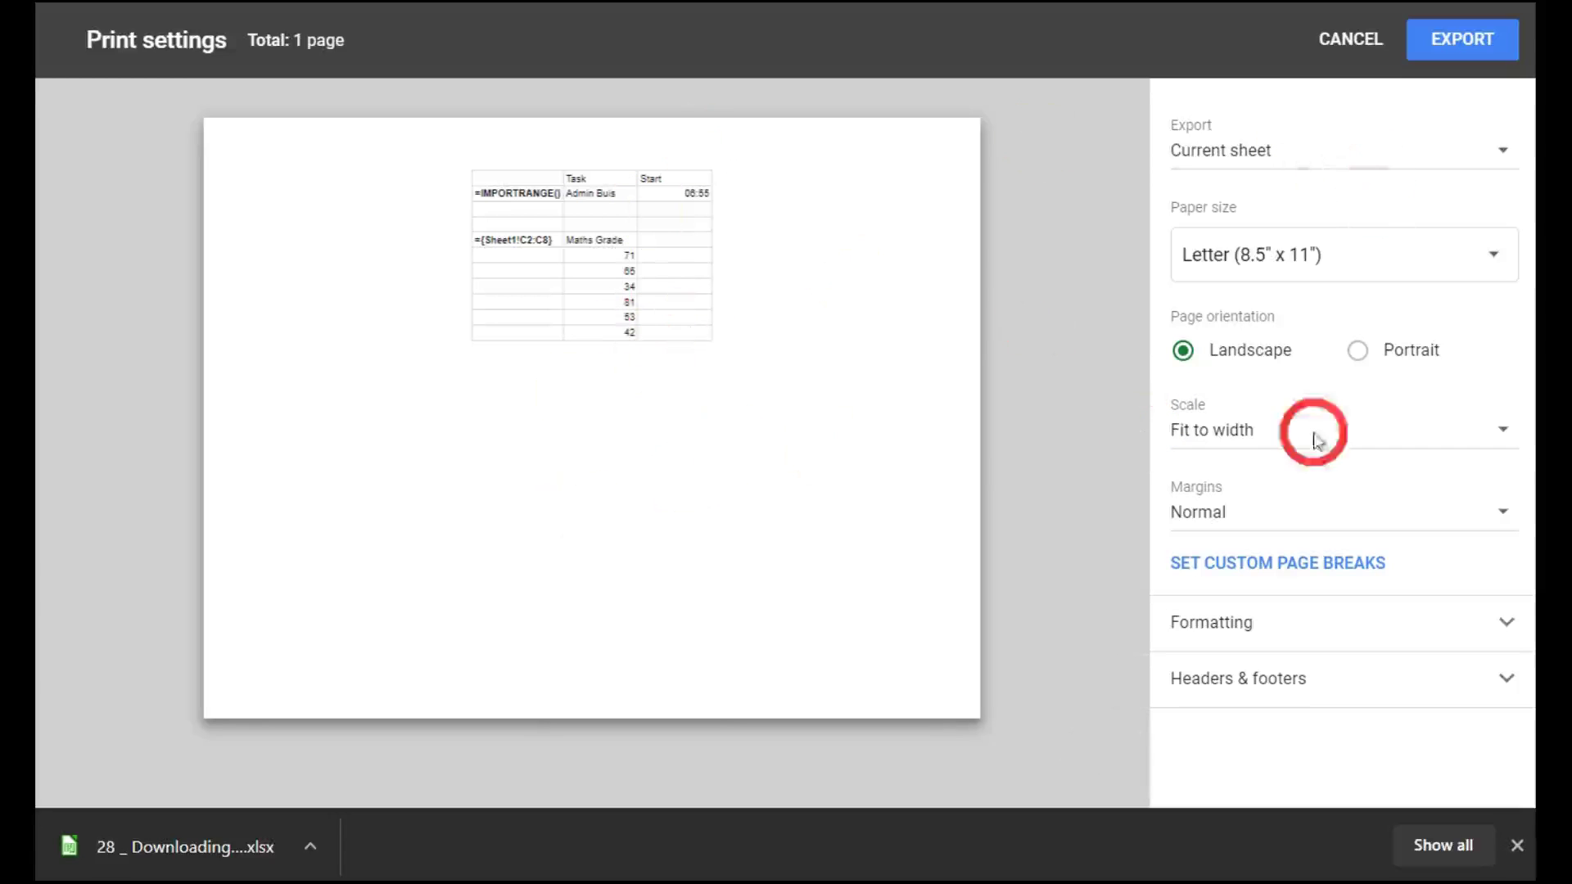
# - Switch the PDF export scope to Workbook, then to Selected cells (E3)
pyautogui.click(1413, 156)
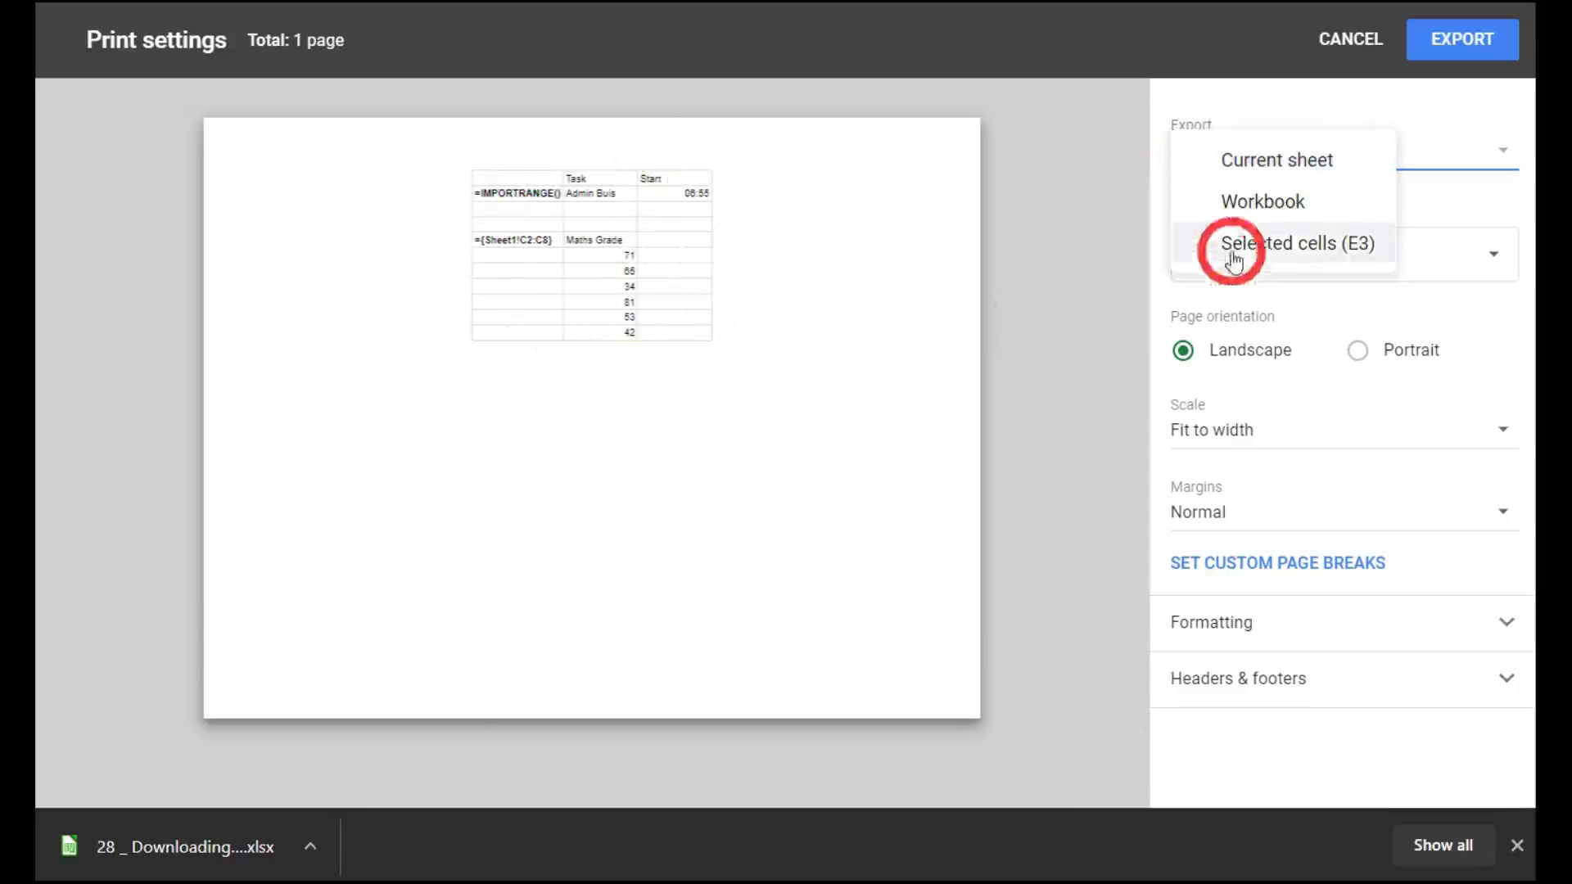
pyautogui.click(1269, 202)
pyautogui.scroll(-10, 717, 334)
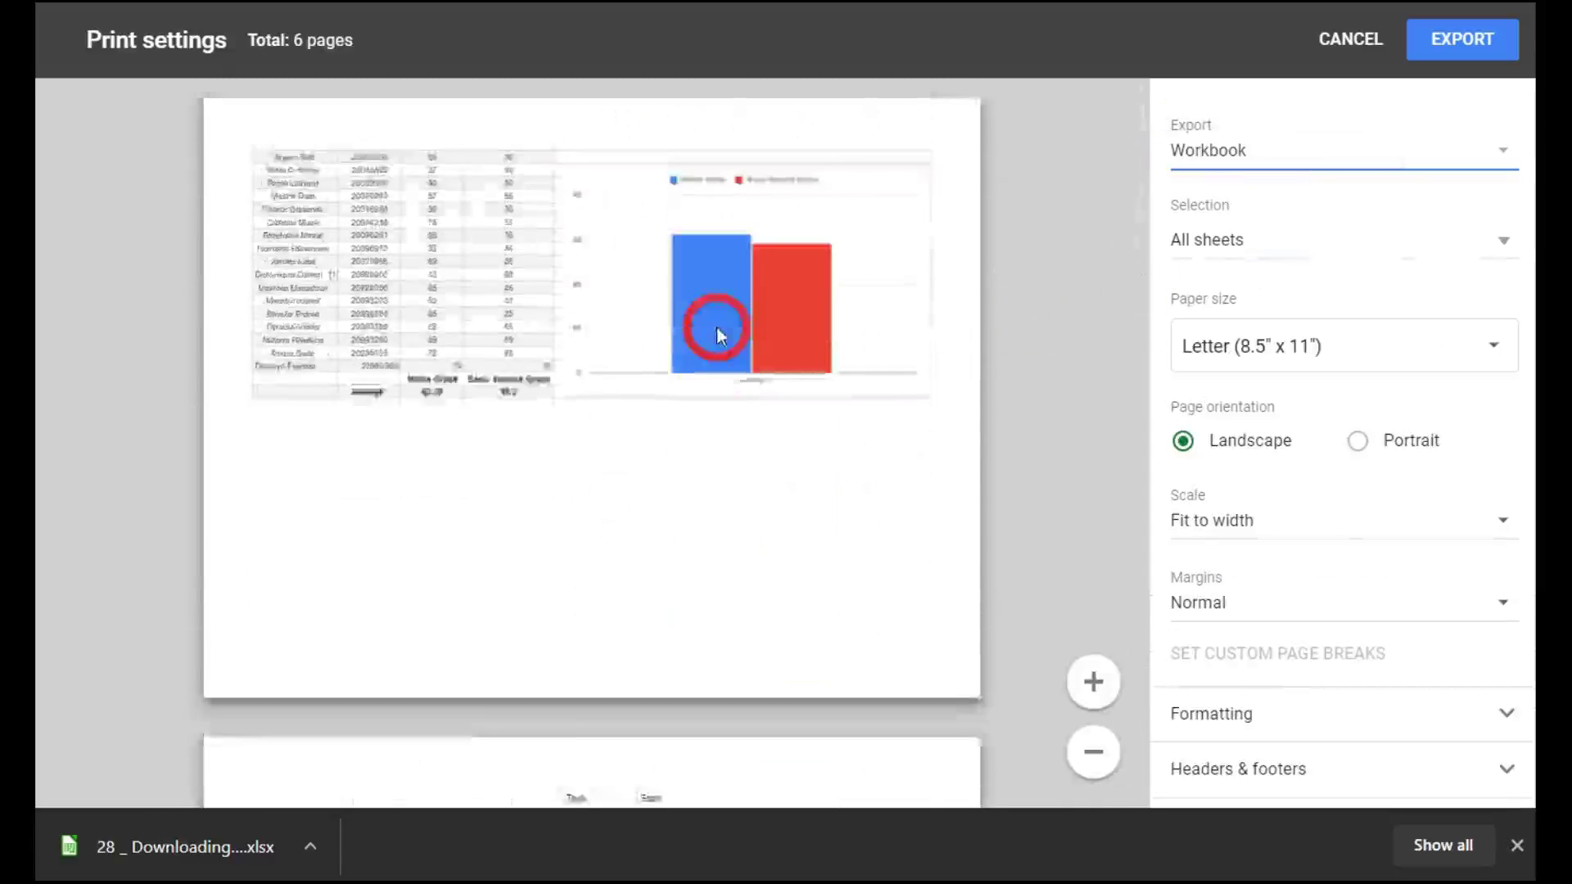
pyautogui.scroll(7, 720, 327)
pyautogui.click(1302, 155)
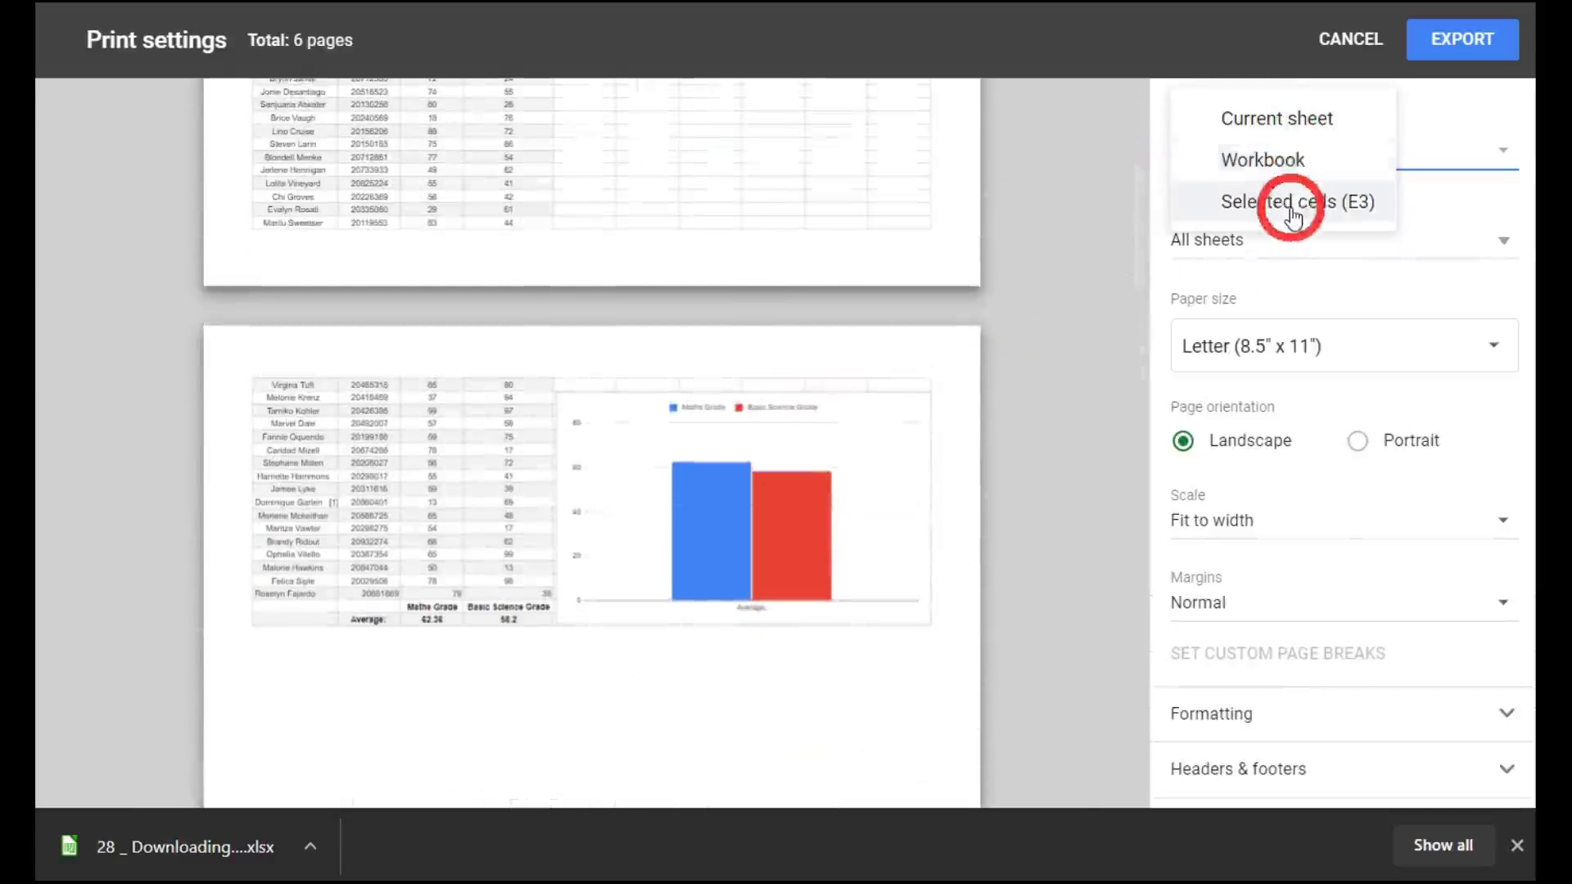
pyautogui.click(1294, 211)
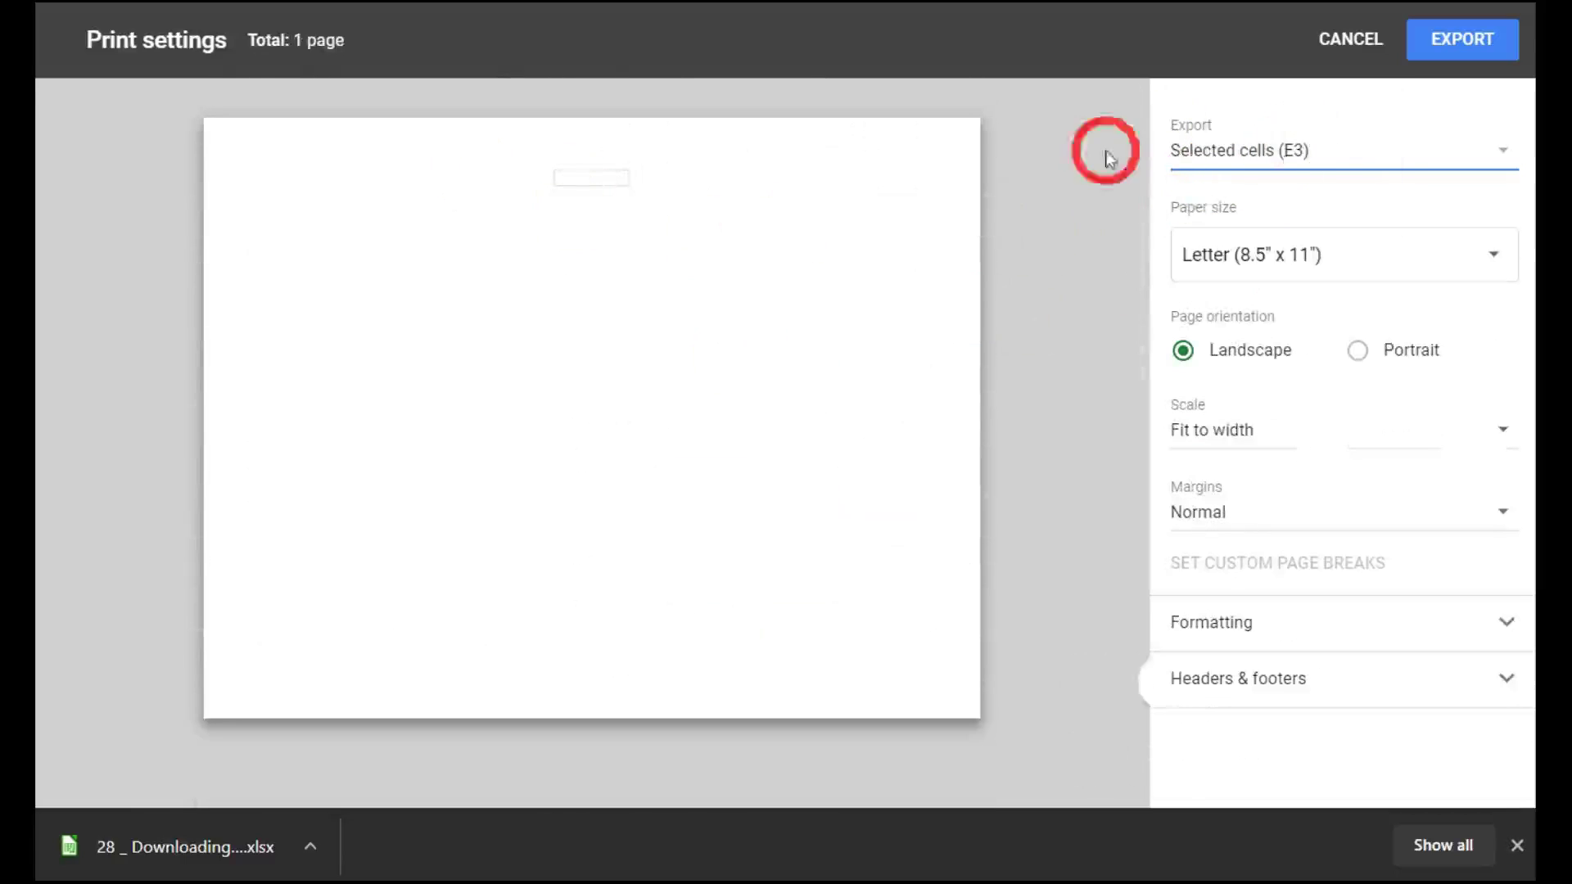
# - Cancel the PDF settings and select cells A1:D5 on the xlsx n ods sheet
pyautogui.click(1346, 41)
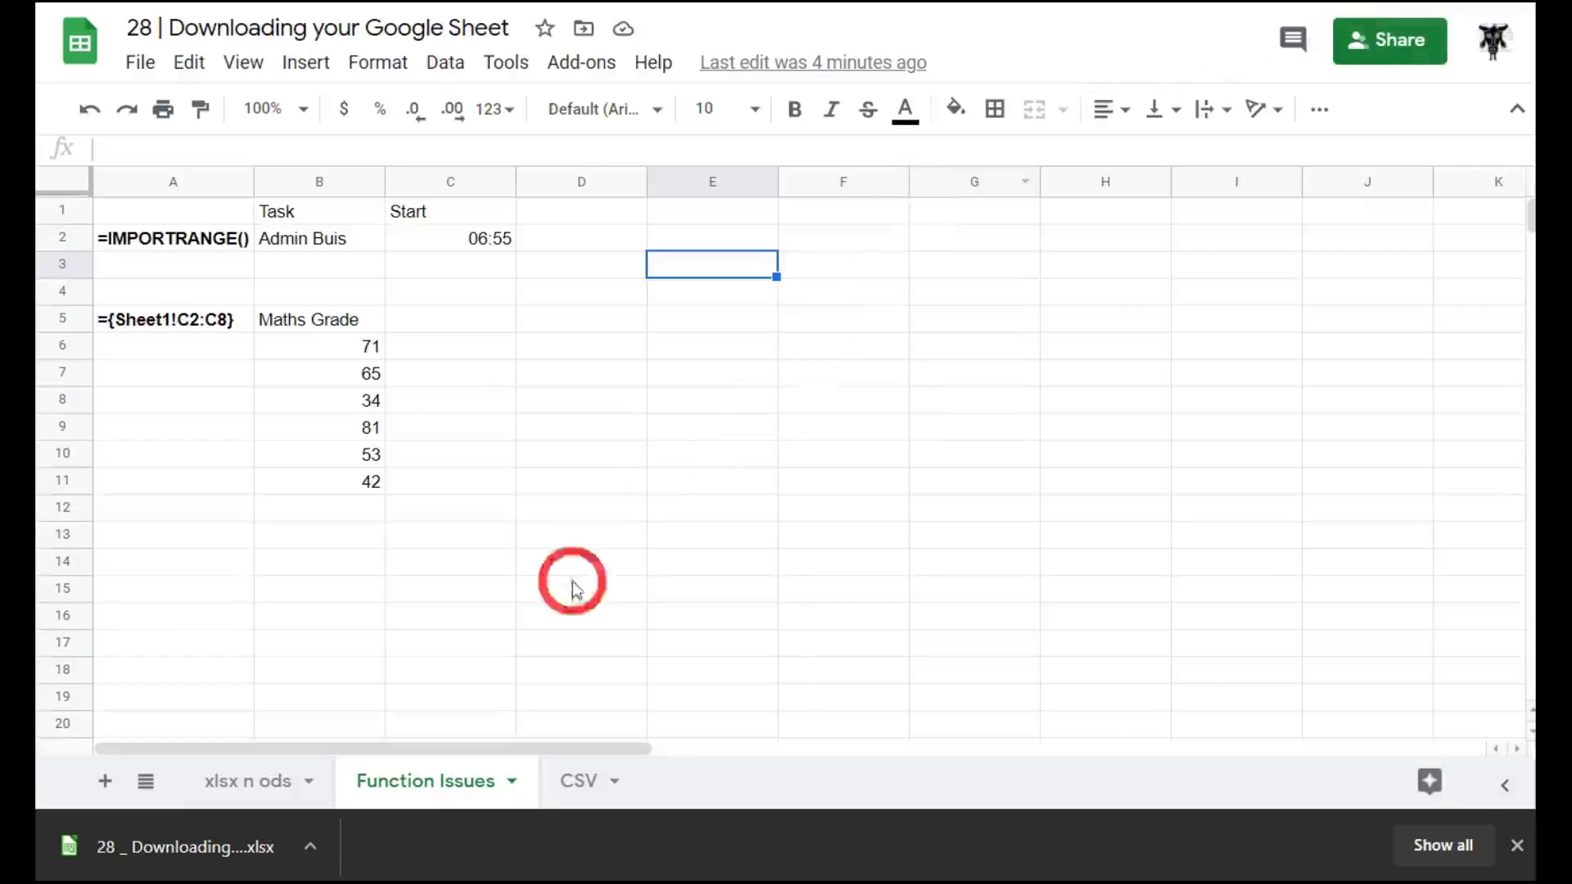
pyautogui.click(263, 784)
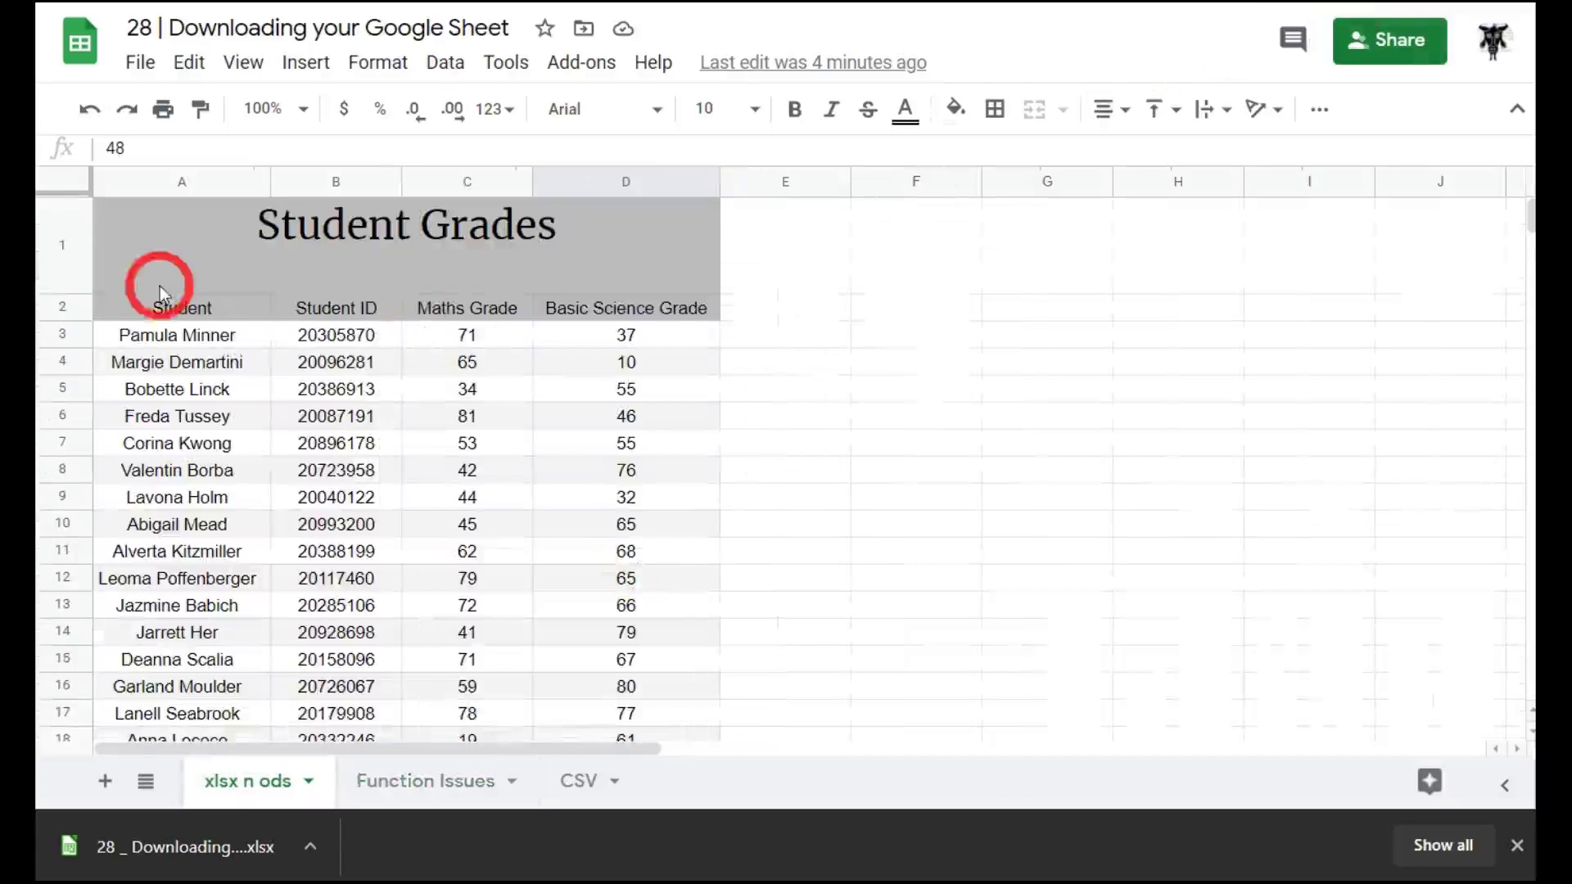
pyautogui.click(140, 221)
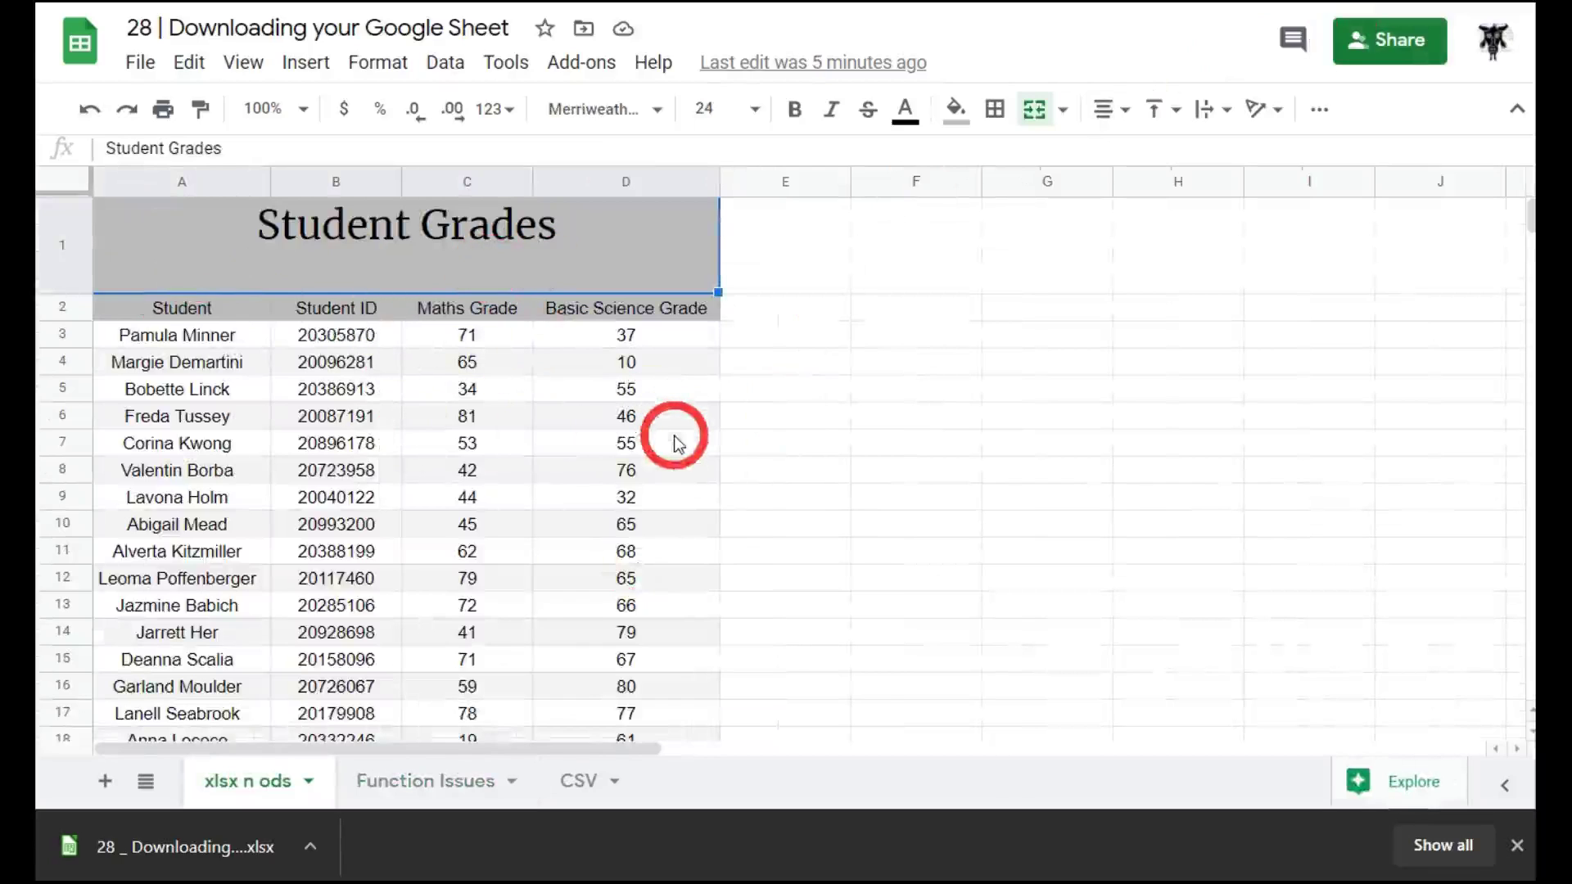
pyautogui.keyDown('shift'); pyautogui.click(687, 395); pyautogui.keyUp('shift')
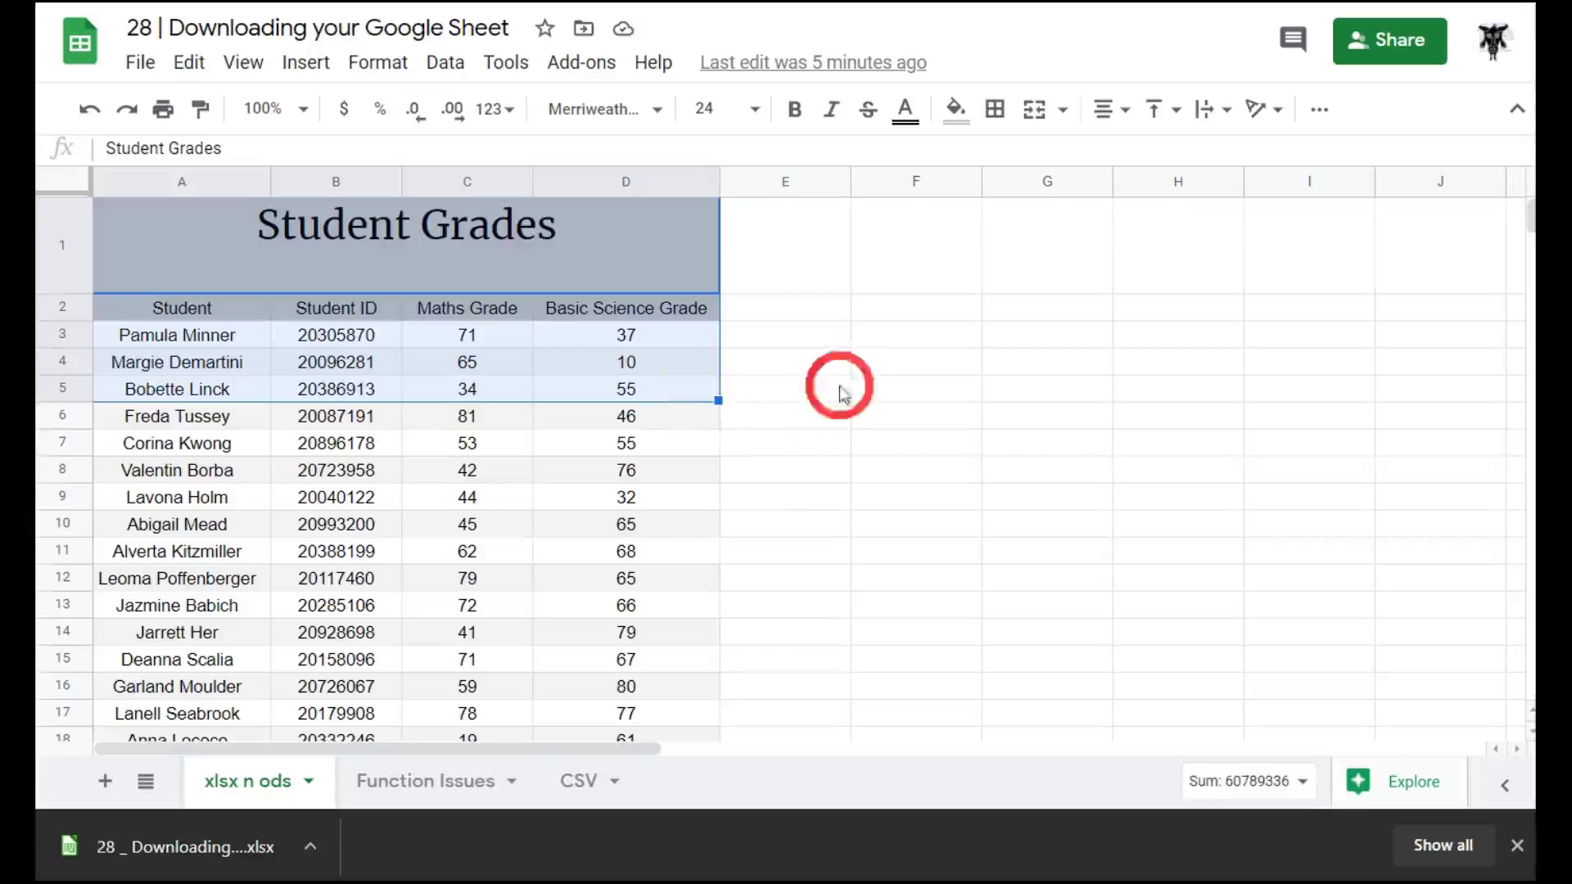
# - Export the selection as a PDF with Export set to Selected cells (A1:D5)
pyautogui.click(139, 63)
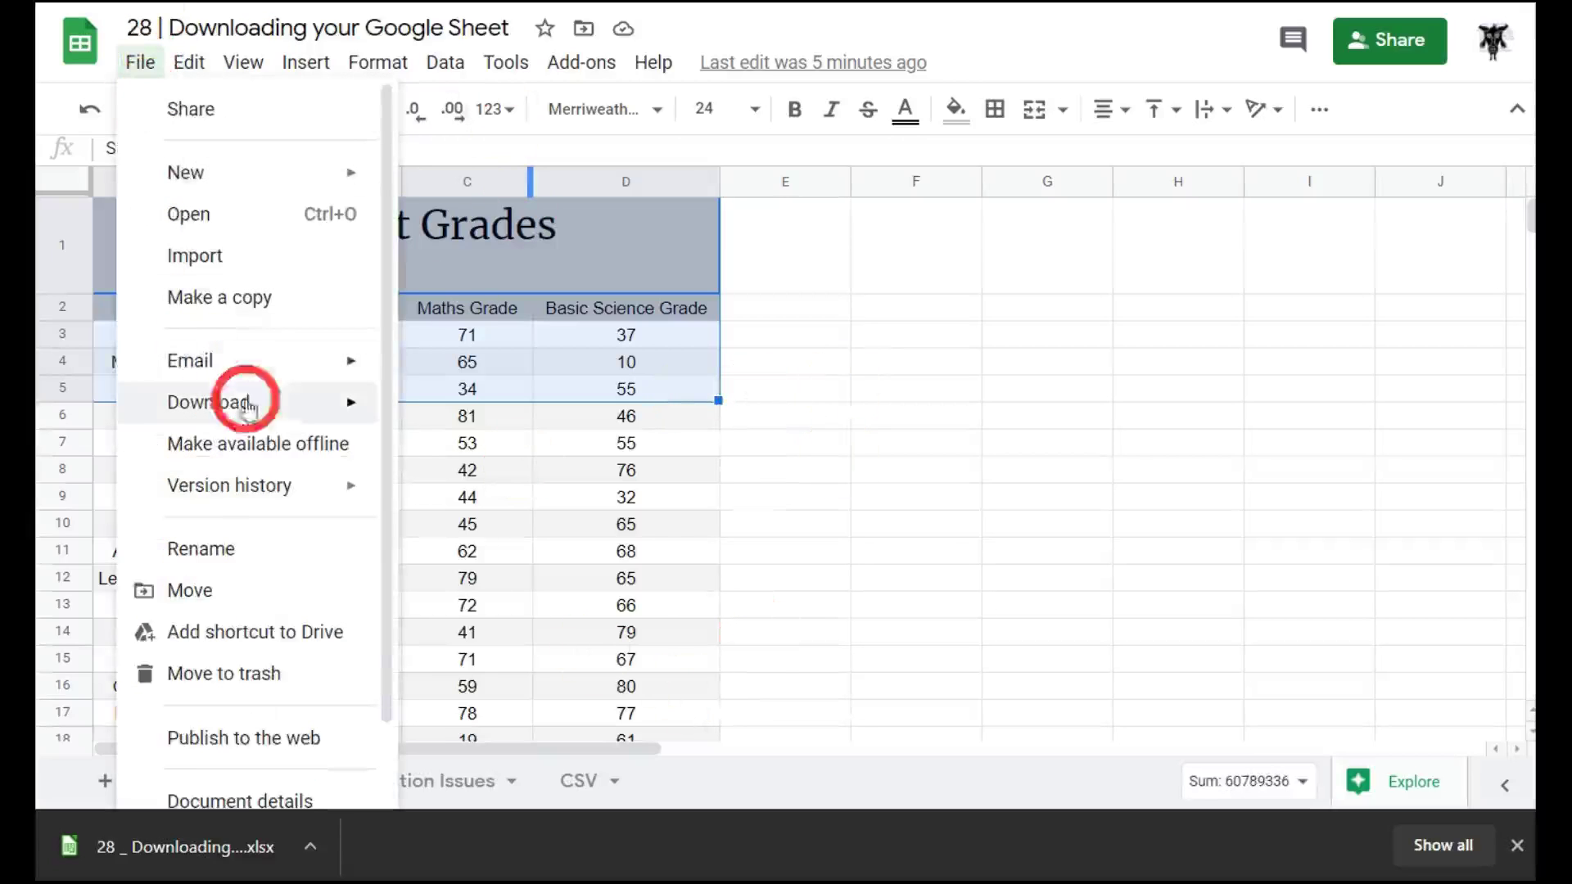
pyautogui.moveTo(269, 404)
pyautogui.click(542, 513)
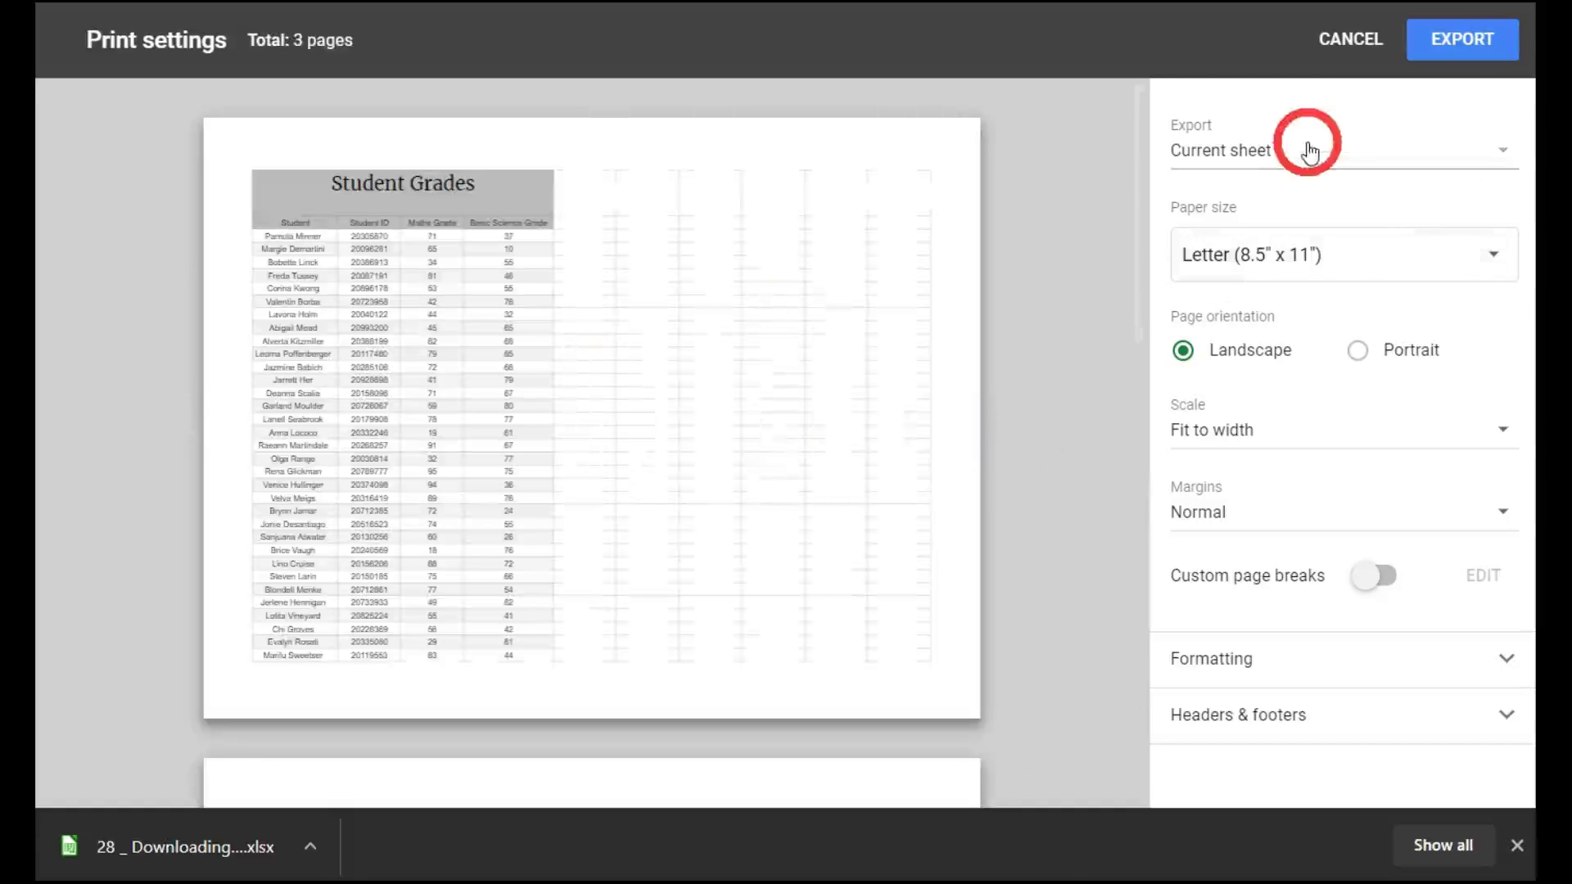
pyautogui.scroll(-15, 688, 322)
pyautogui.scroll(15, 688, 323)
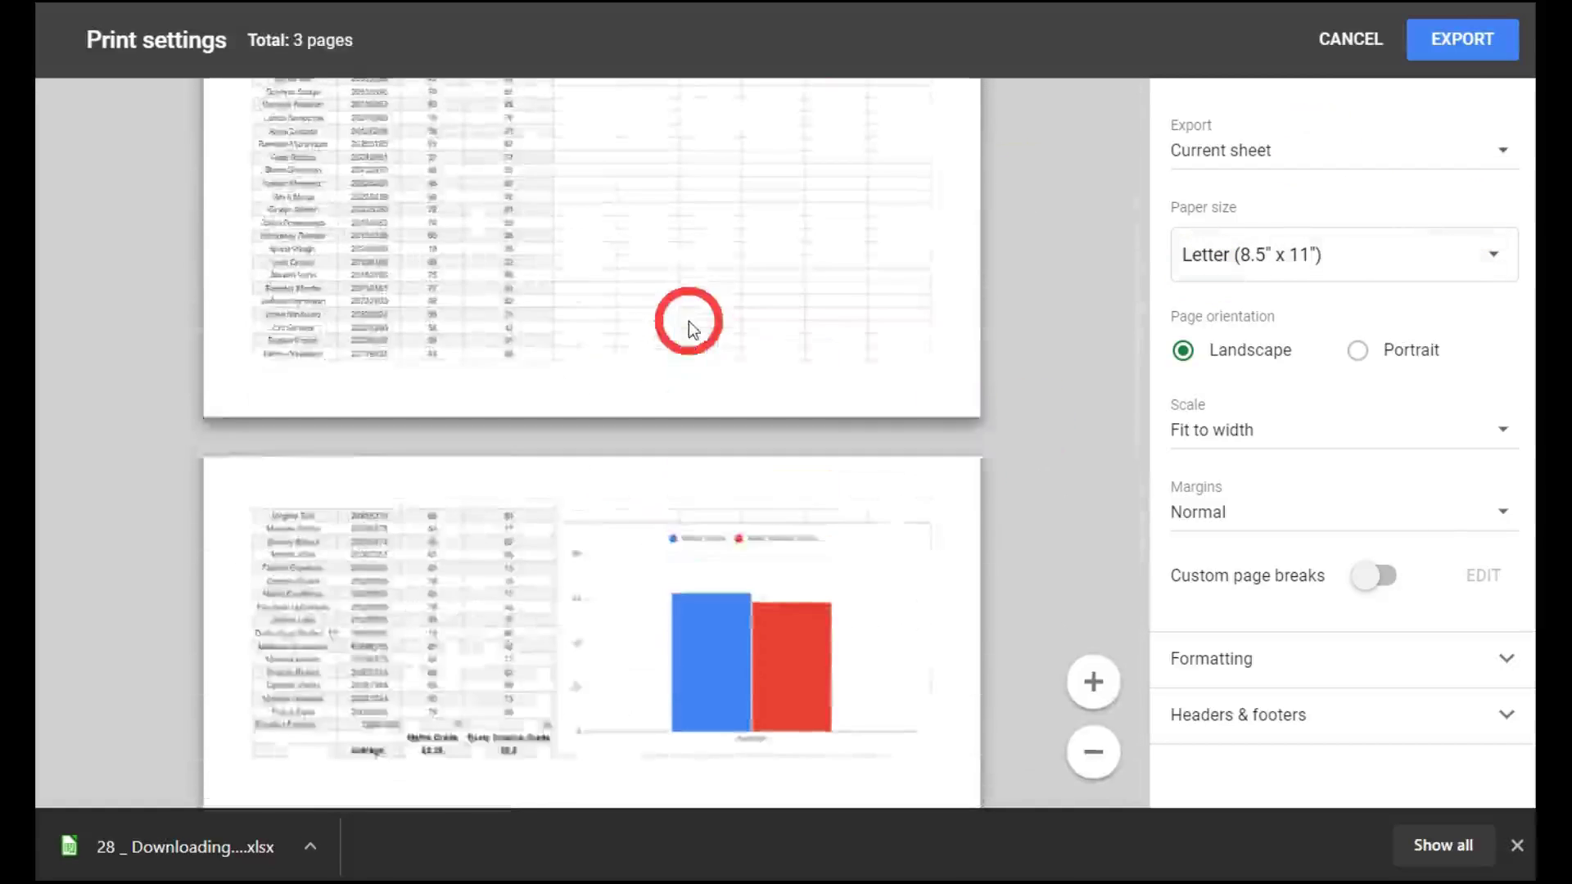
pyautogui.click(1357, 151)
pyautogui.click(1308, 197)
pyautogui.scroll(-10, 491, 540)
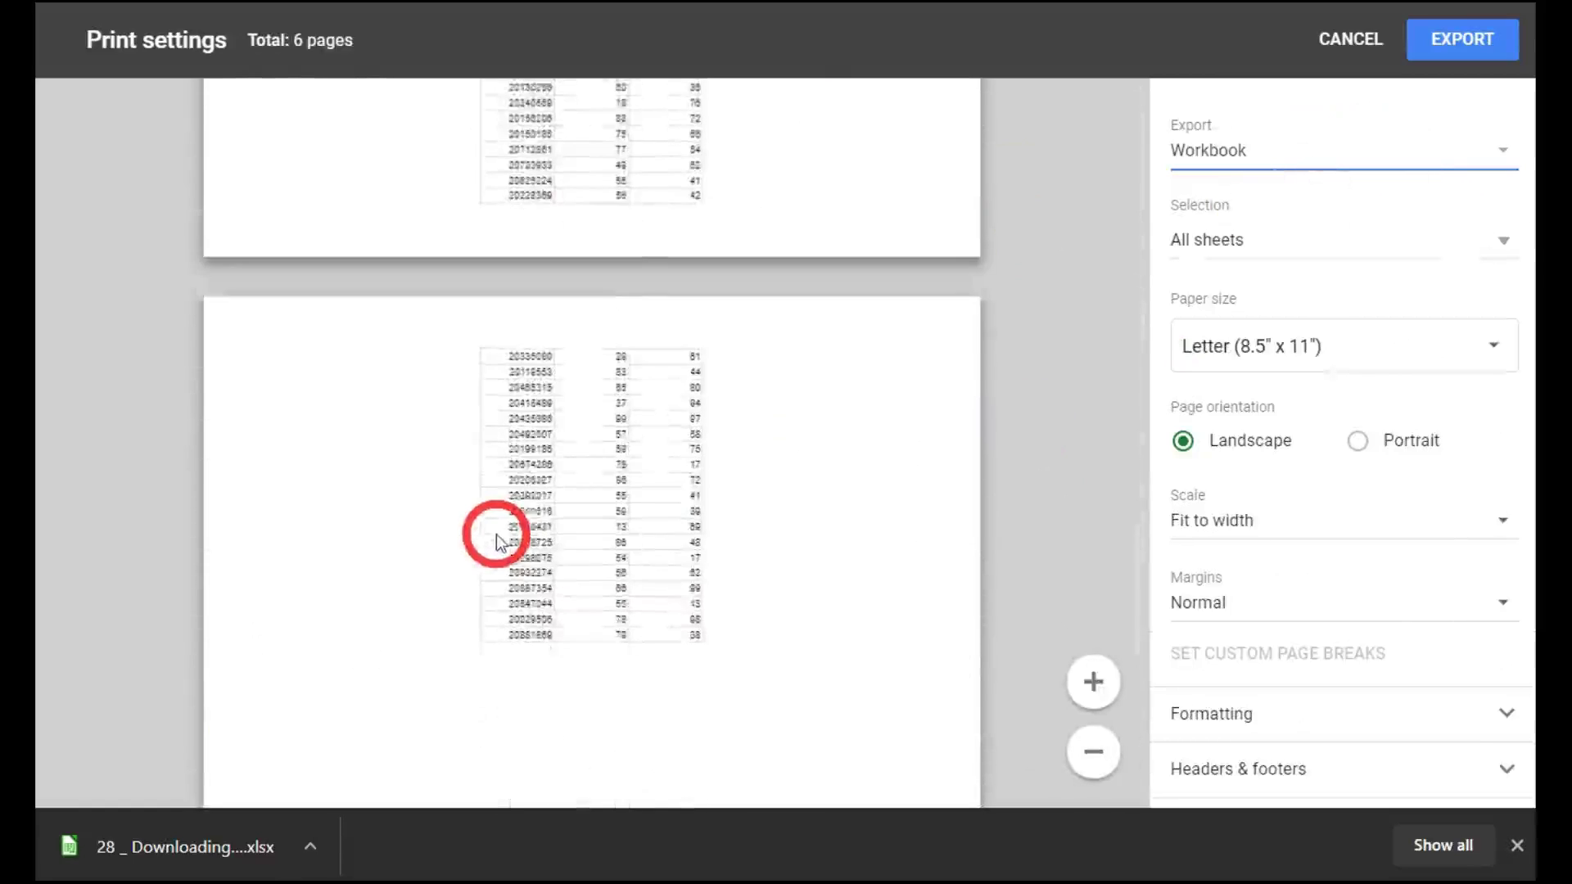
pyautogui.scroll(-5, 507, 523)
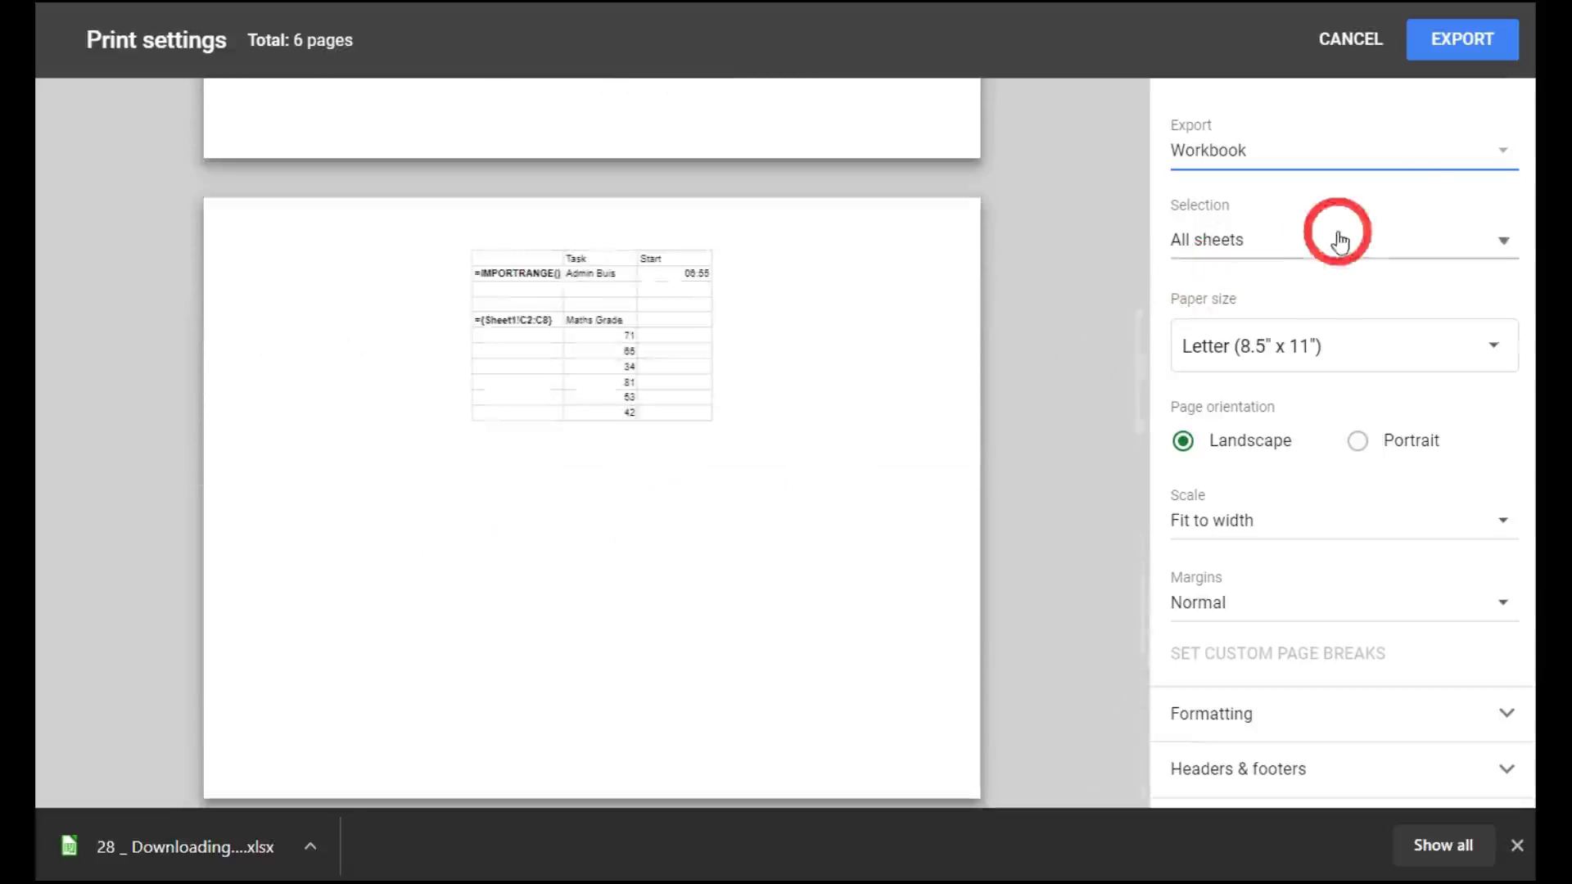
pyautogui.click(1357, 152)
pyautogui.click(1298, 203)
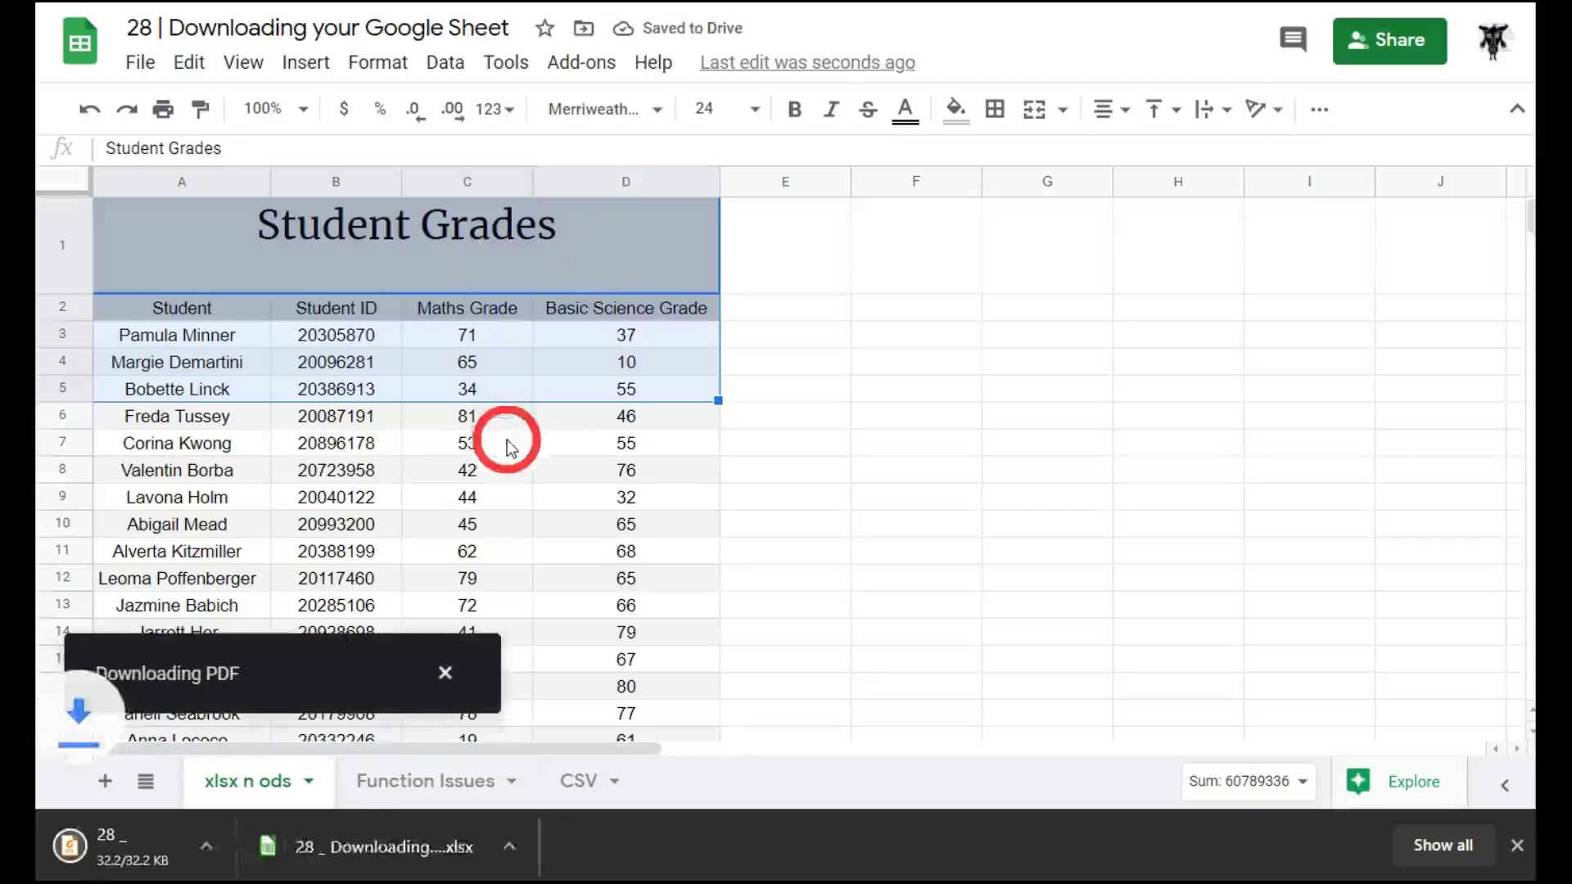
# - Open the downloaded PDF to check its title, headers and three rows, then close the tab
pyautogui.click(185, 851)
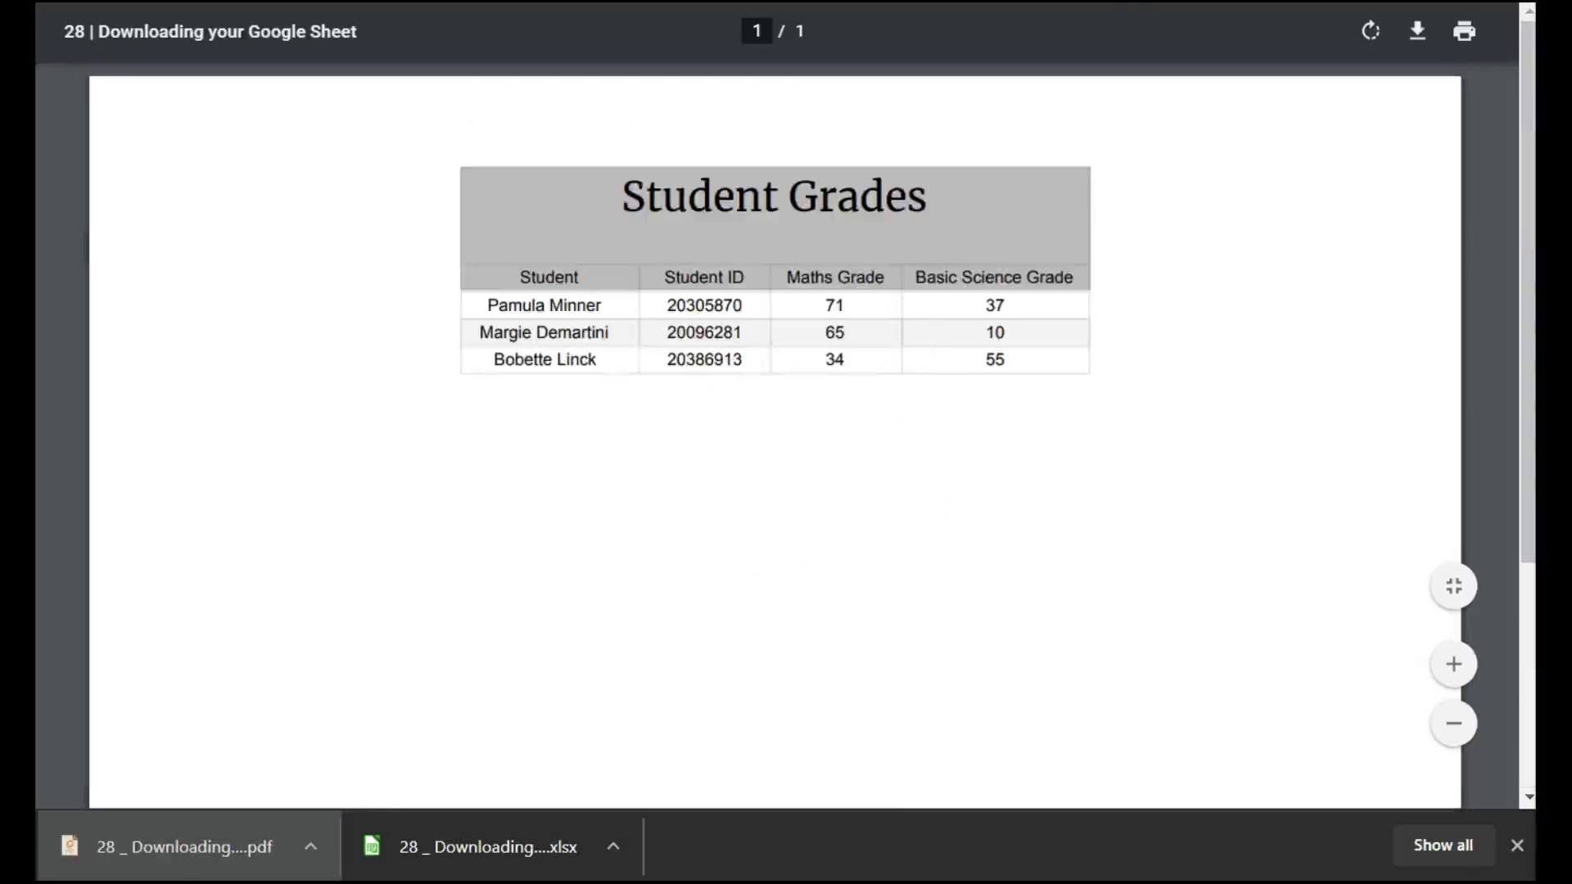
pyautogui.hotkey('ctrl', 'w')
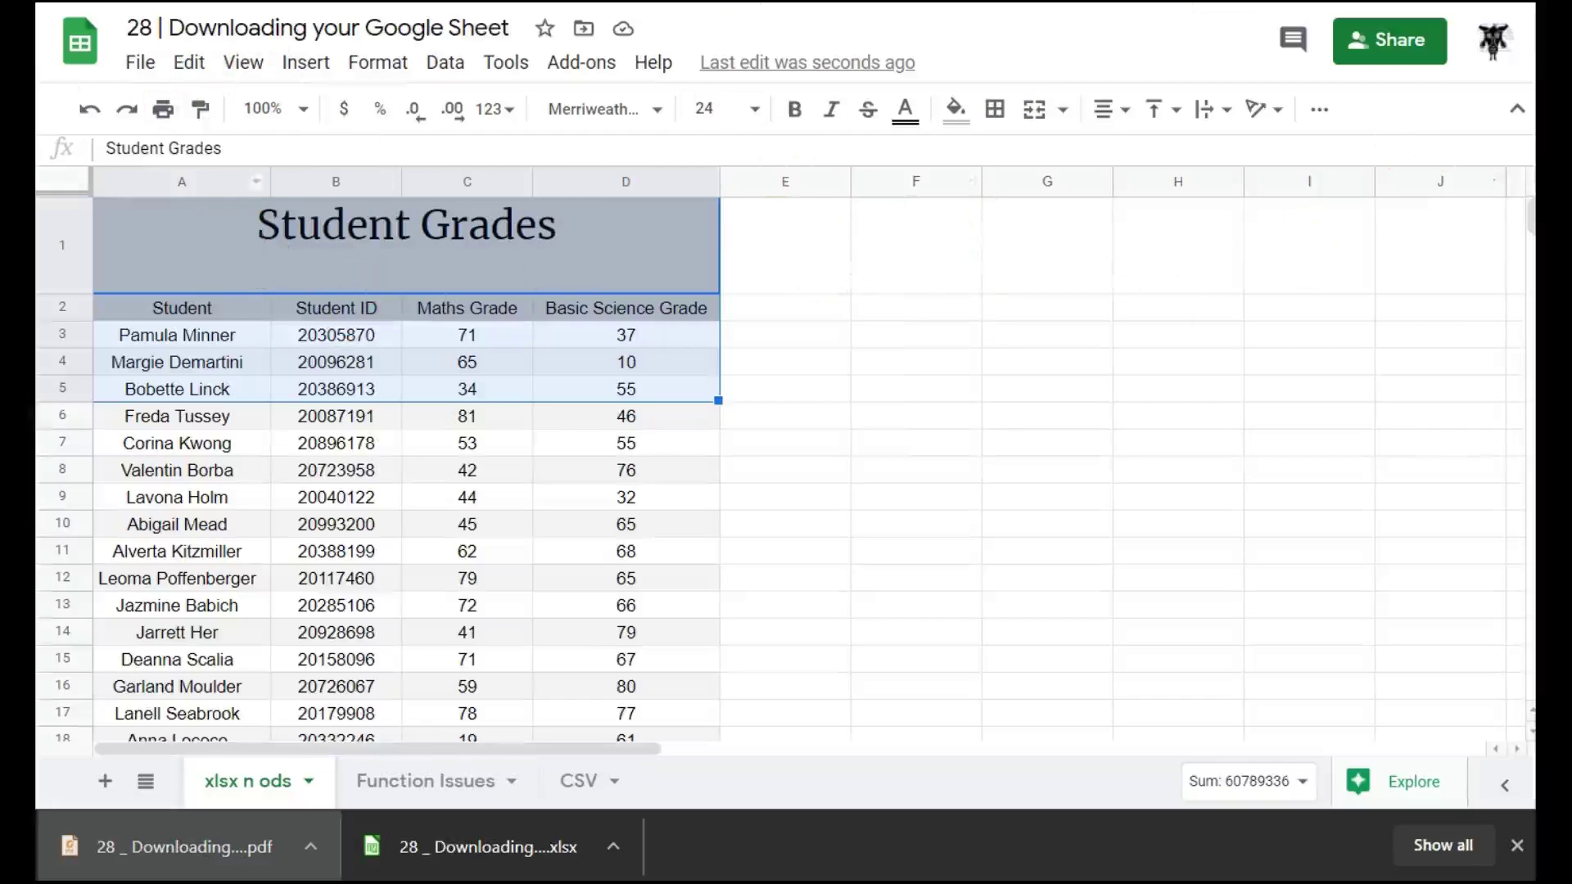
# - Download the spreadsheet as a zipped Web page (.html) and show it in its folder
pyautogui.click(136, 61)
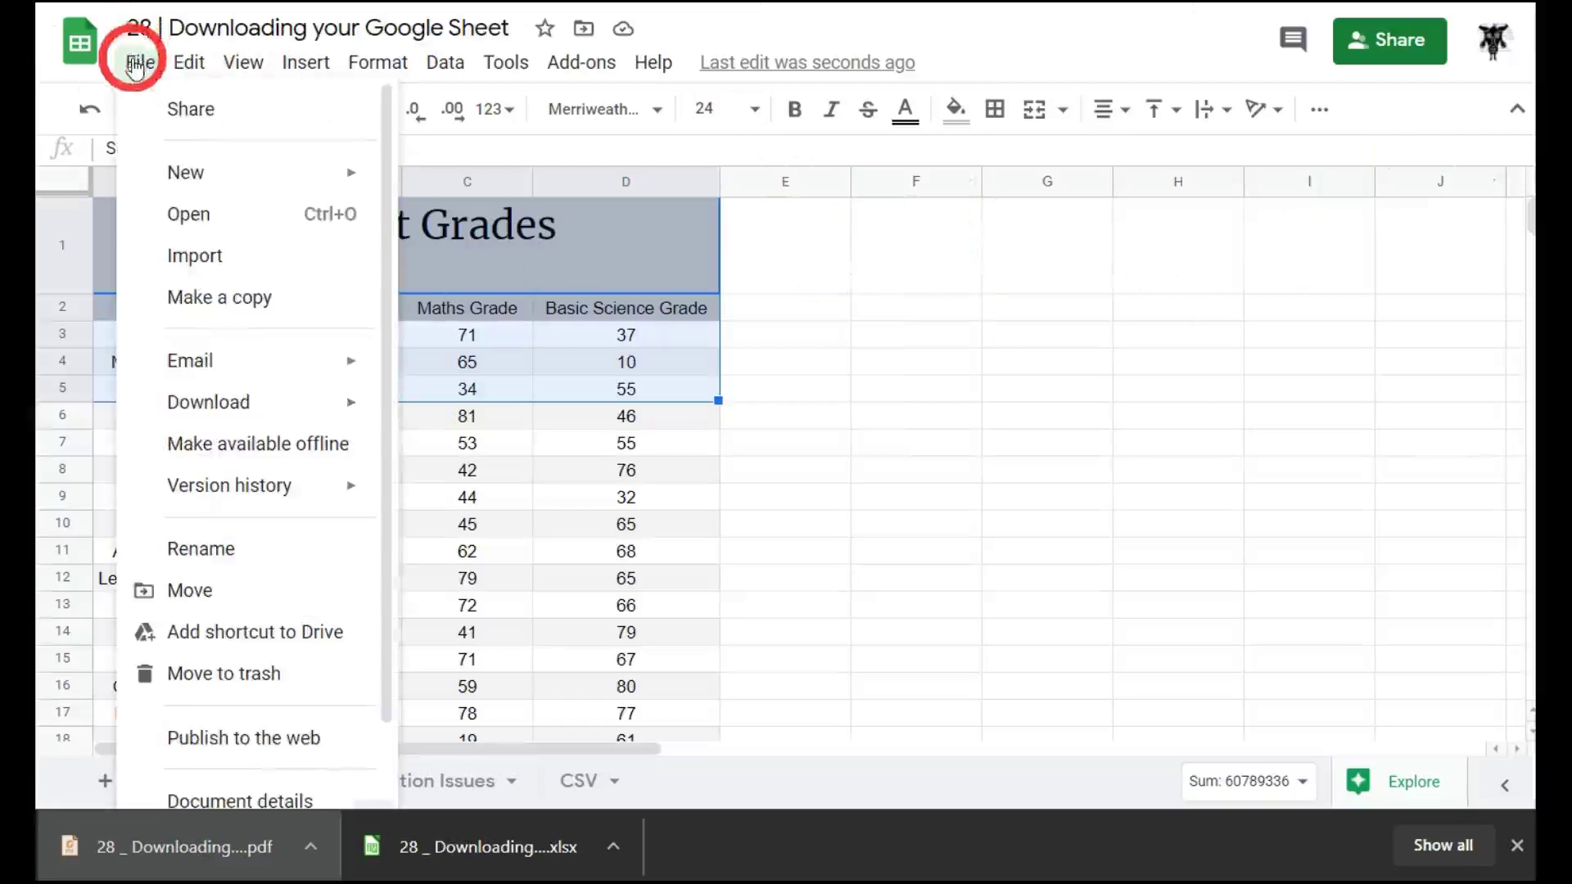
pyautogui.click(193, 401)
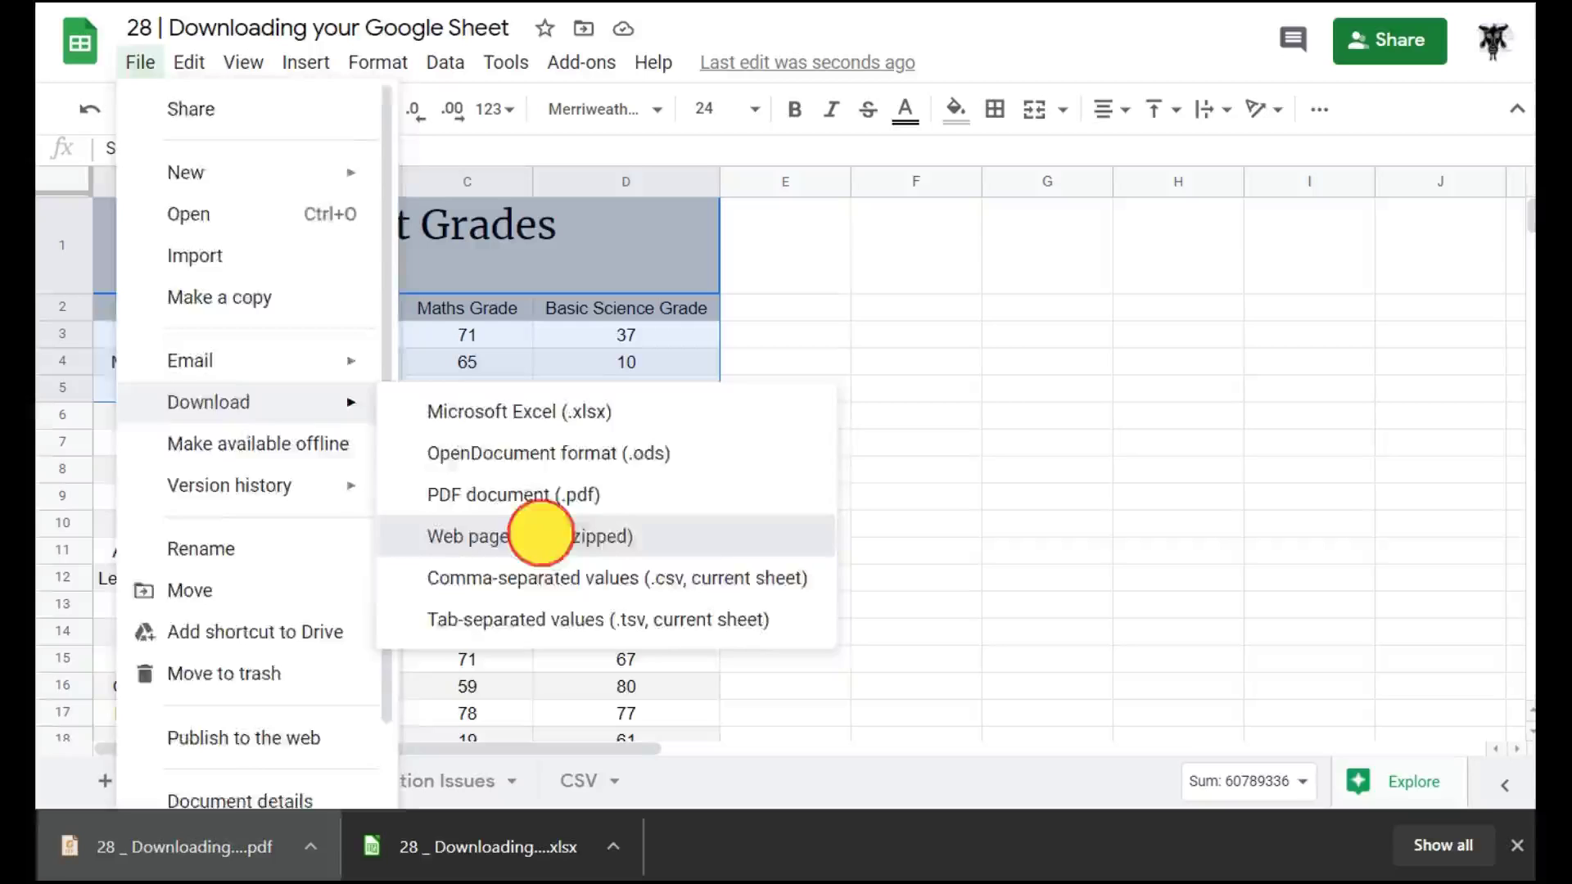
pyautogui.click(540, 536)
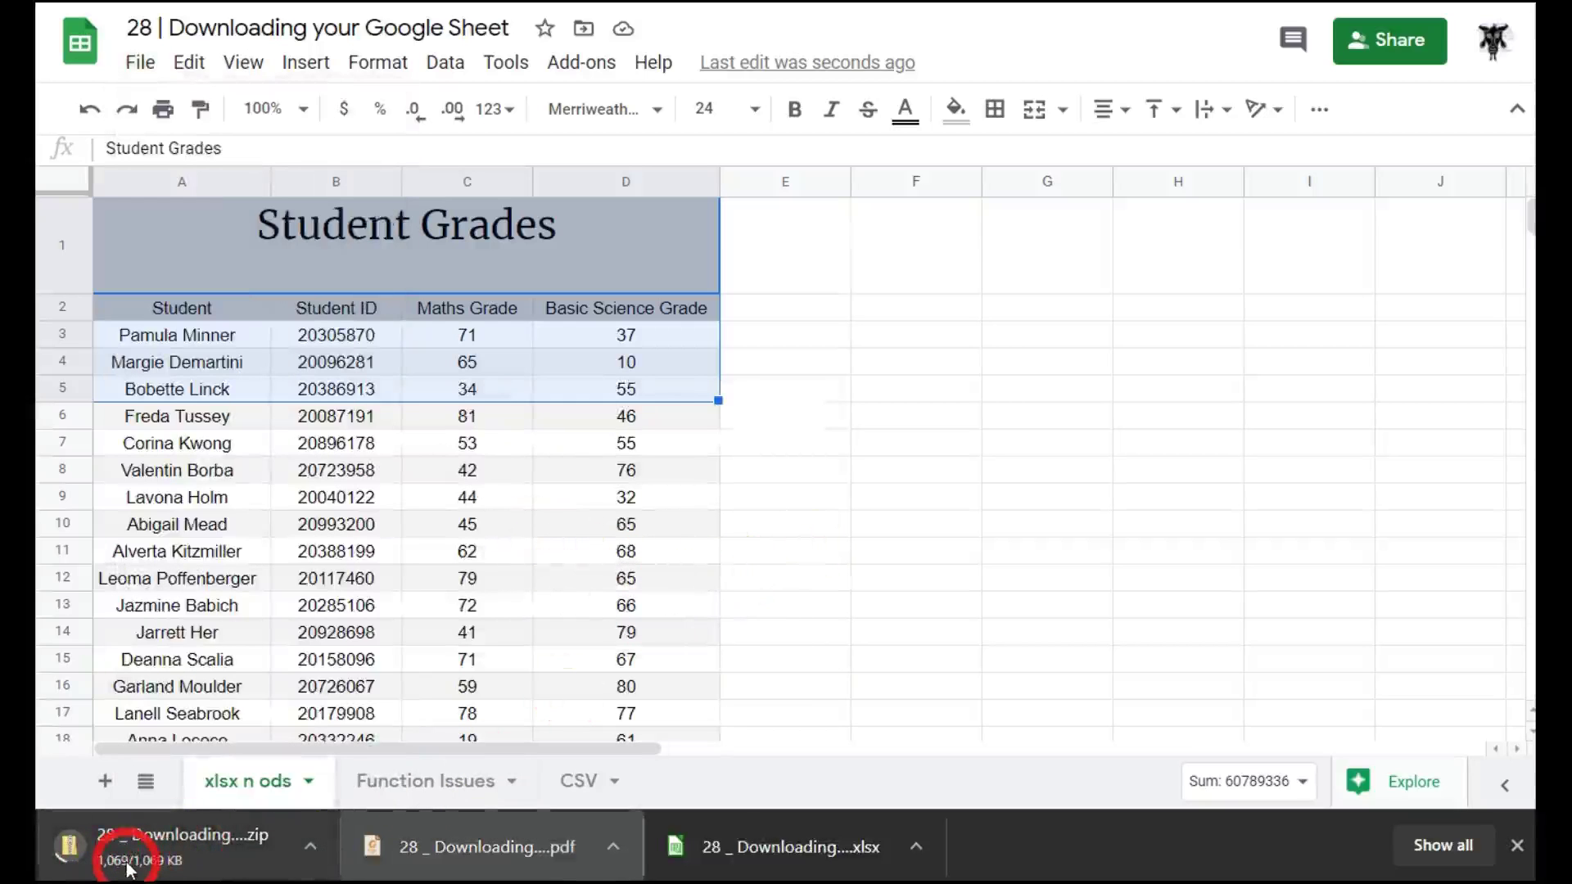
pyautogui.click(310, 846)
pyautogui.click(414, 800)
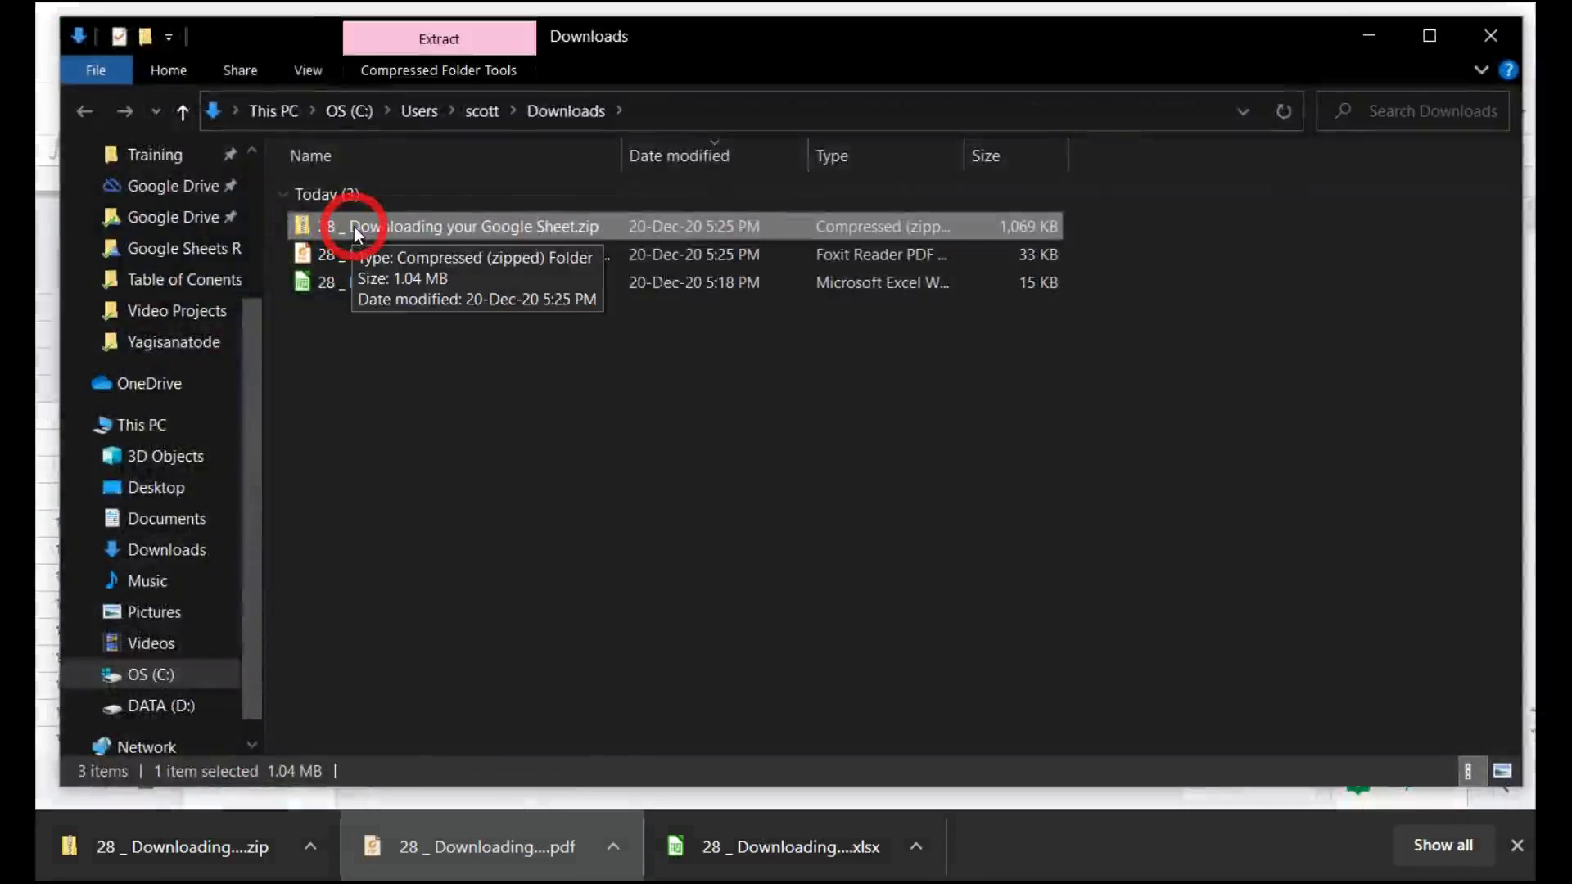
# - Open the zip in File Explorer to view its HTML files and resources folder, then move the window aside
pyautogui.doubleClick(355, 233)
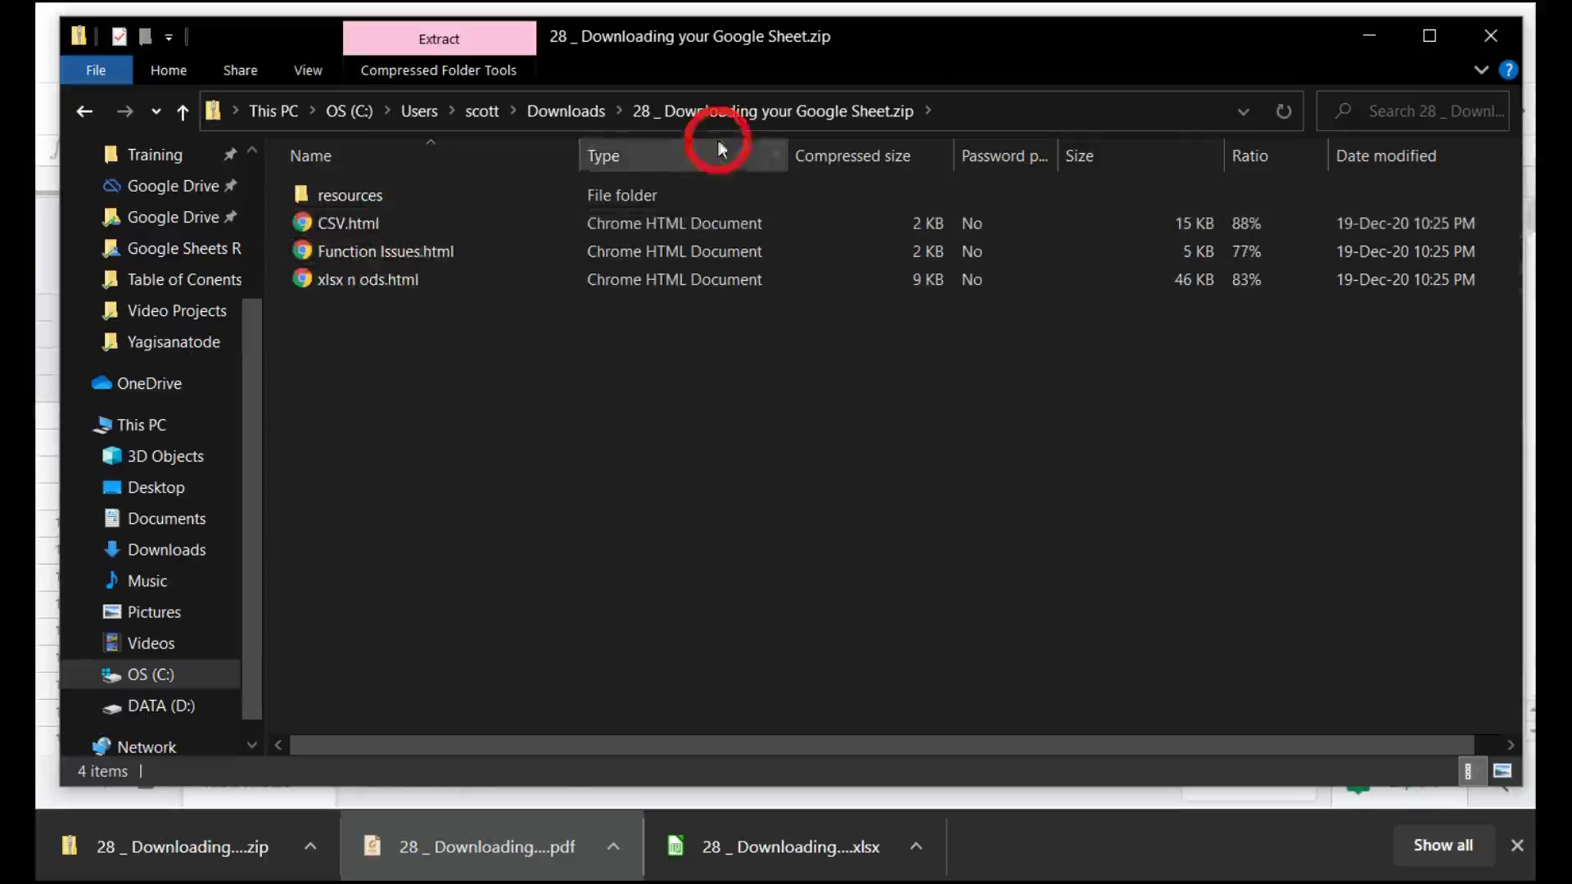
pyautogui.moveTo(968, 42); pyautogui.dragTo(1211, 0)
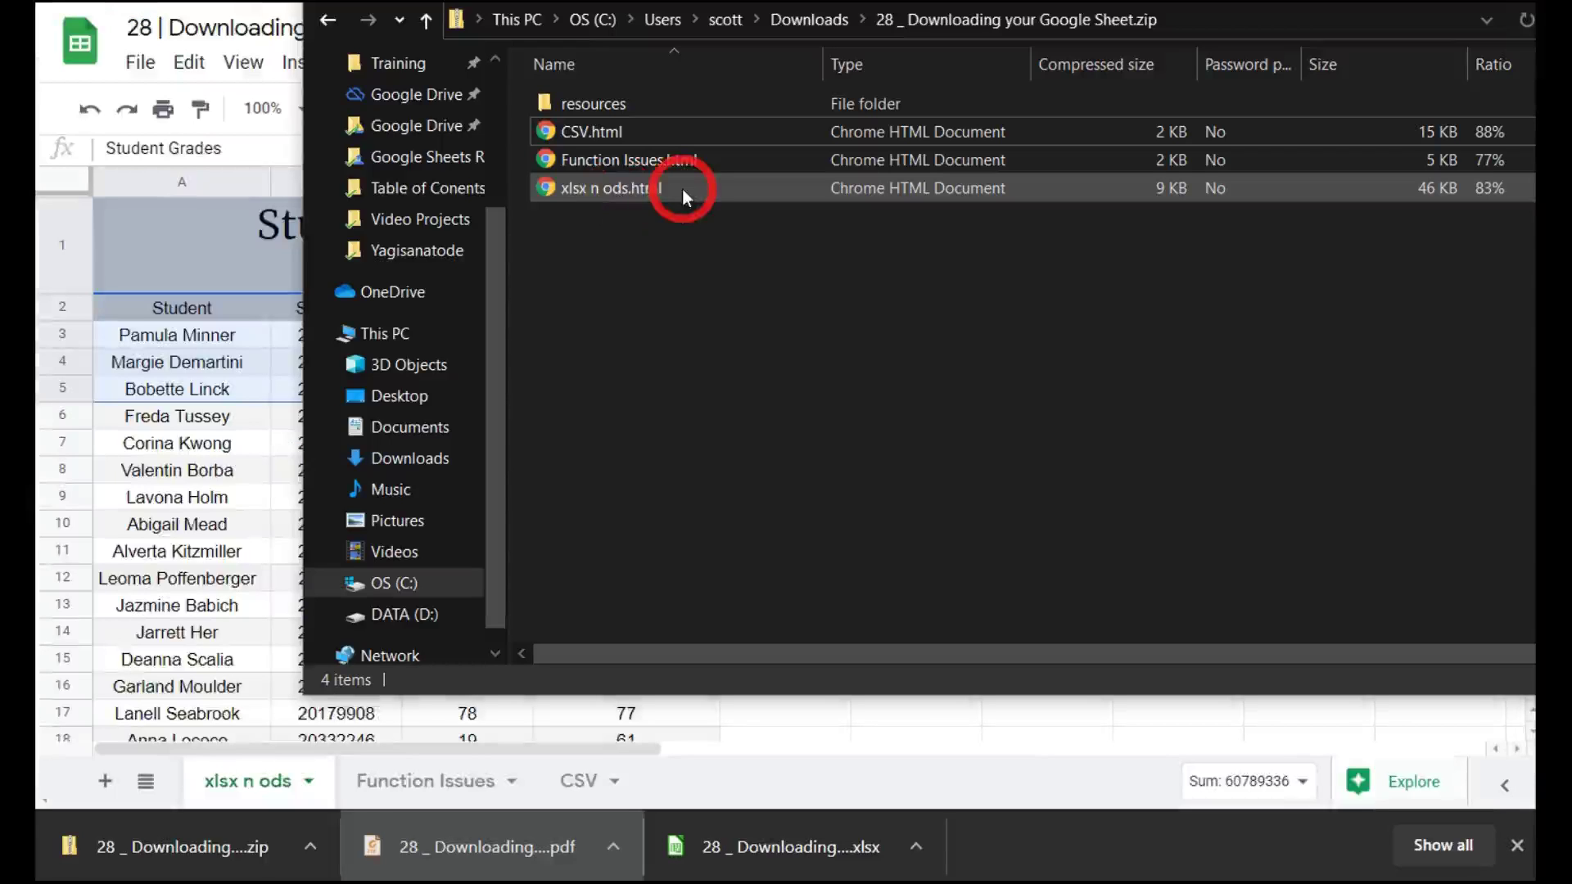
# - View the exported xlsx n ods.html grades table in Chrome, then open the zip's resources folder
pyautogui.doubleClick(681, 188)
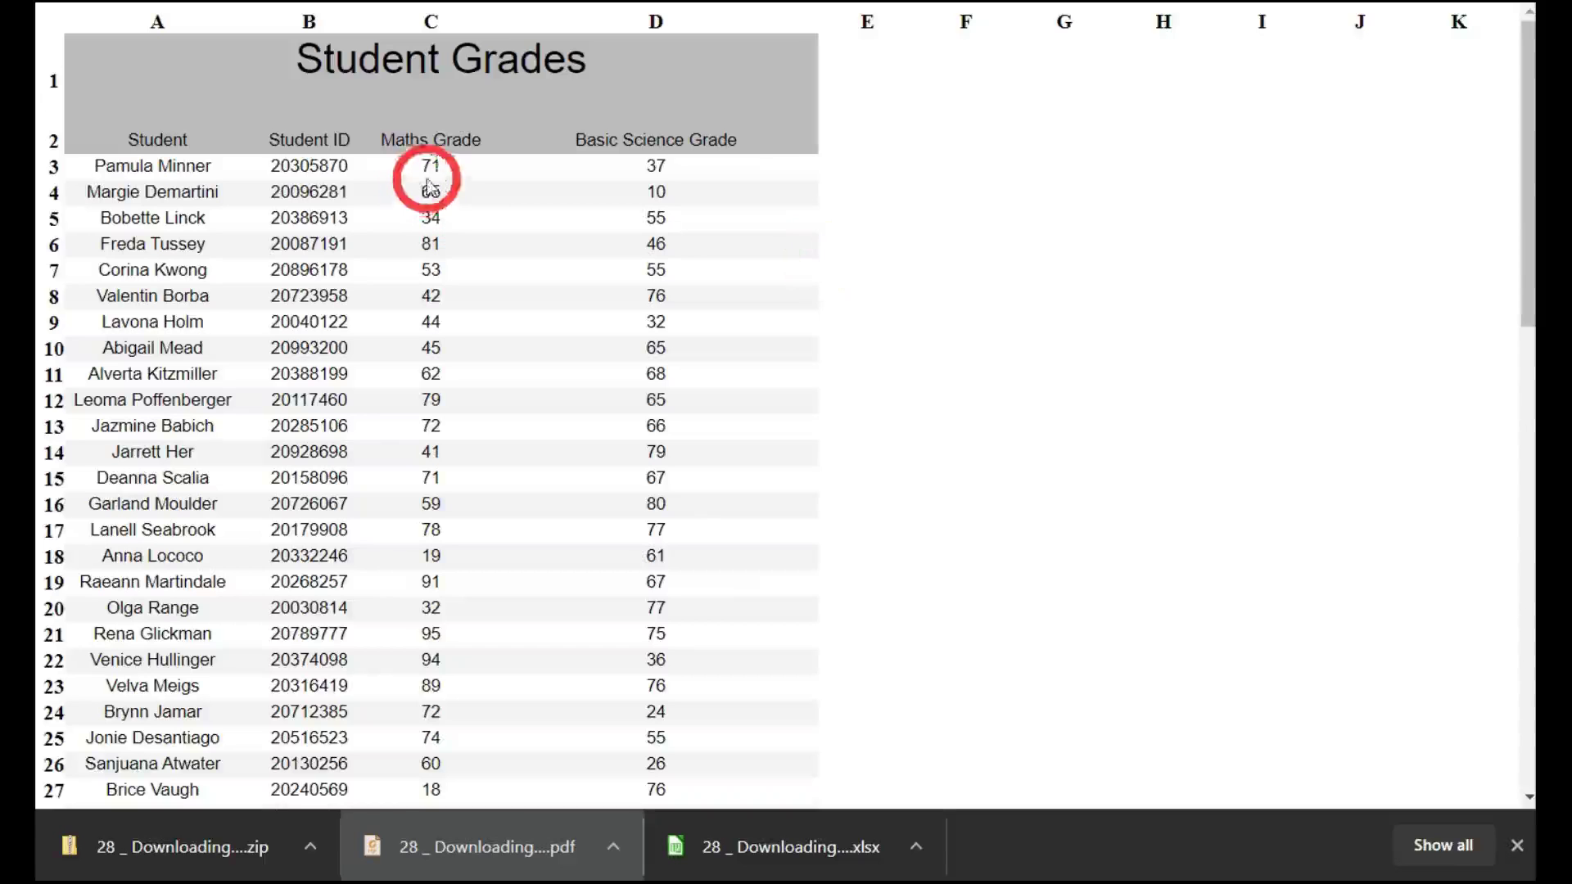
pyautogui.scroll(-7, 372, 217)
pyautogui.scroll(7, 368, 229)
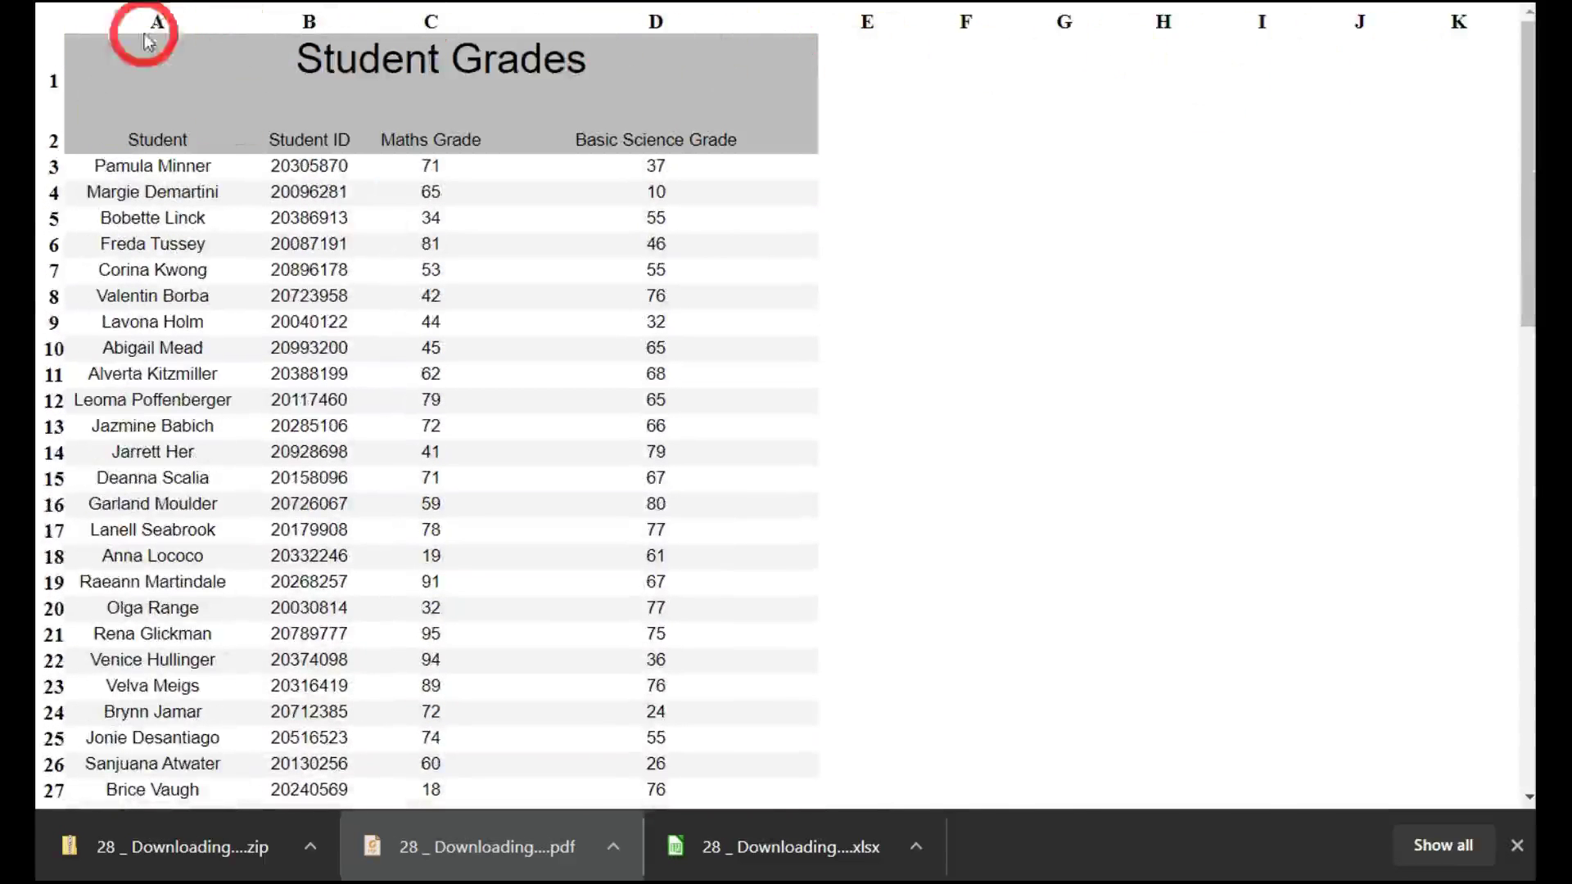
pyautogui.scroll(-12, 414, 442)
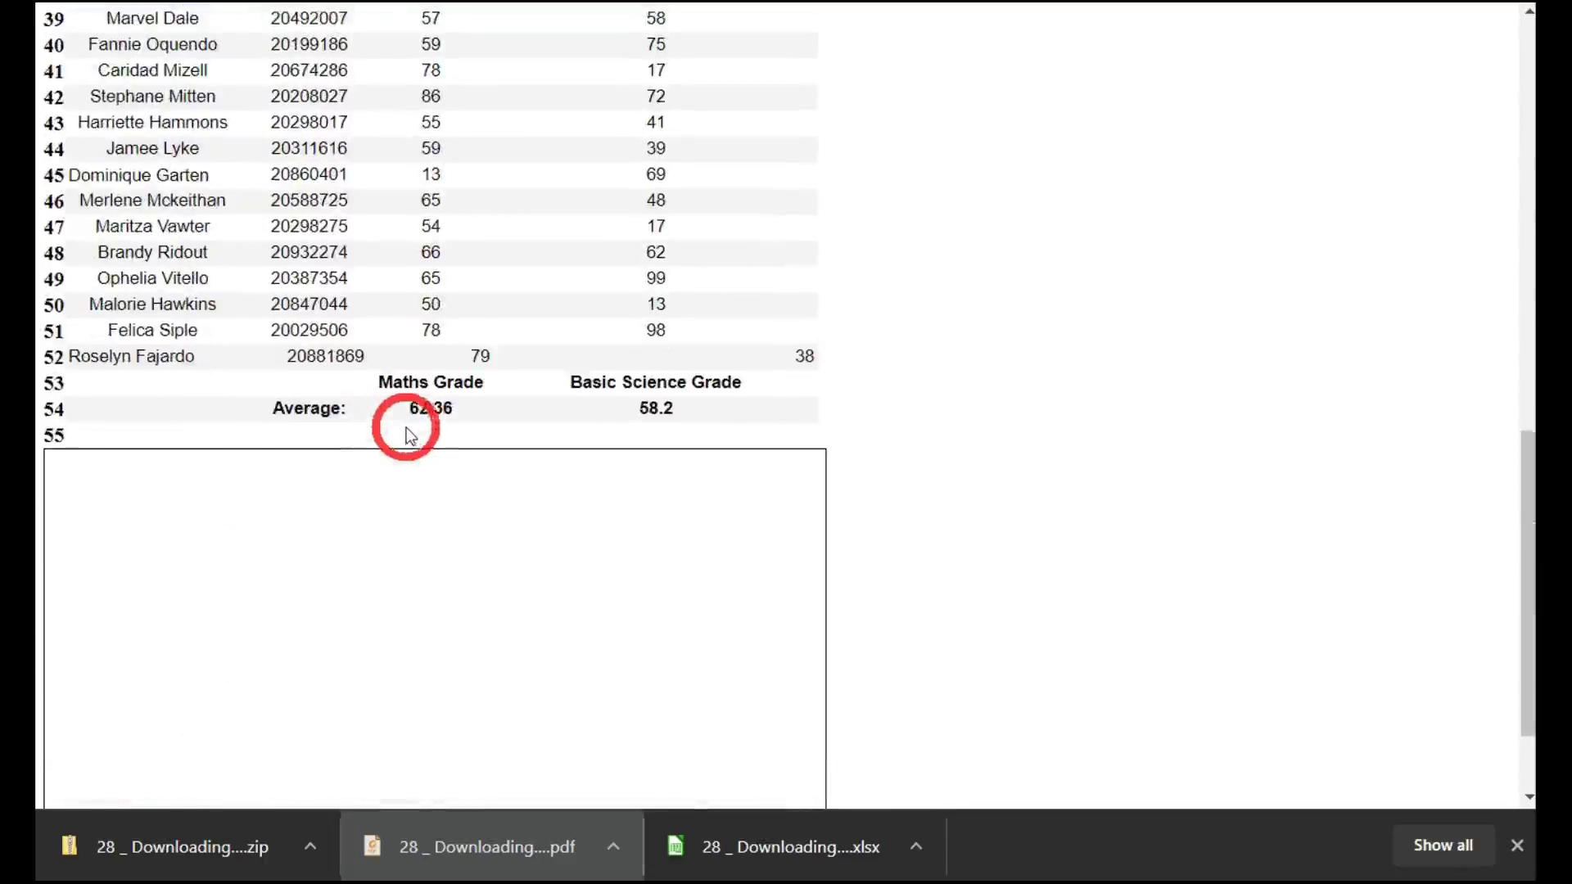
pyautogui.scroll(-2, 414, 434)
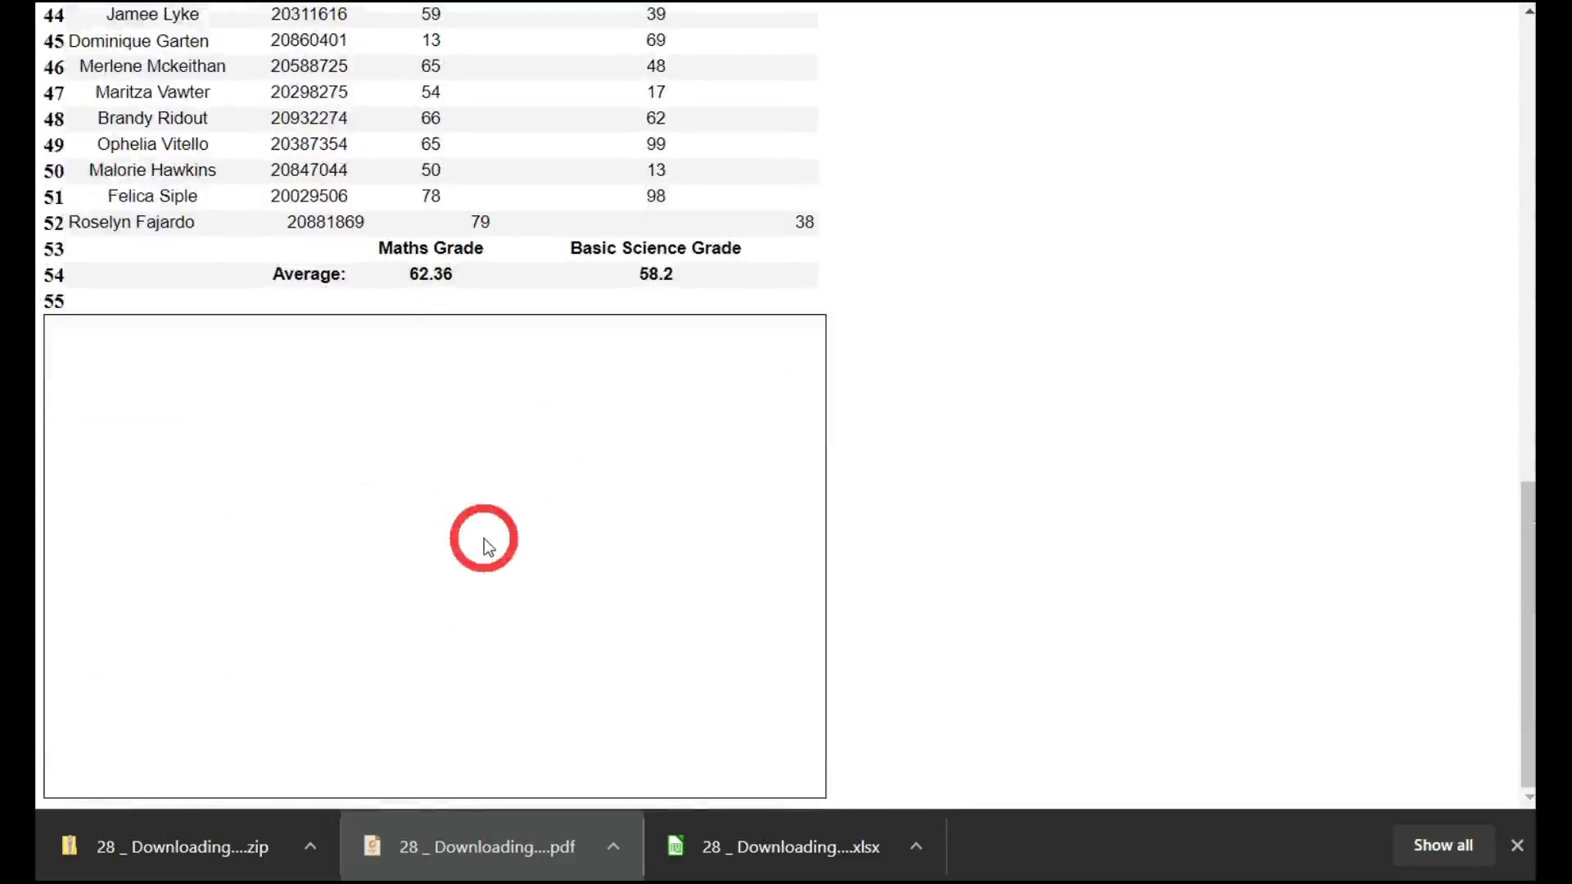
pyautogui.scroll(14, 483, 539)
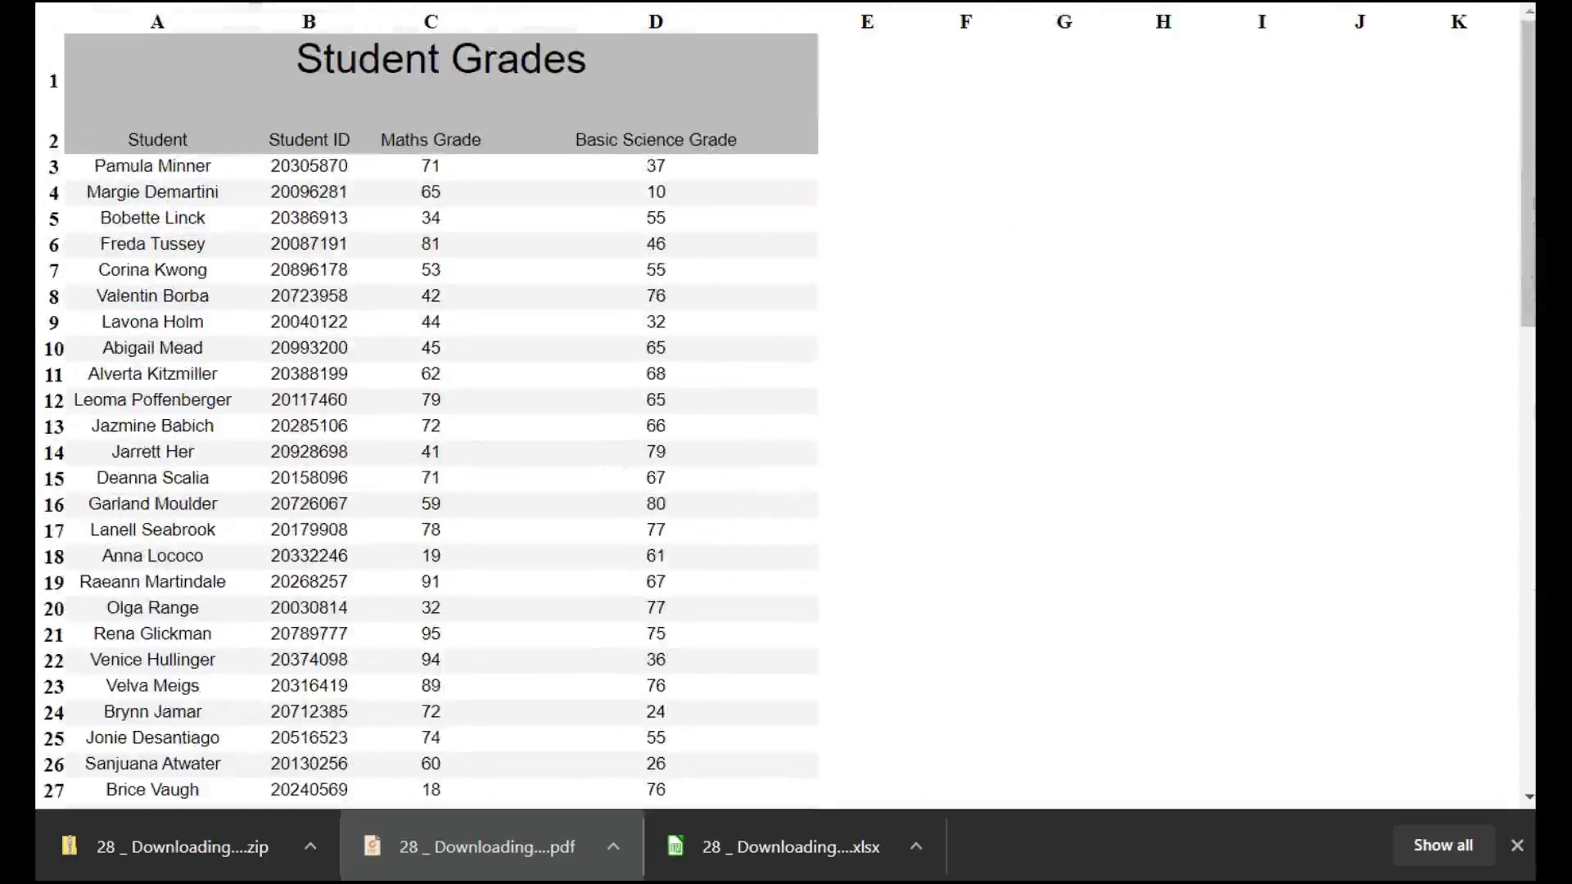
pyautogui.hotkey('alt', 'Tab')
pyautogui.doubleClick(603, 106)
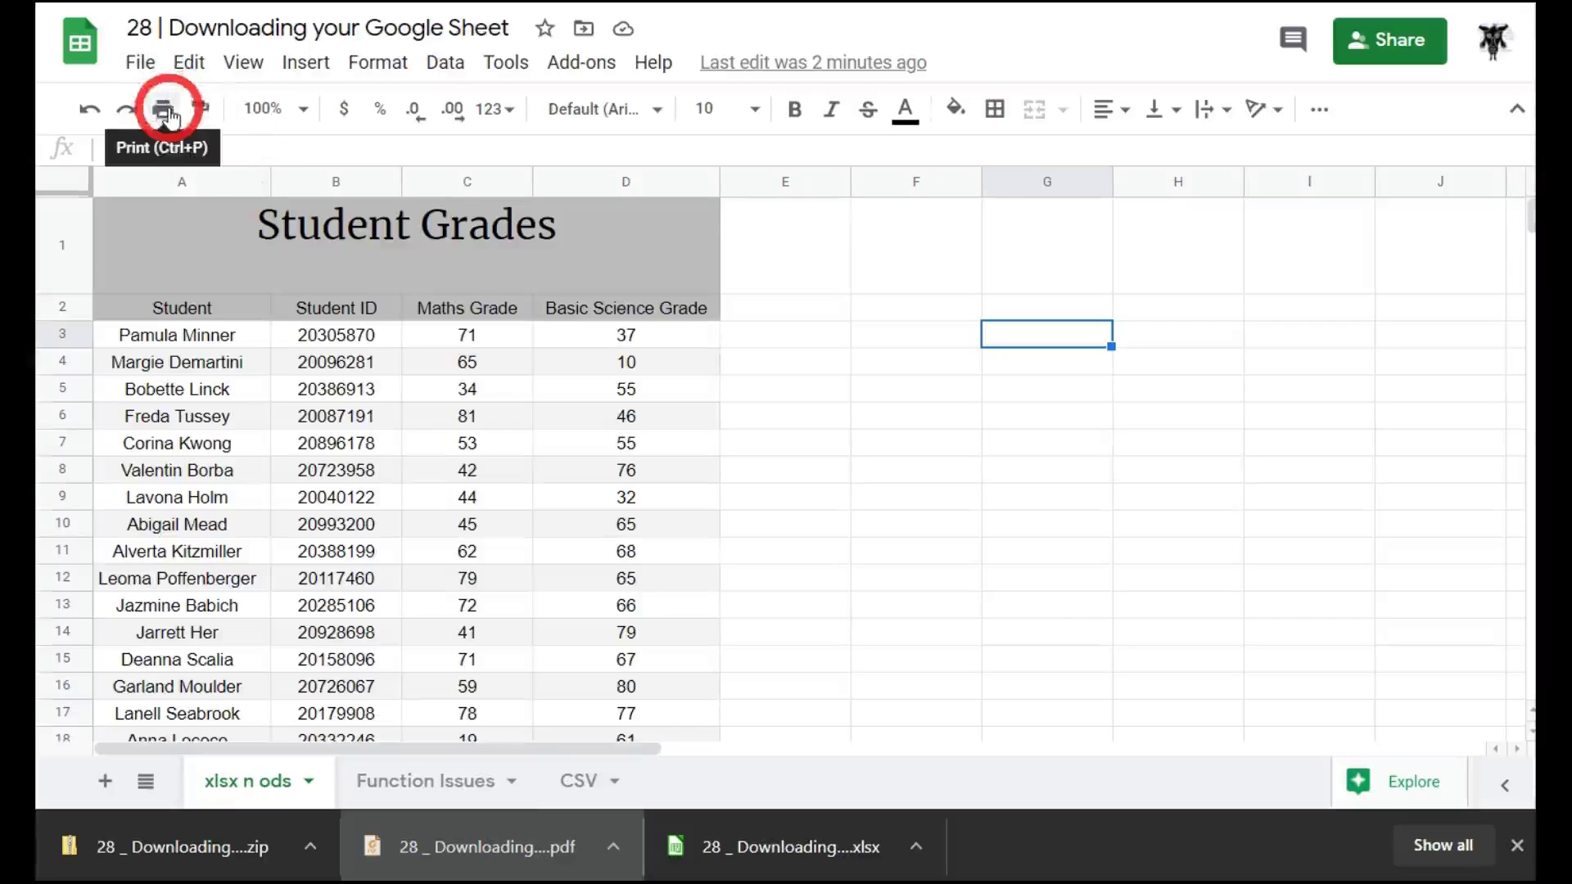
# - Review the File > Download format list and close it without downloading anything
pyautogui.click(140, 63)
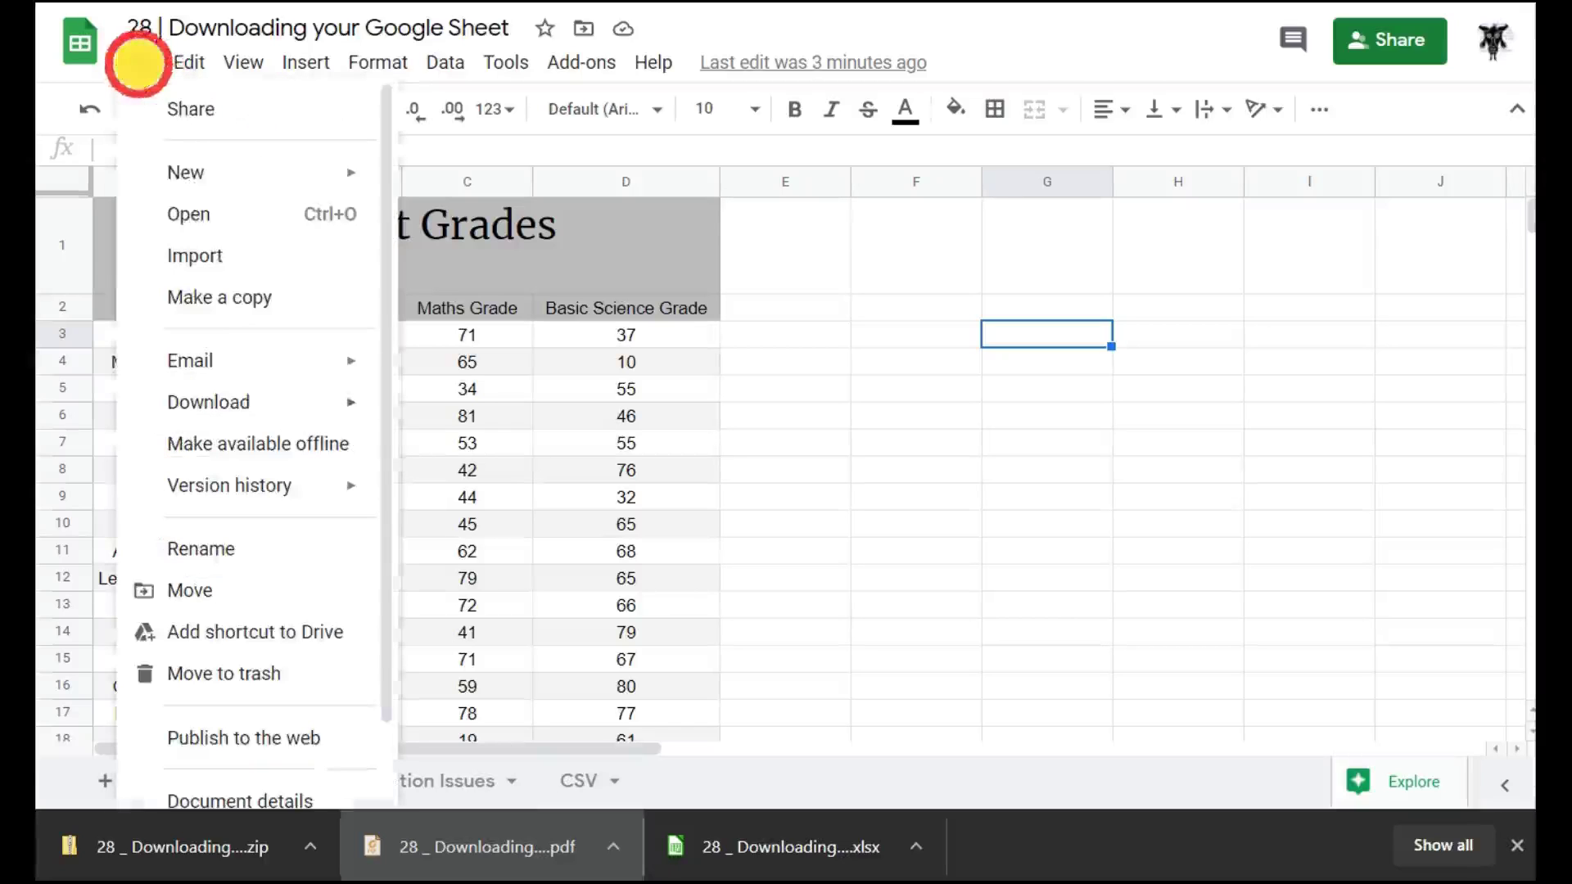
pyautogui.moveTo(254, 400)
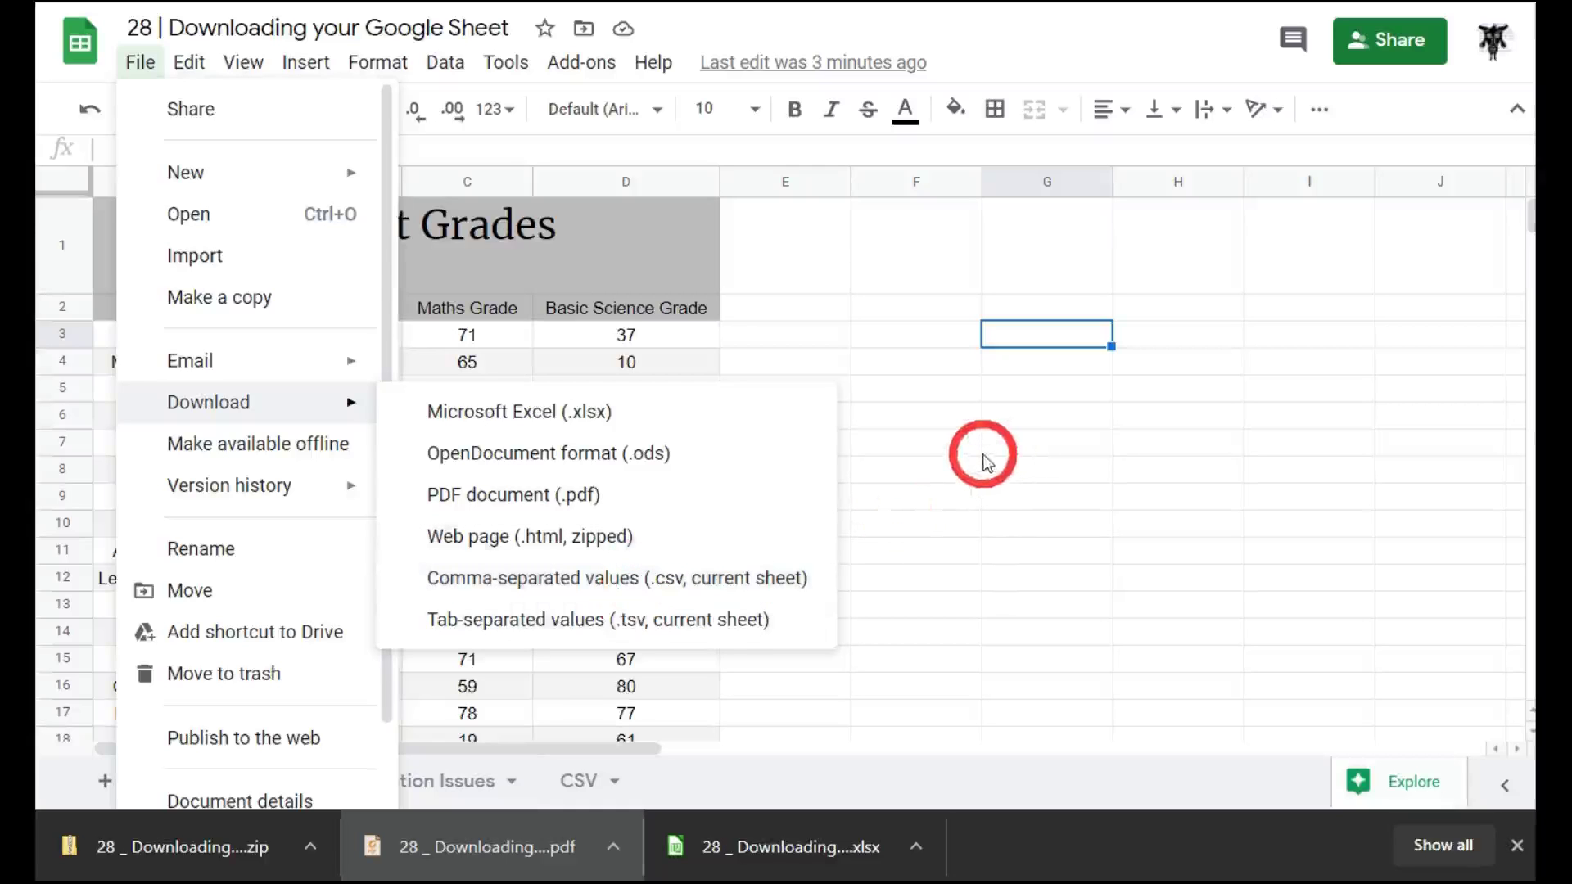
pyautogui.click(950, 442)
# - Download the CSV sheet as comma-separated values and show the .csv in its folder
pyautogui.click(584, 782)
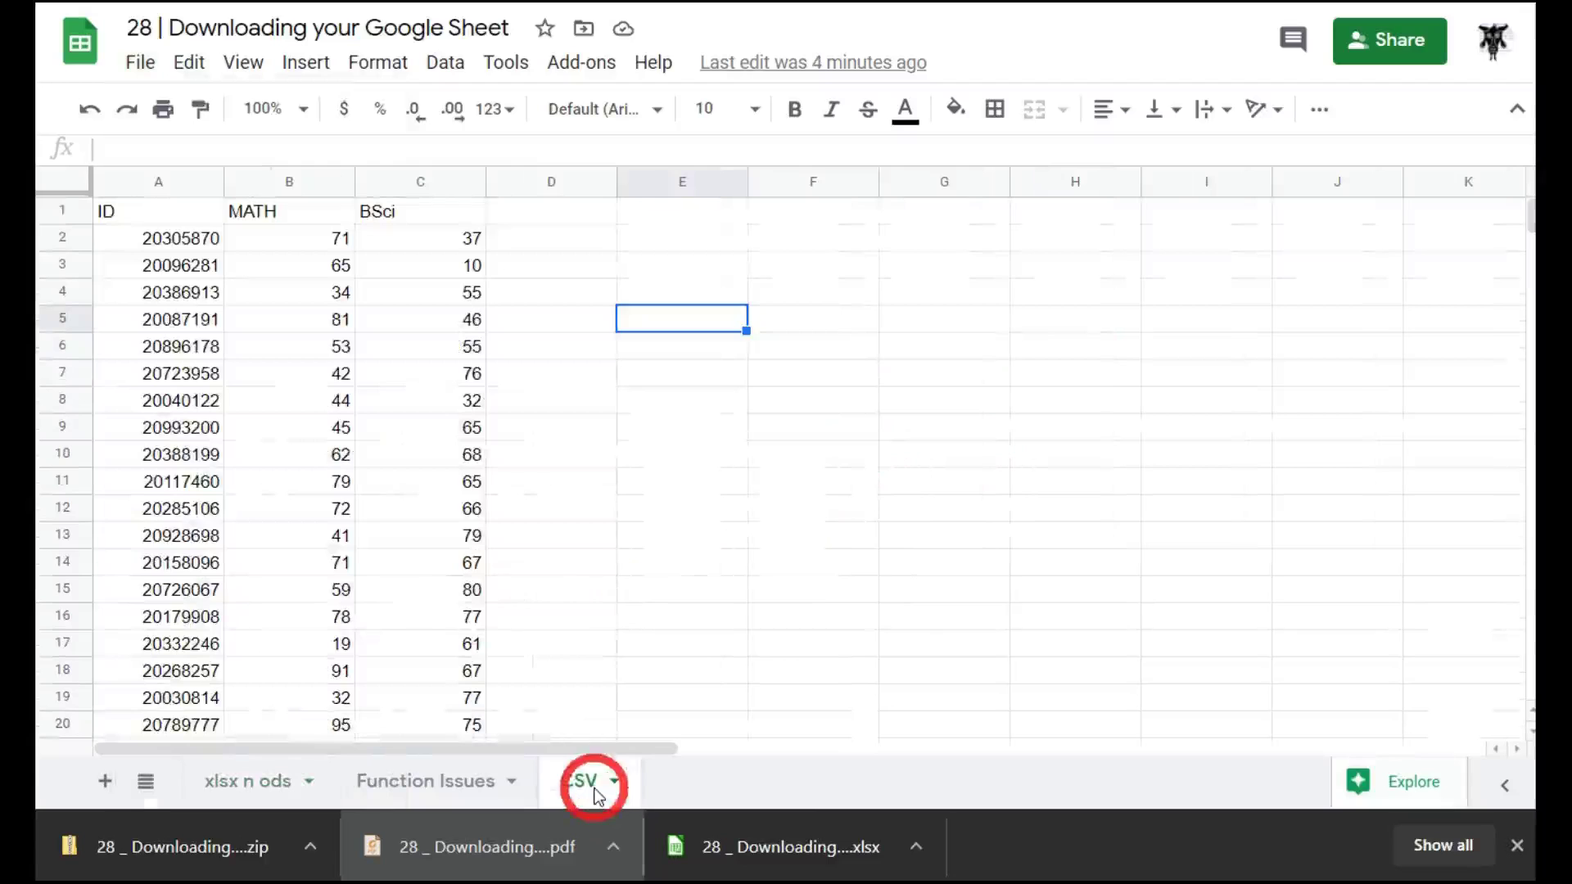
pyautogui.click(139, 64)
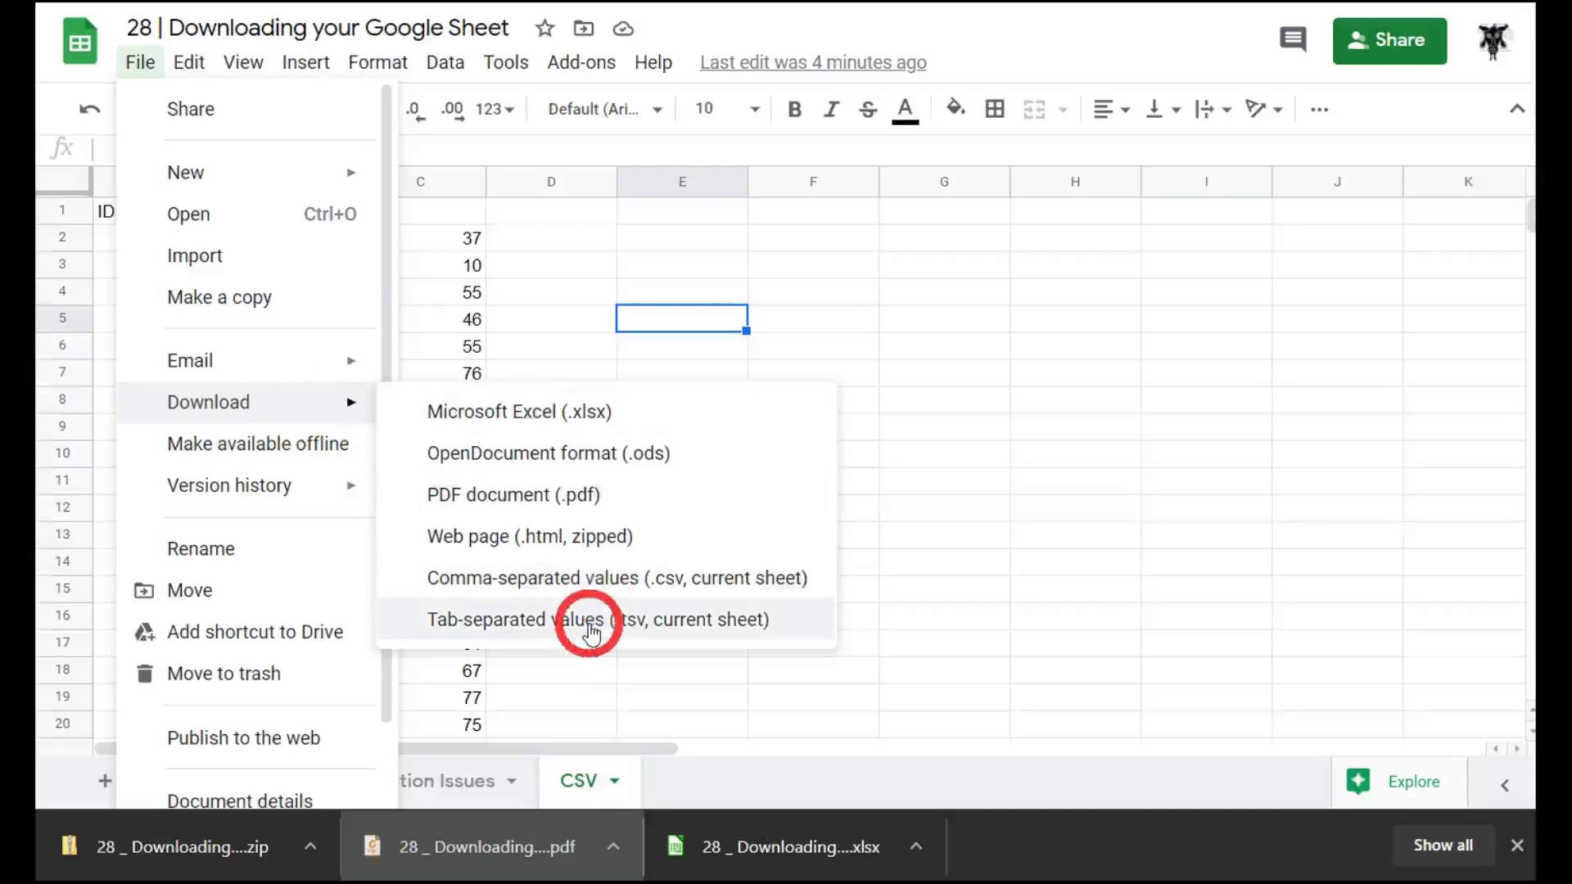
pyautogui.click(635, 583)
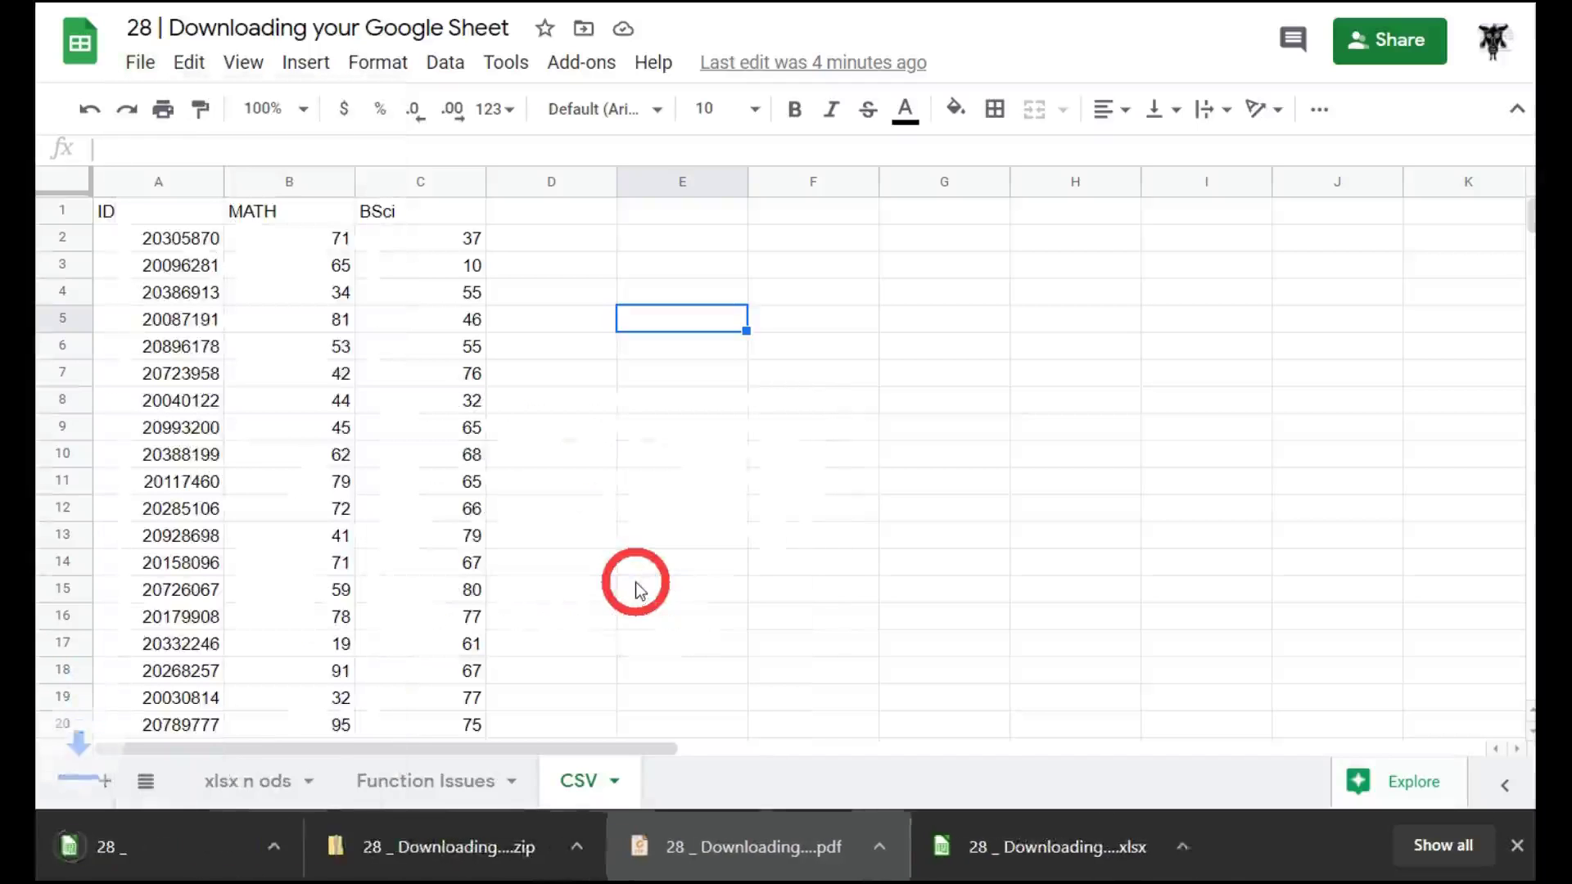
pyautogui.click(167, 851)
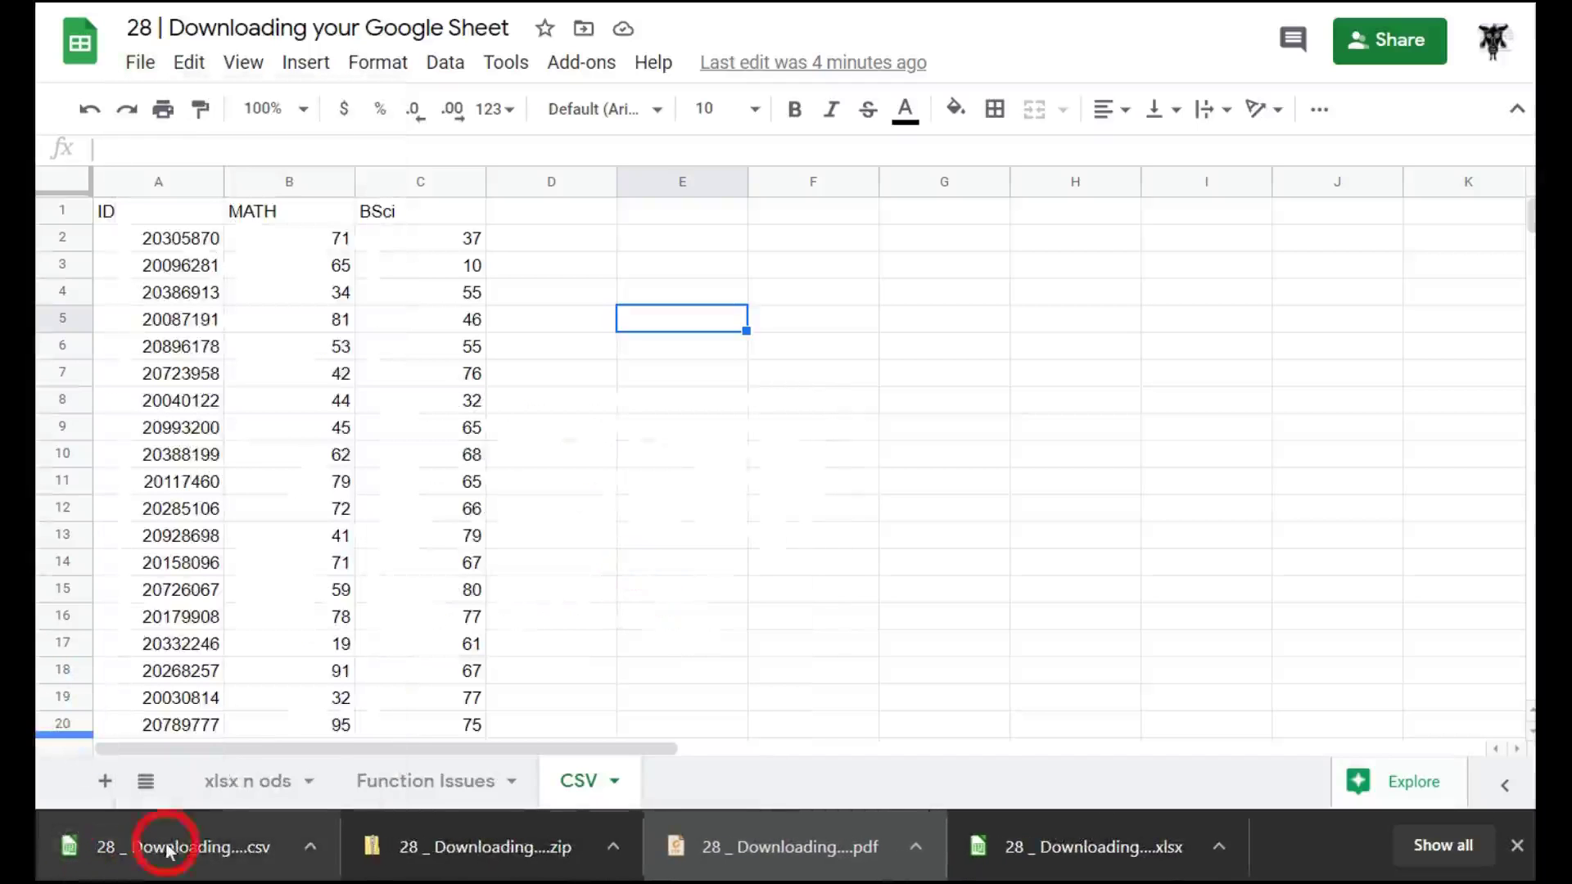
pyautogui.click(311, 849)
pyautogui.click(414, 758)
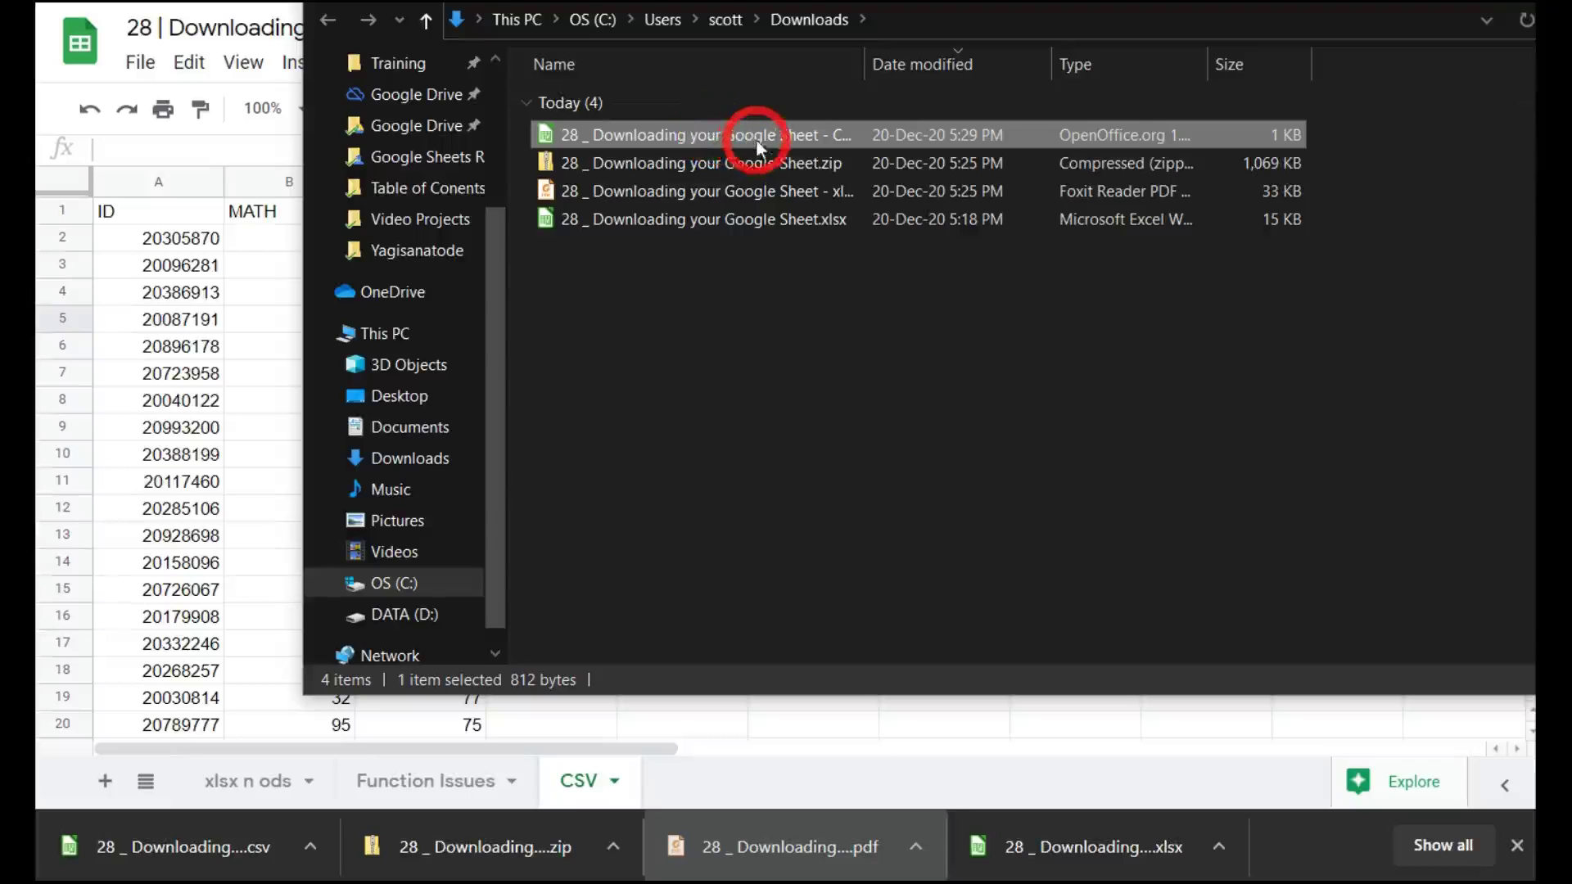
# - Open the downloaded .csv in Notepad and scroll through its ID,MATH,BSci rows
pyautogui.rightClick(757, 141)
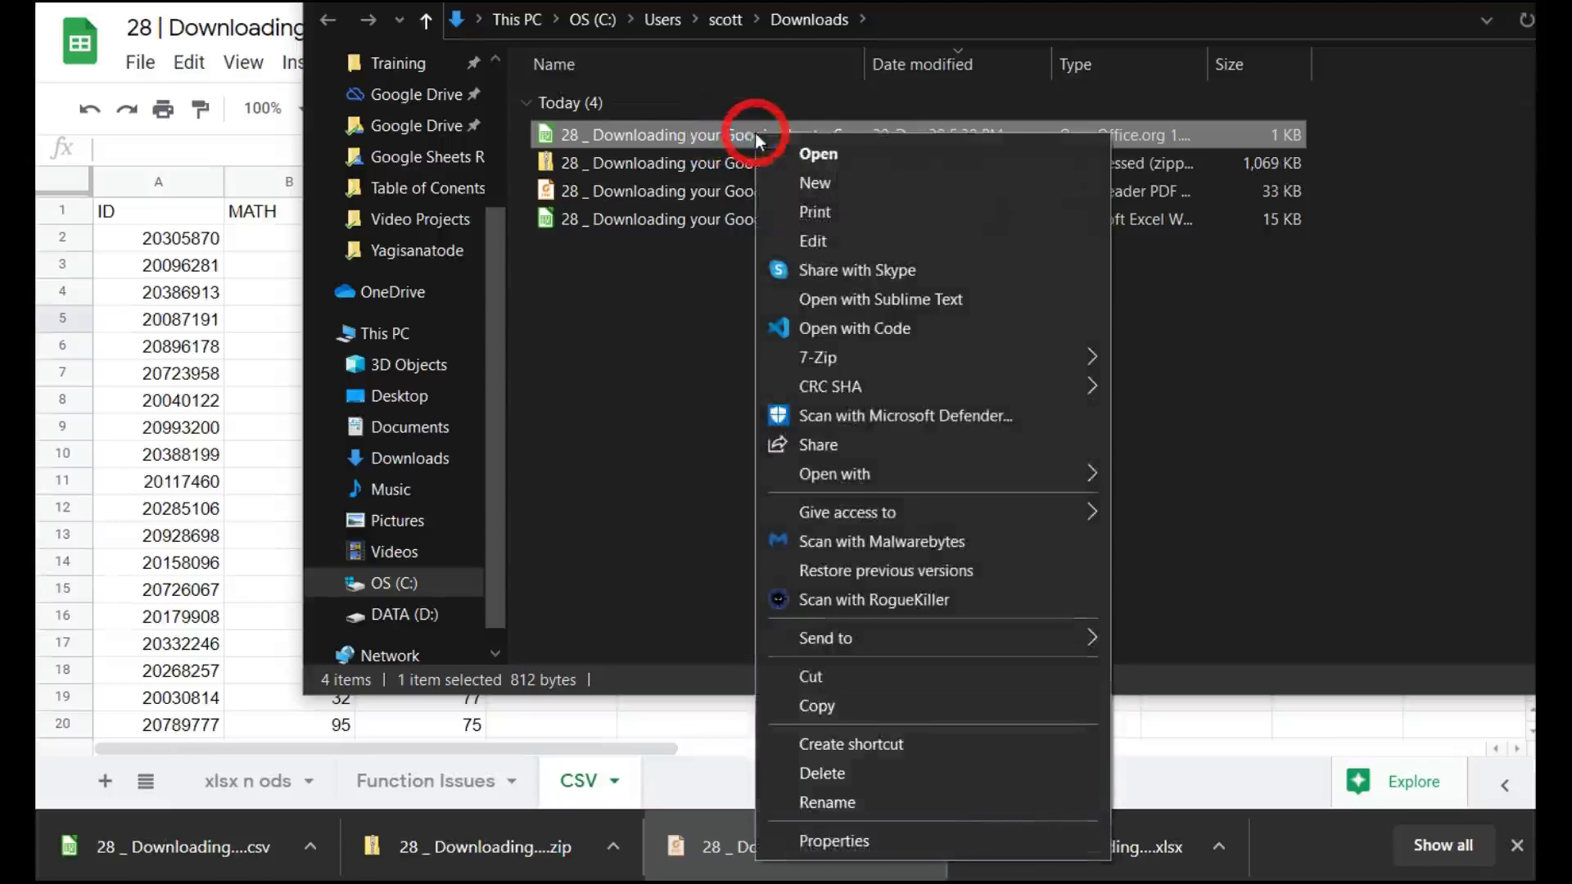
pyautogui.moveTo(962, 479)
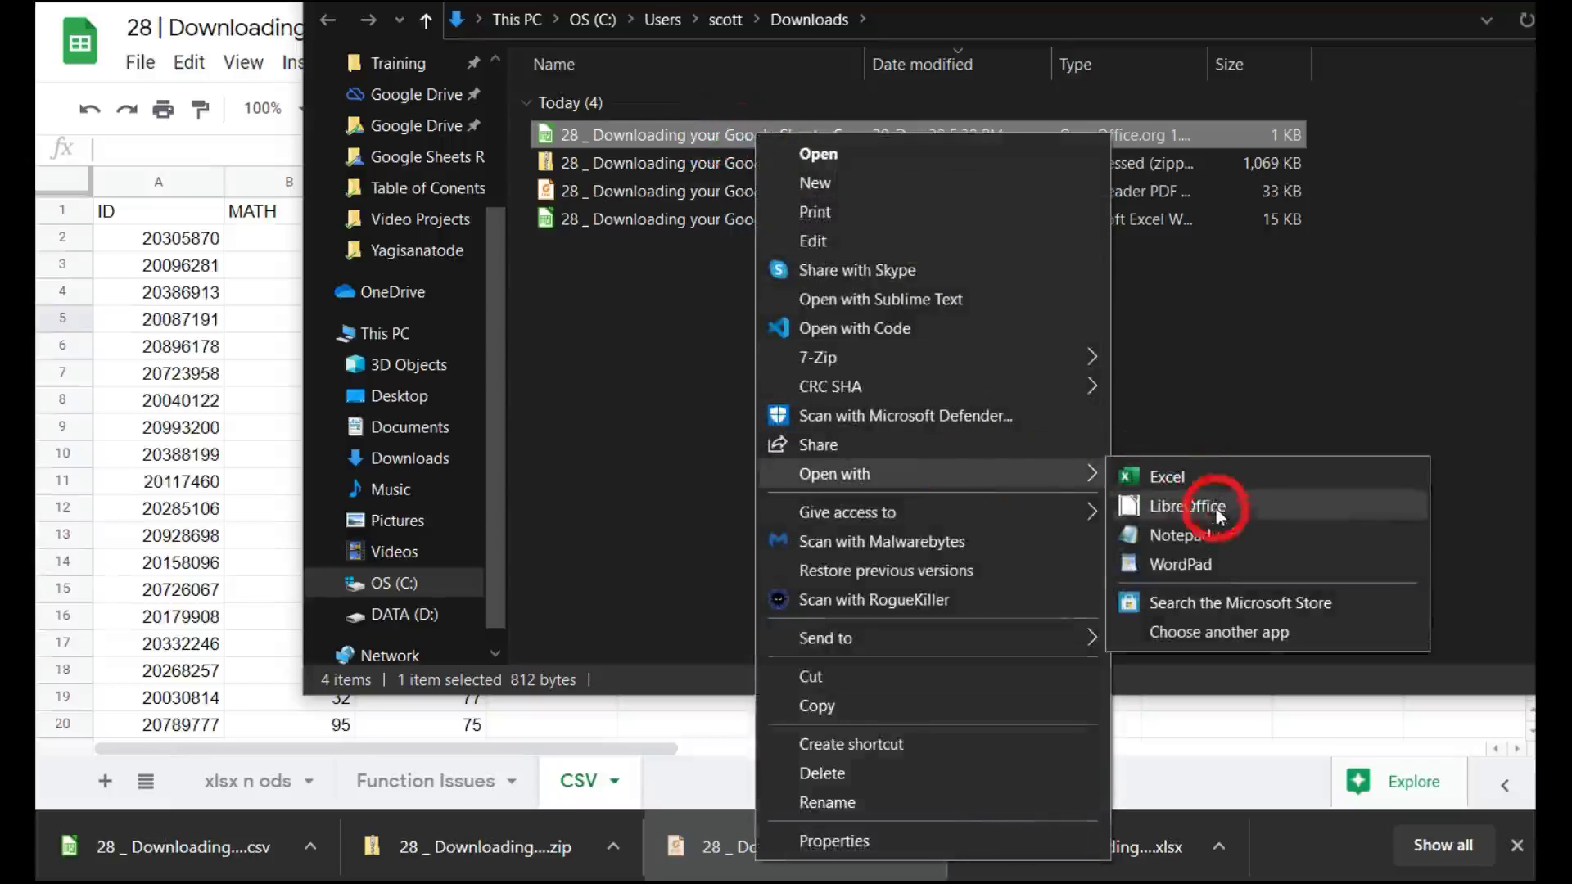
pyautogui.click(1180, 534)
pyautogui.moveTo(789, 39); pyautogui.dragTo(1108, 39)
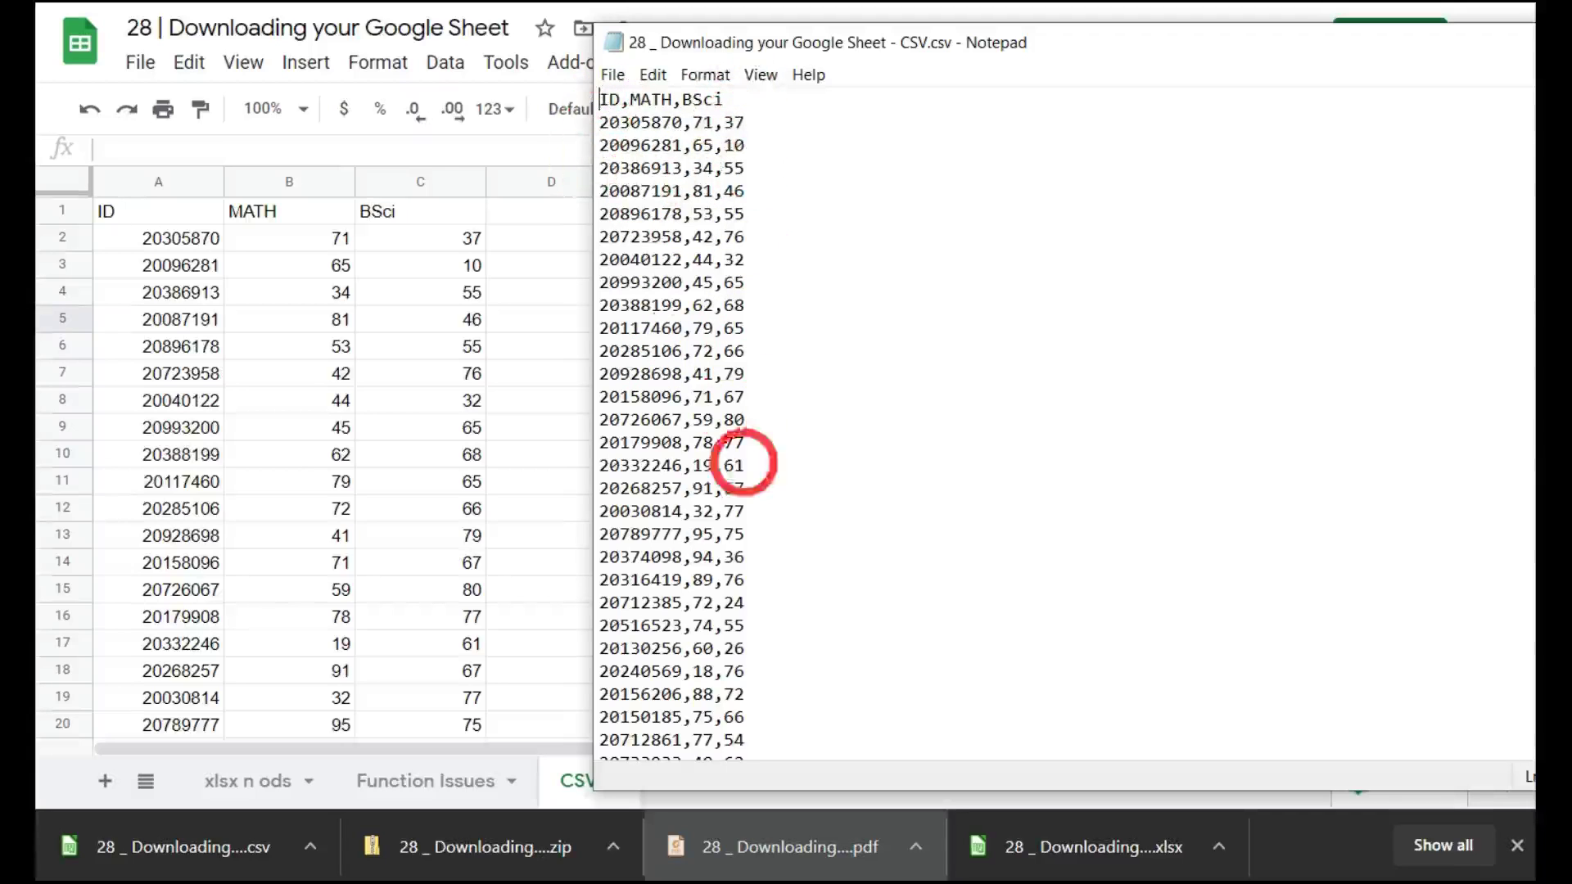
pyautogui.scroll(-7, 708, 393)
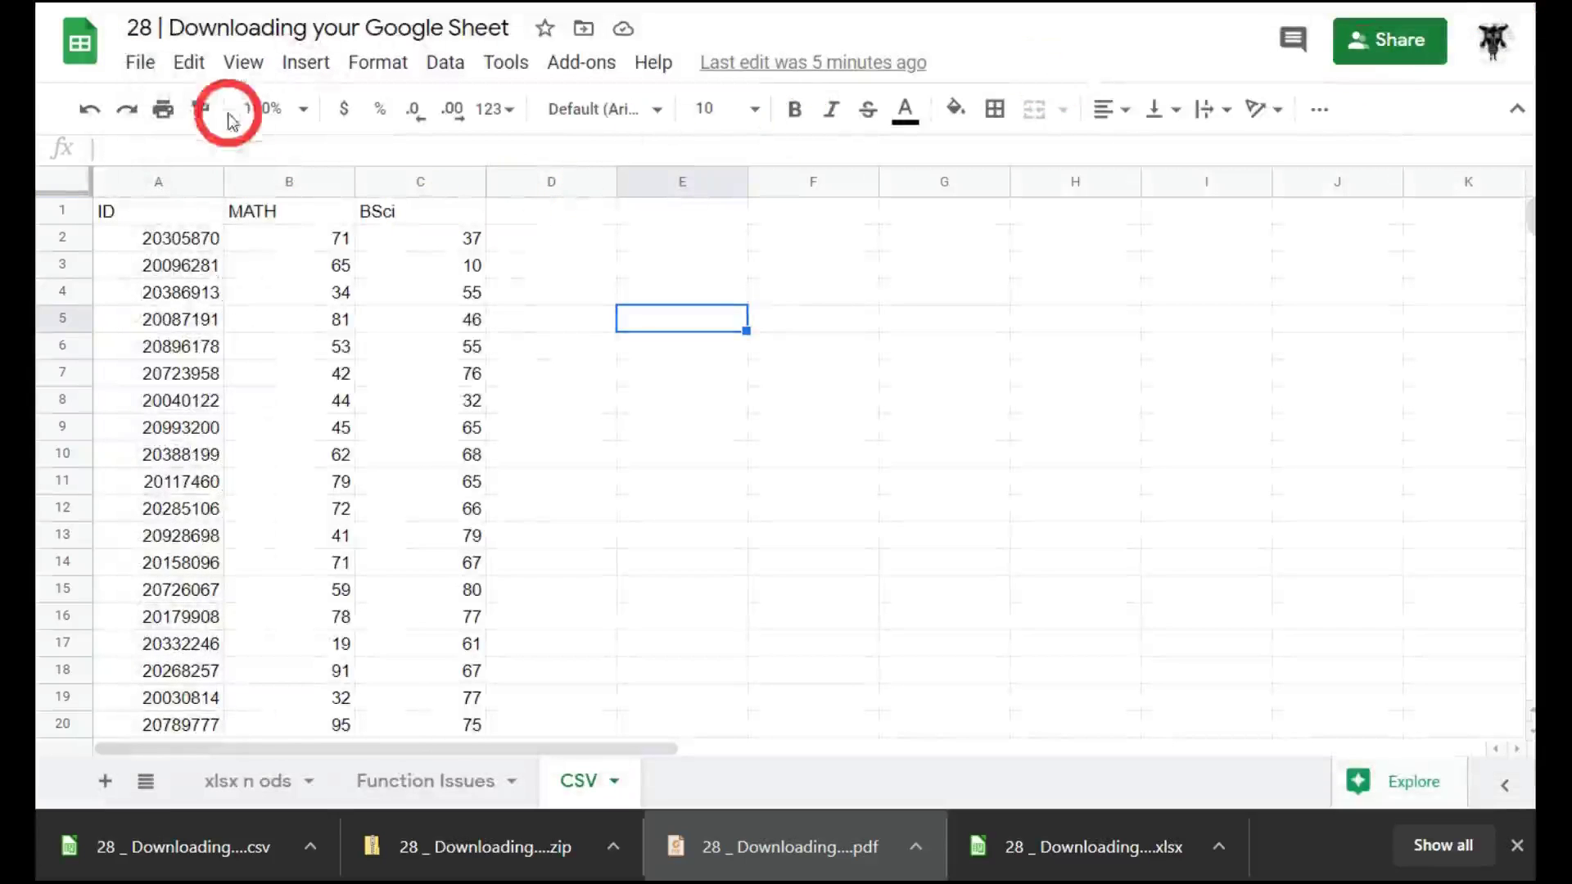
# - Download the CSV sheet as tab-separated values and inspect CSV.tsv in Notepad
pyautogui.click(139, 66)
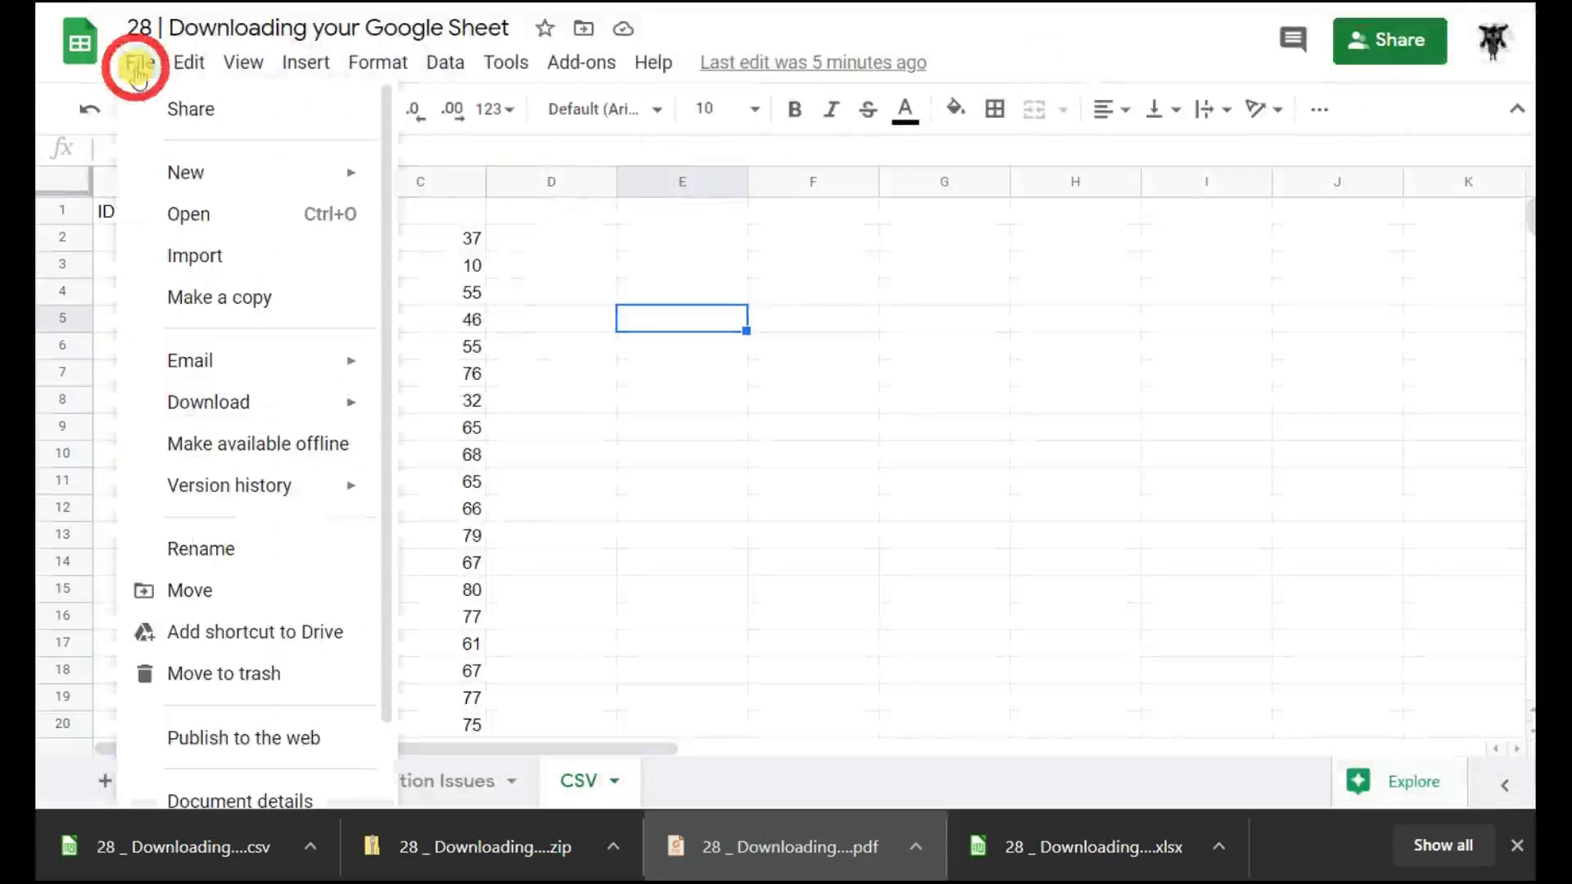
pyautogui.moveTo(163, 399)
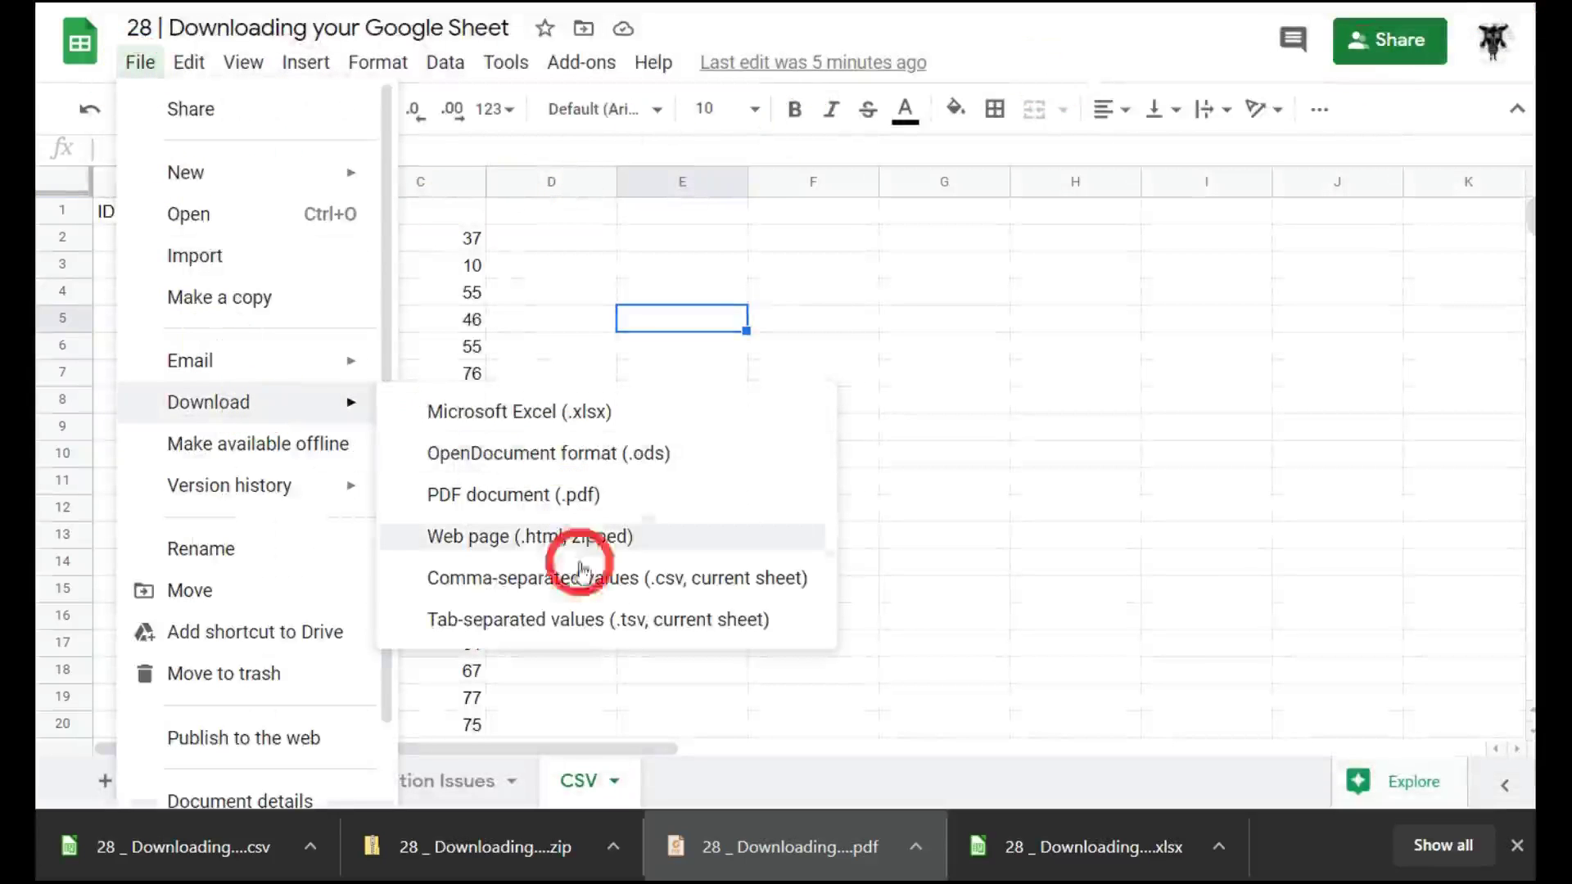
pyautogui.click(578, 621)
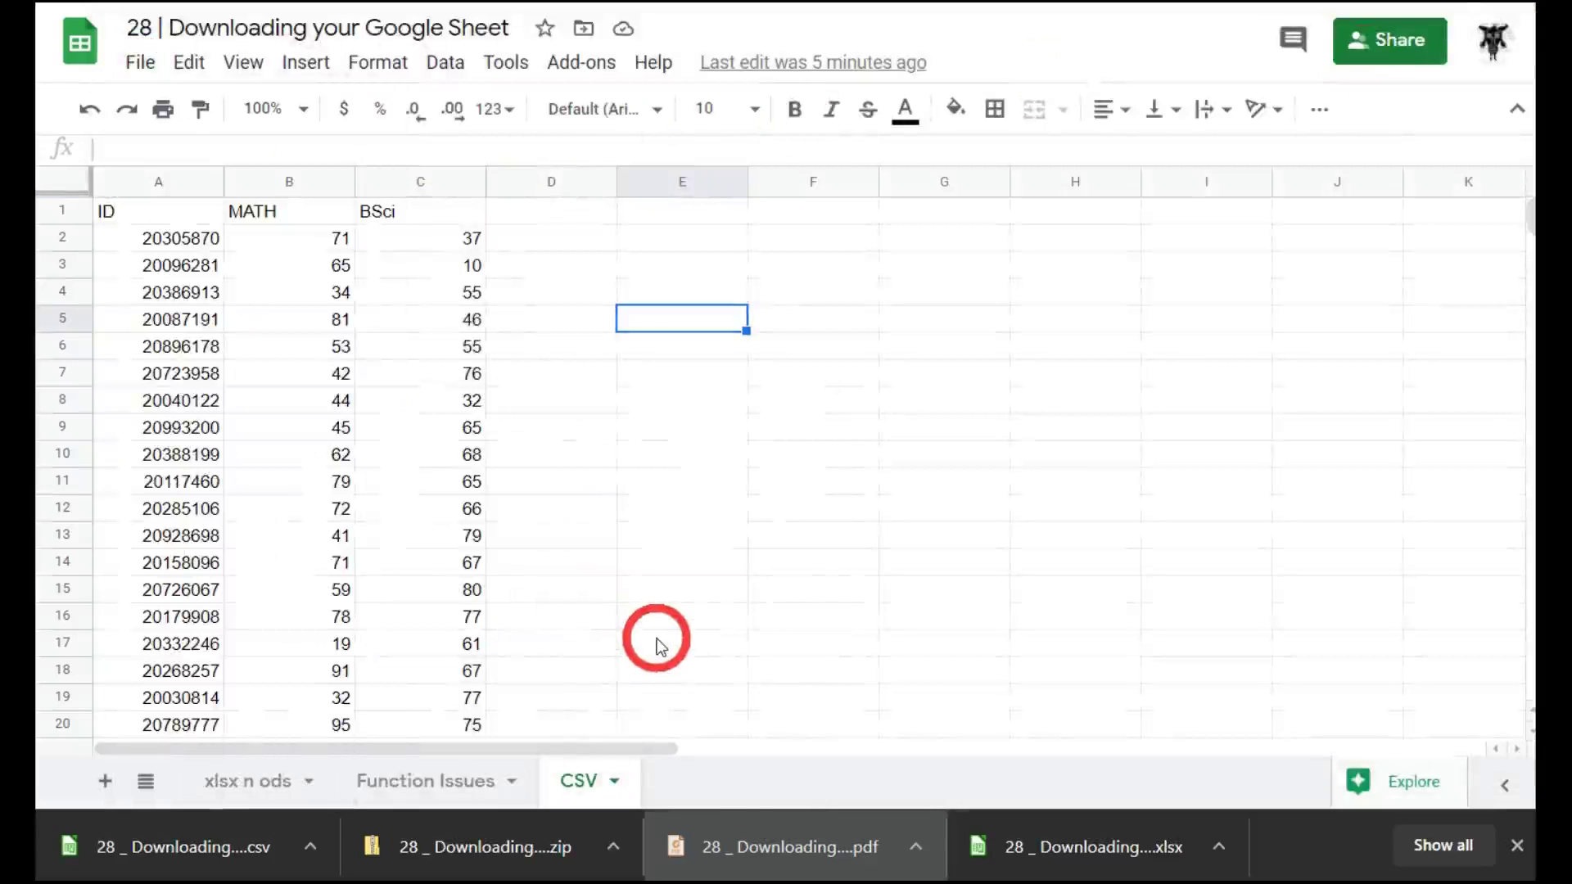
pyautogui.click(245, 844)
pyautogui.moveTo(652, 38); pyautogui.dragTo(1101, 52)
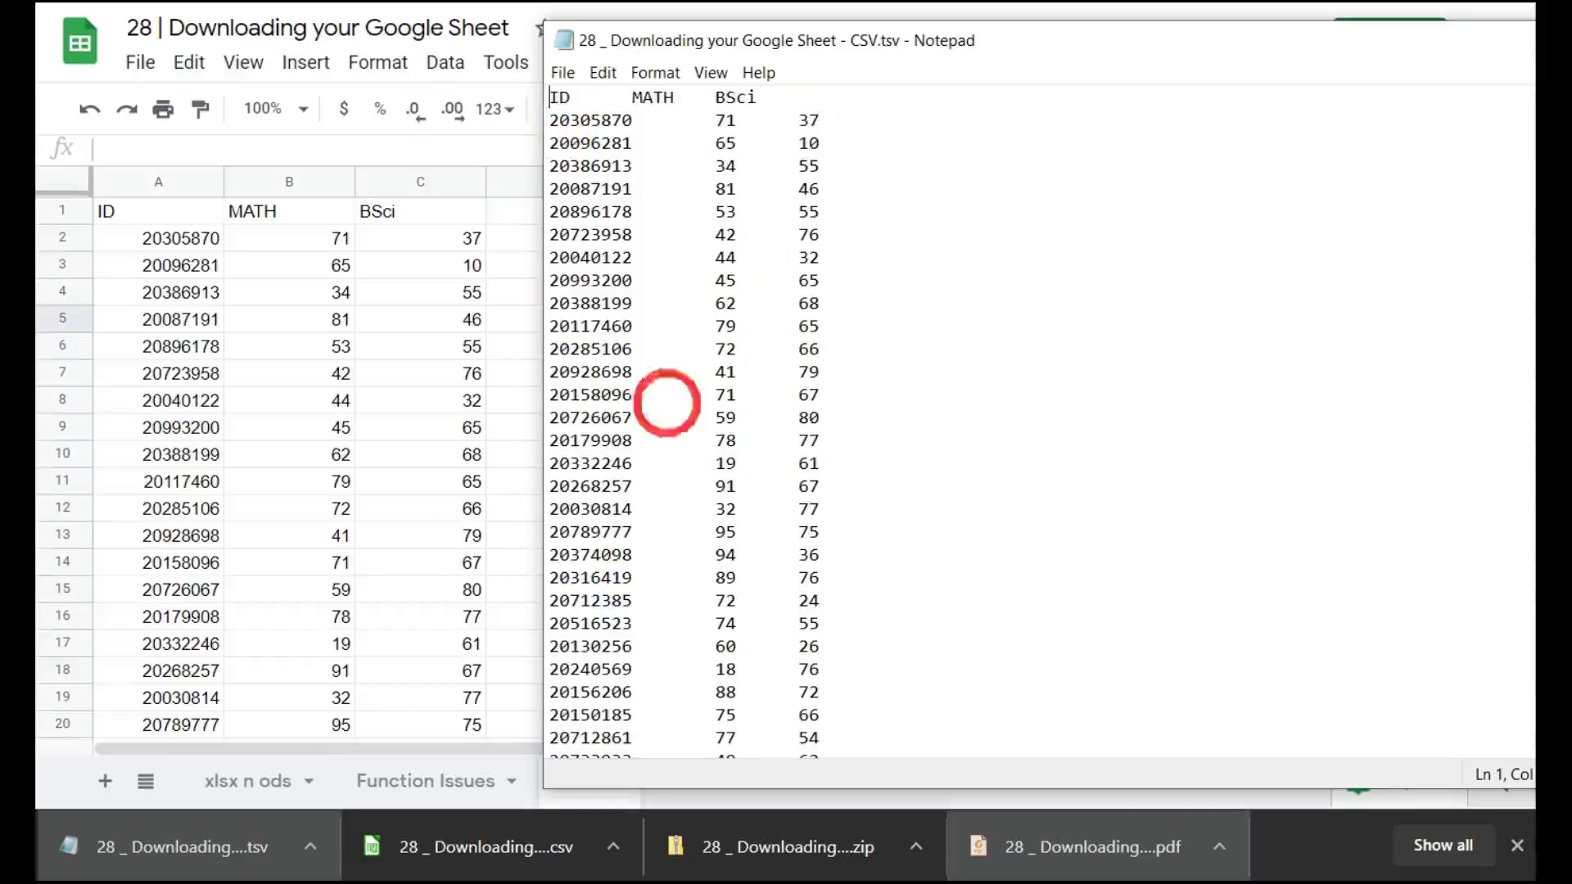
pyautogui.moveTo(1179, 65); pyautogui.dragTo(782, 66)
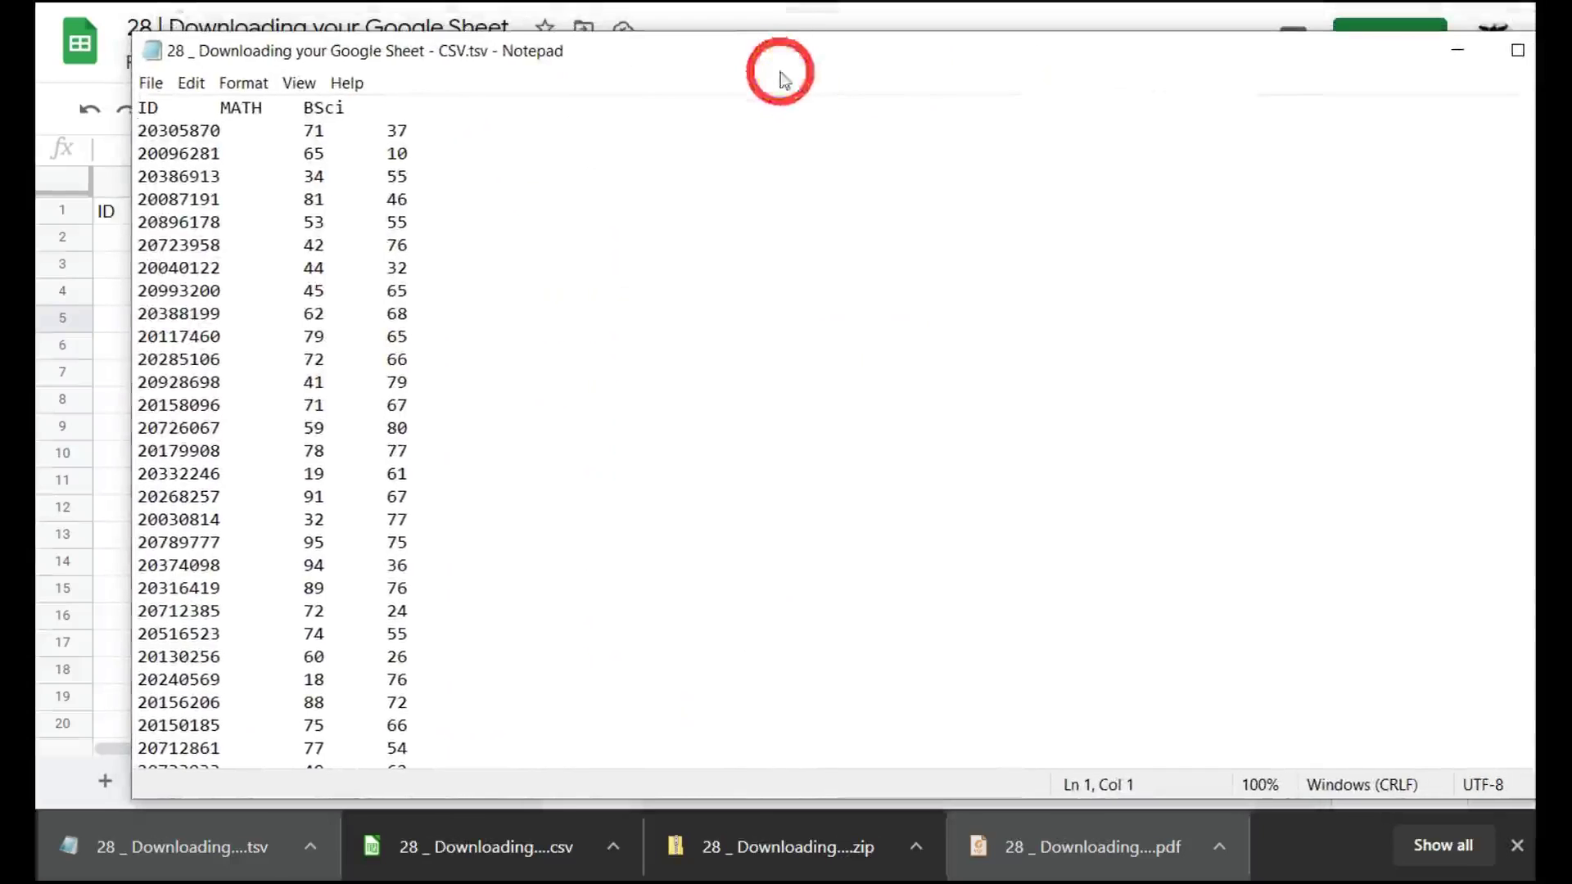
pyautogui.moveTo(1235, 63); pyautogui.dragTo(1152, 91)
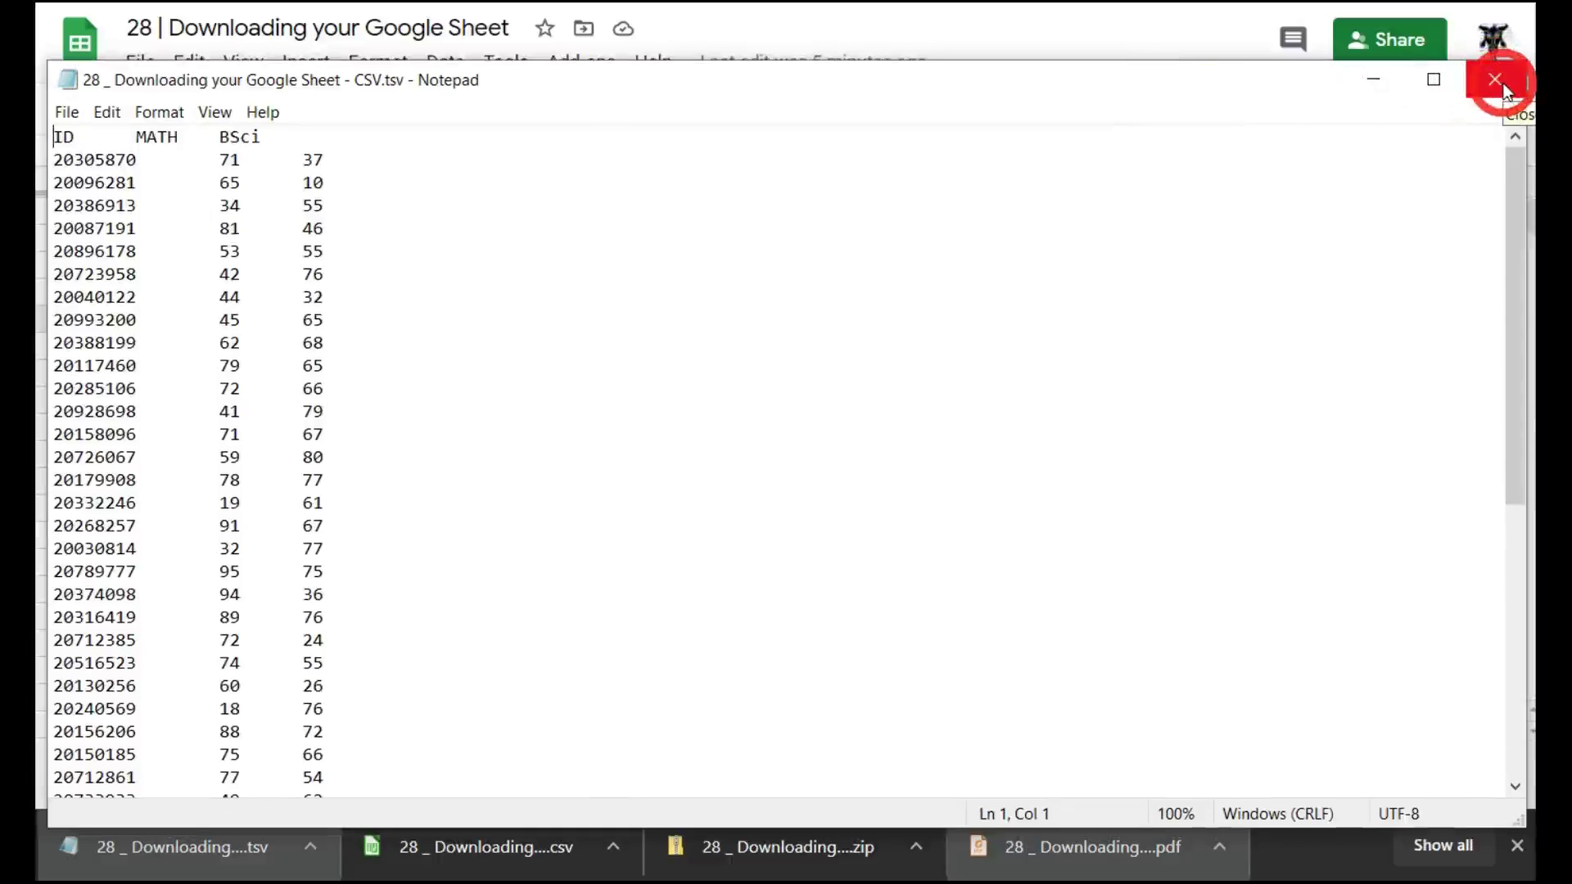
pyautogui.click(1496, 81)
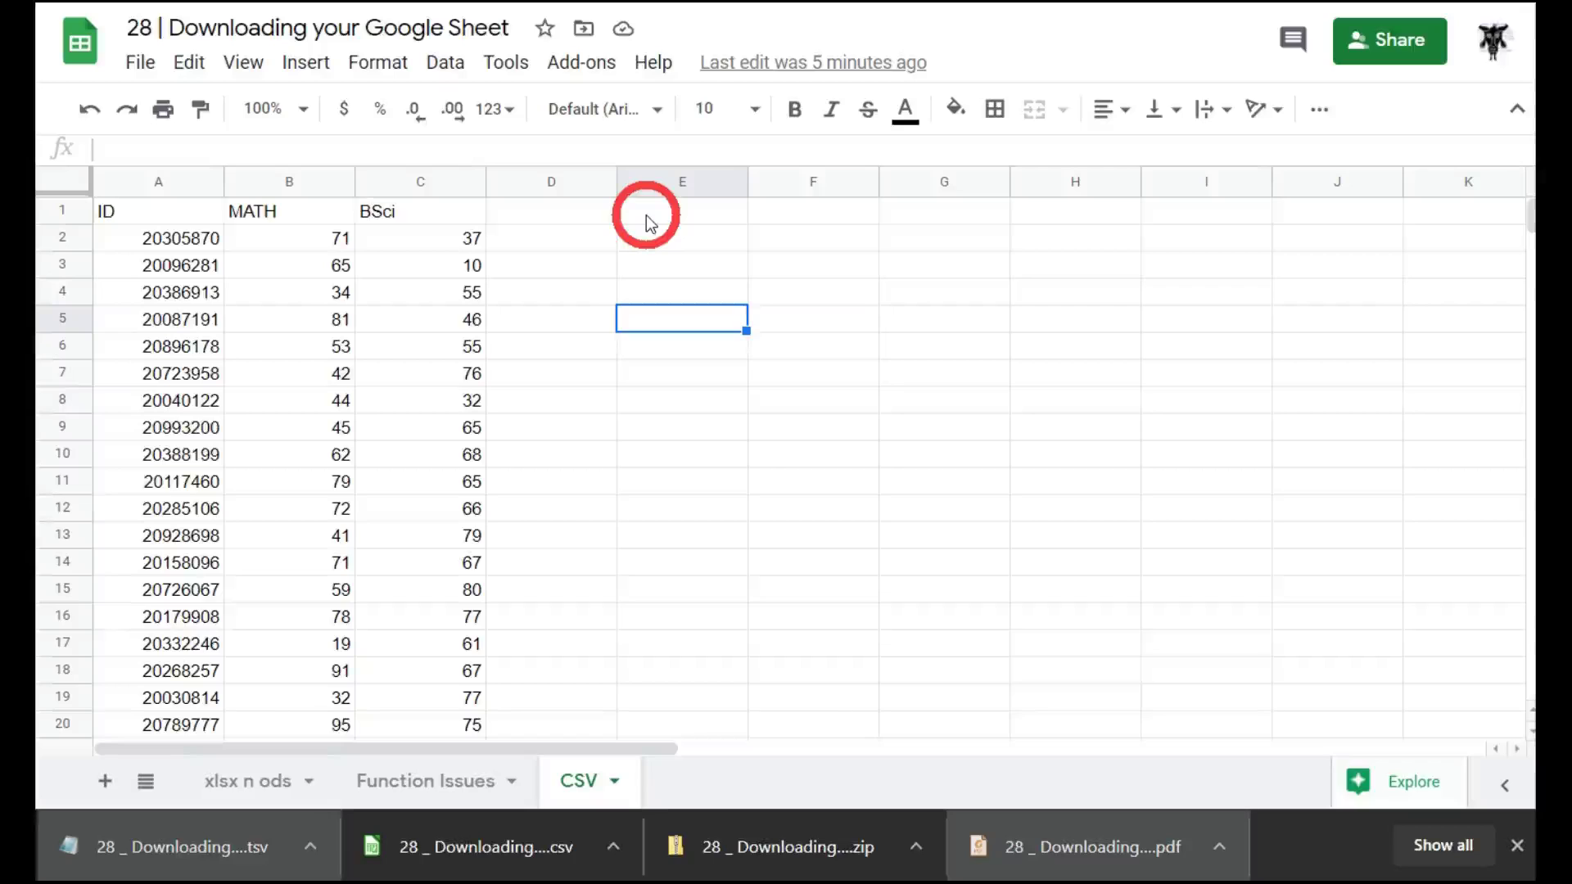